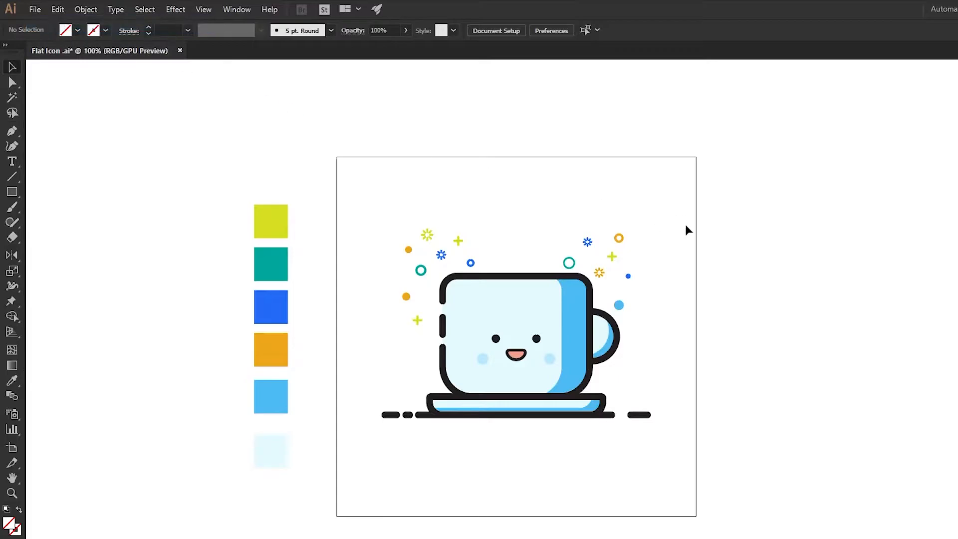
# Create a new document named flat icon coffee with a 200 x 200 mm artboard
pyautogui.click(744, 121)
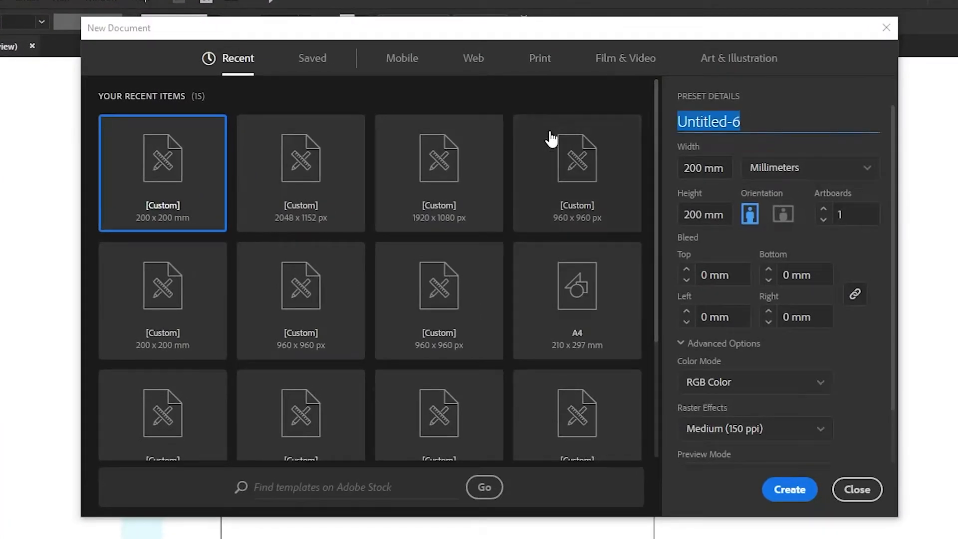
pyautogui.press('BackSpace')
pyautogui.write('flat')
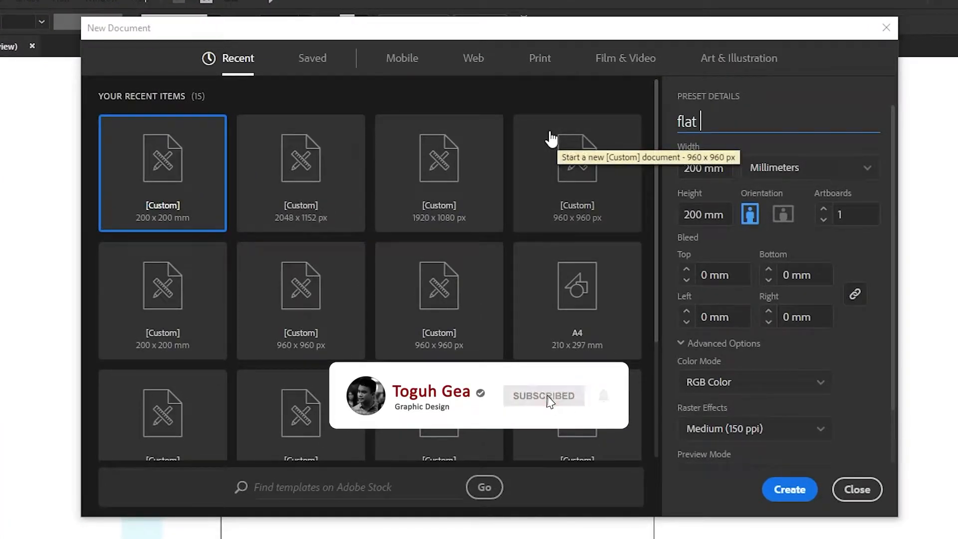
pyautogui.write(' uion coffe')
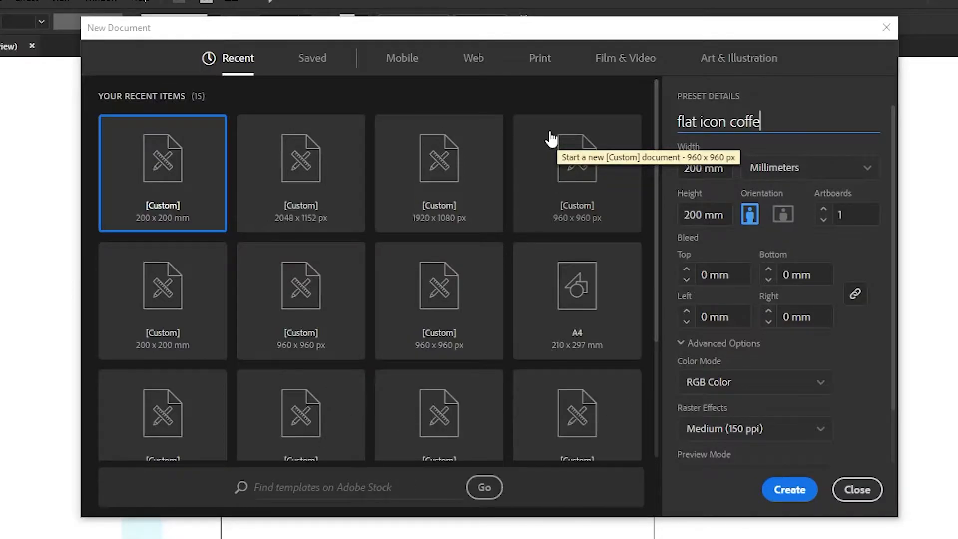
pyautogui.write('e')
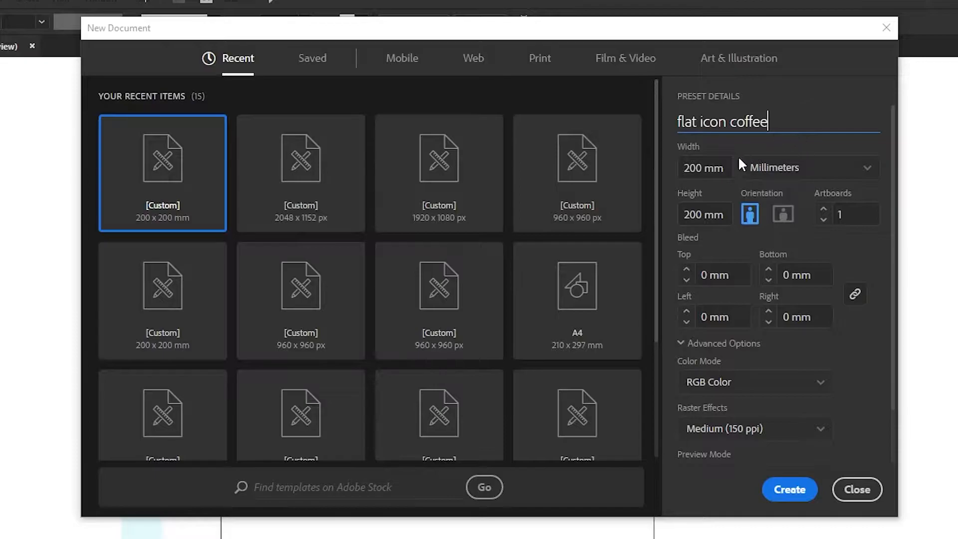
pyautogui.click(683, 170)
pyautogui.press('Tab')
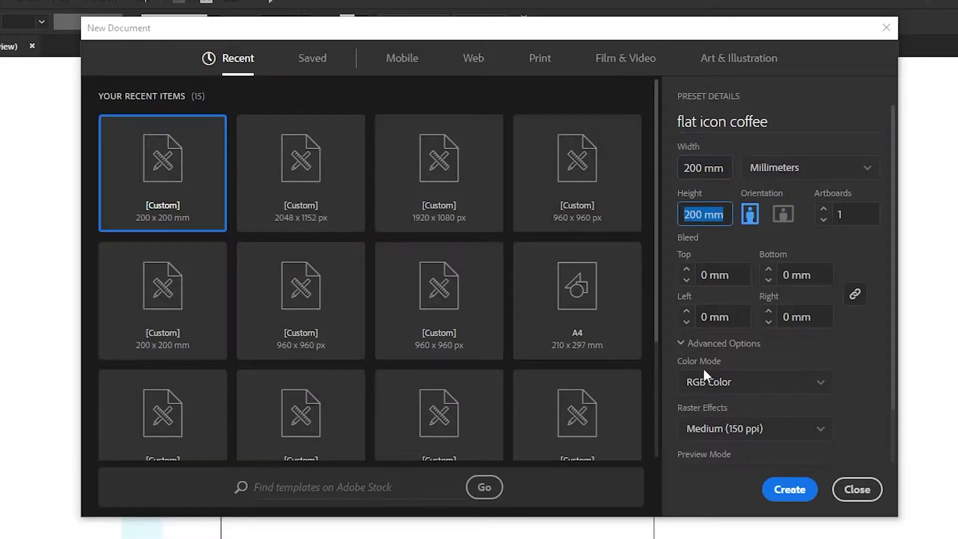
pyautogui.click(796, 495)
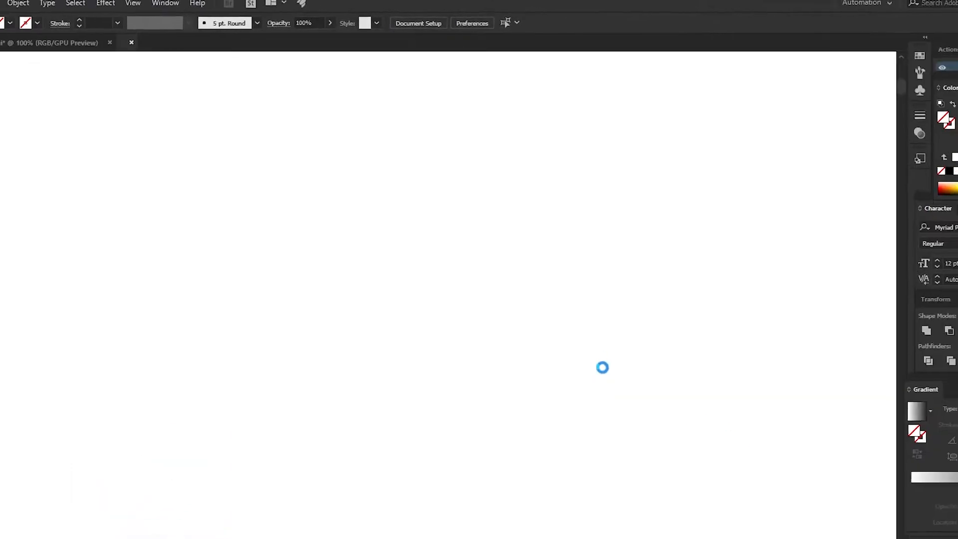
# Draw a rectangle for the cup body near the artboard's middle and set its size to 75 x 60 mm
pyautogui.moveTo(342, 216); pyautogui.dragTo(505, 344)
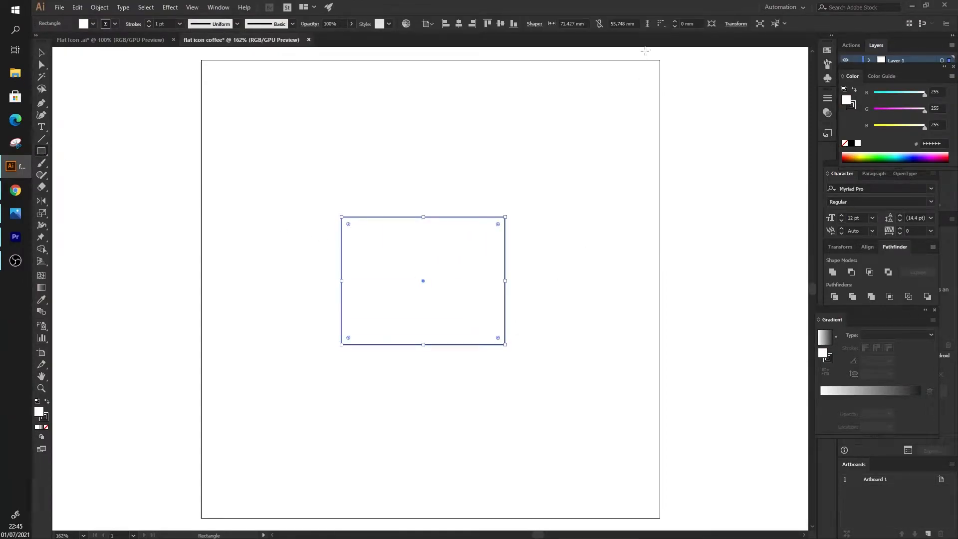
pyautogui.click(579, 23)
pyautogui.write('75')
pyautogui.press('Tab')
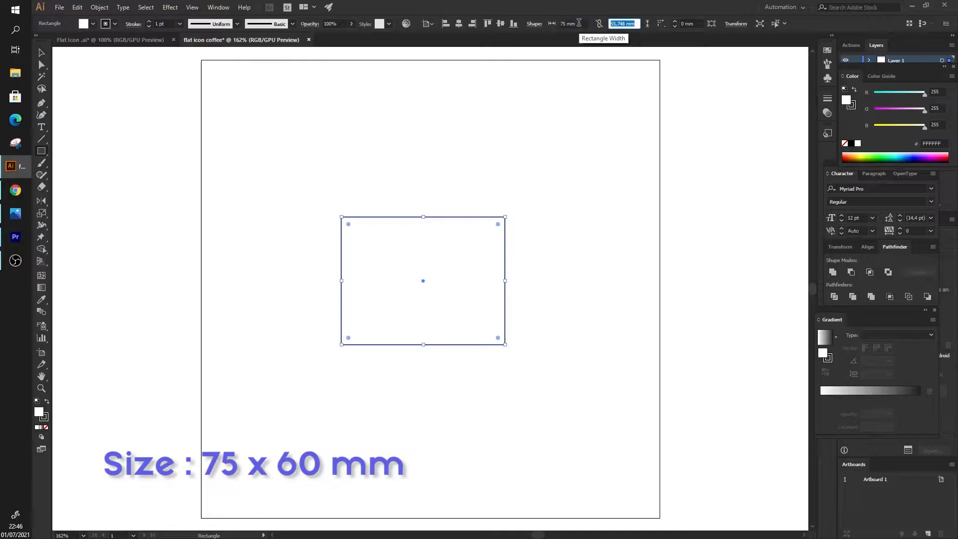
pyautogui.write('60')
pyautogui.press('Return')
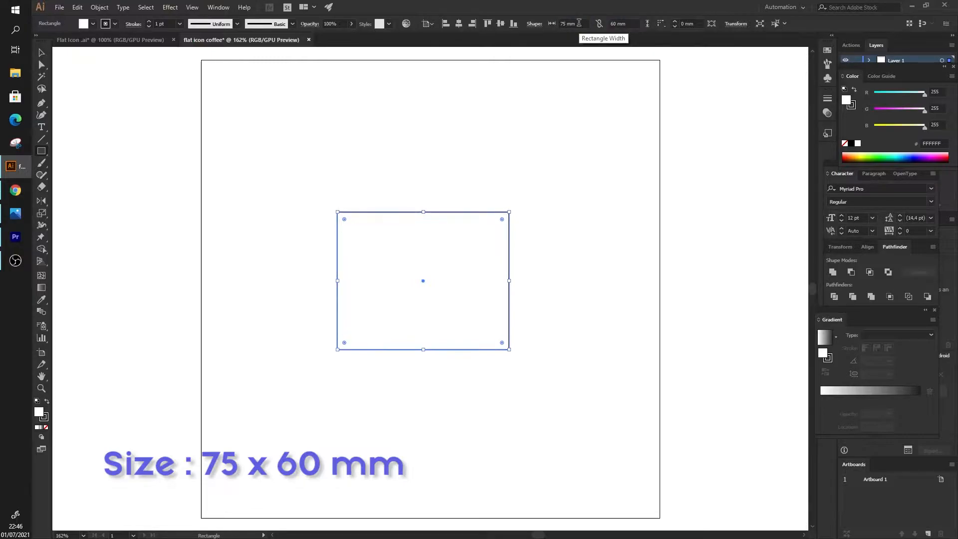
# Give the cup rectangle a 9 pt stroke and centre it horizontally and vertically on the artboard
pyautogui.click(160, 24)
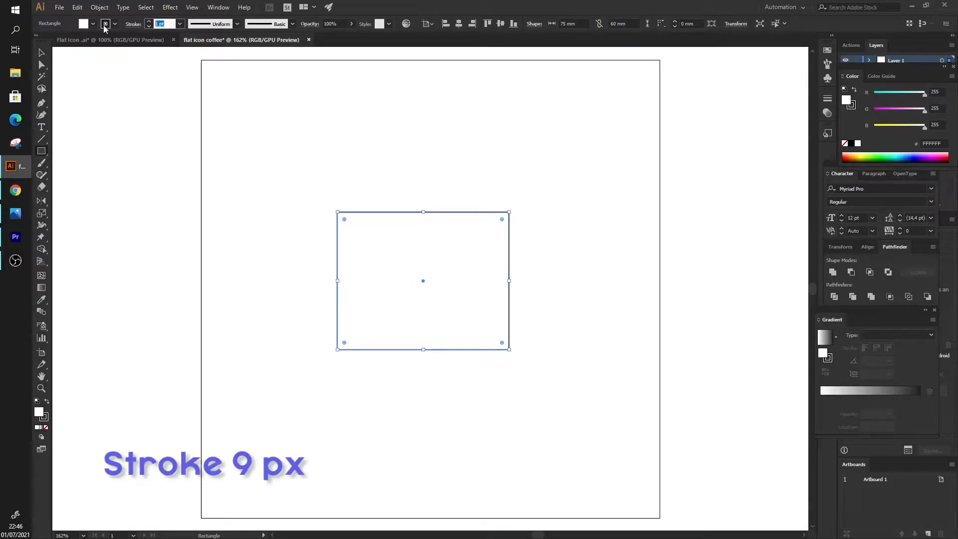
pyautogui.press('Return')
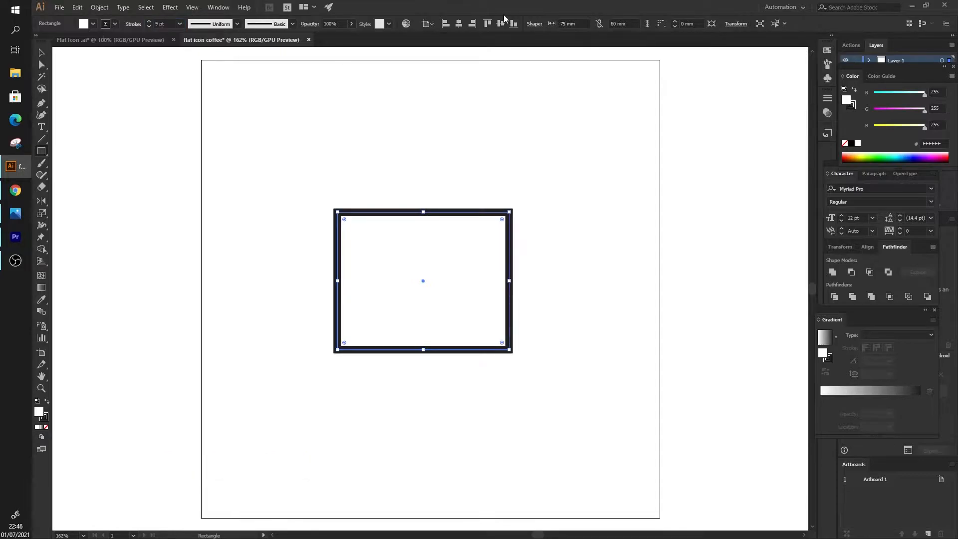
pyautogui.click(458, 23)
pyautogui.click(500, 25)
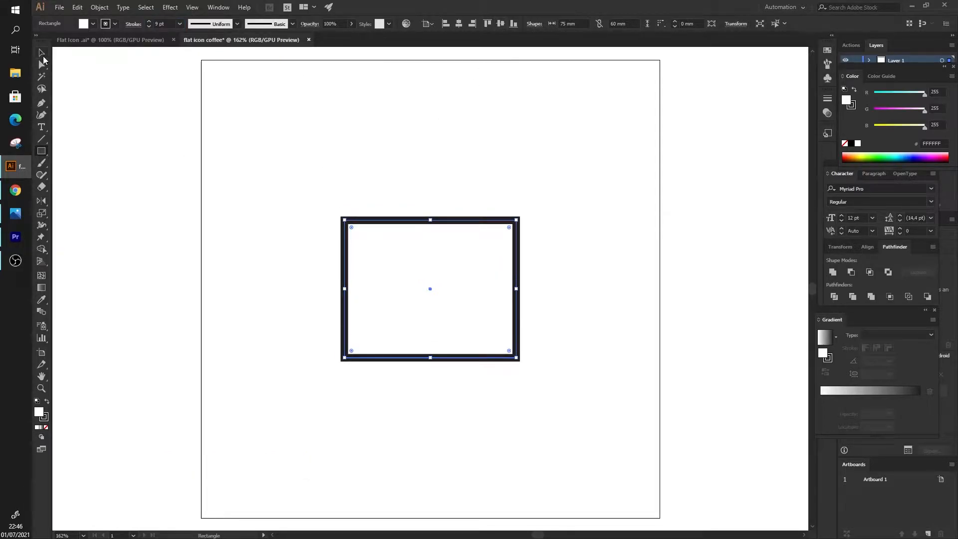
# Round all the cup's corners to about 7 mm, and its two bottom corners further to about 17 mm
pyautogui.click(42, 66)
pyautogui.moveTo(351, 229); pyautogui.dragTo(364, 238)
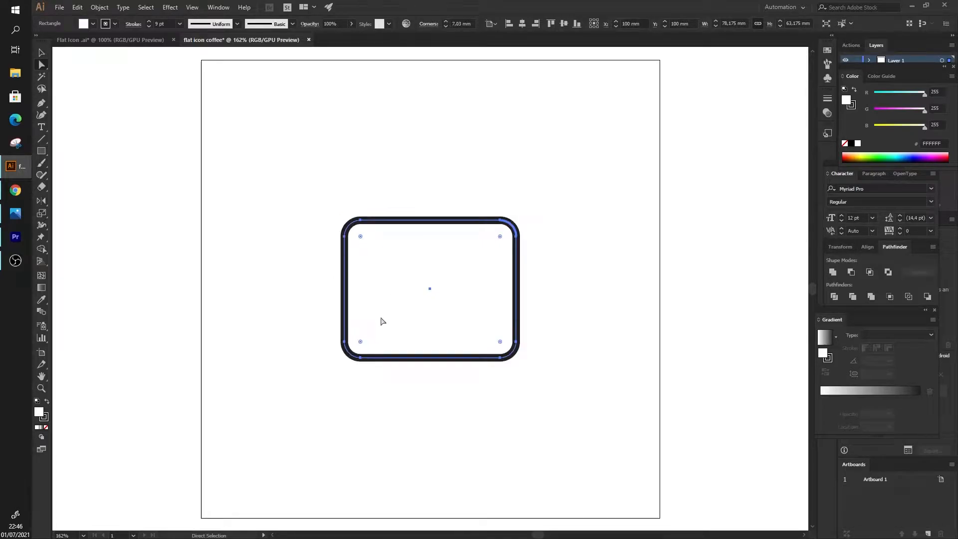
pyautogui.moveTo(313, 325); pyautogui.dragTo(569, 394)
pyautogui.moveTo(359, 343); pyautogui.dragTo(392, 327)
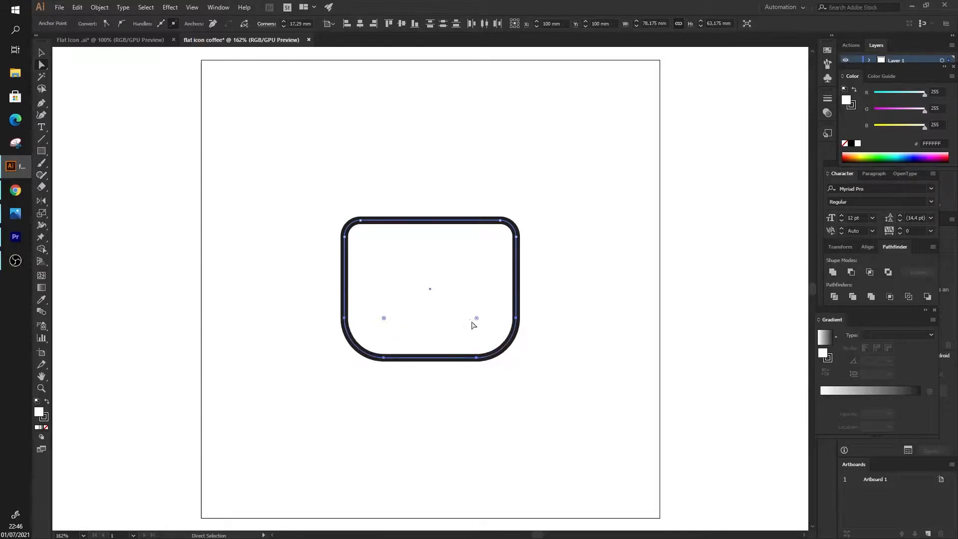
# Draw a flat saucer rectangle, about 90.6 mm wide and 9.4 mm high, directly beneath the cup
pyautogui.scroll(-1, 394, 261)
pyautogui.click(41, 52)
pyautogui.click(42, 153)
pyautogui.moveTo(330, 348); pyautogui.dragTo(536, 374)
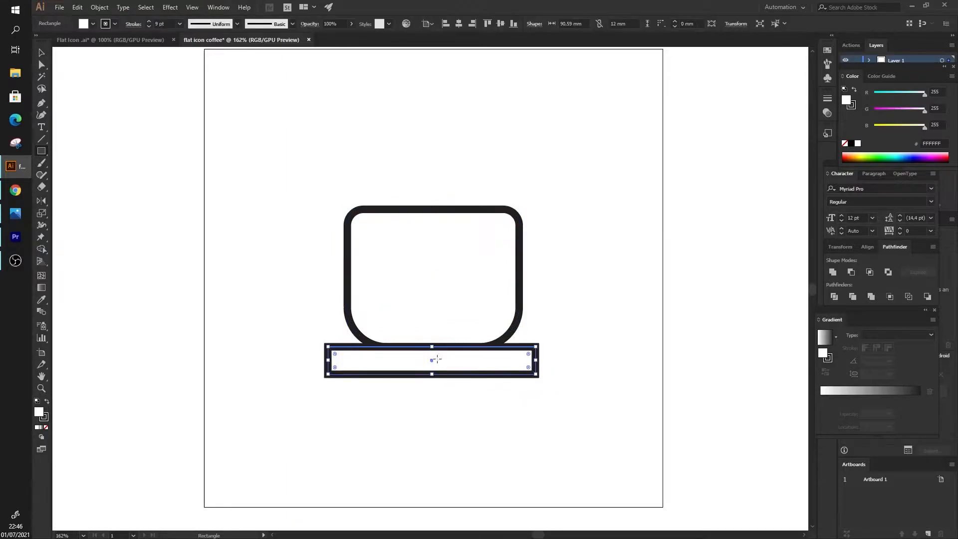
pyautogui.click(41, 53)
pyautogui.moveTo(432, 374); pyautogui.dragTo(432, 368)
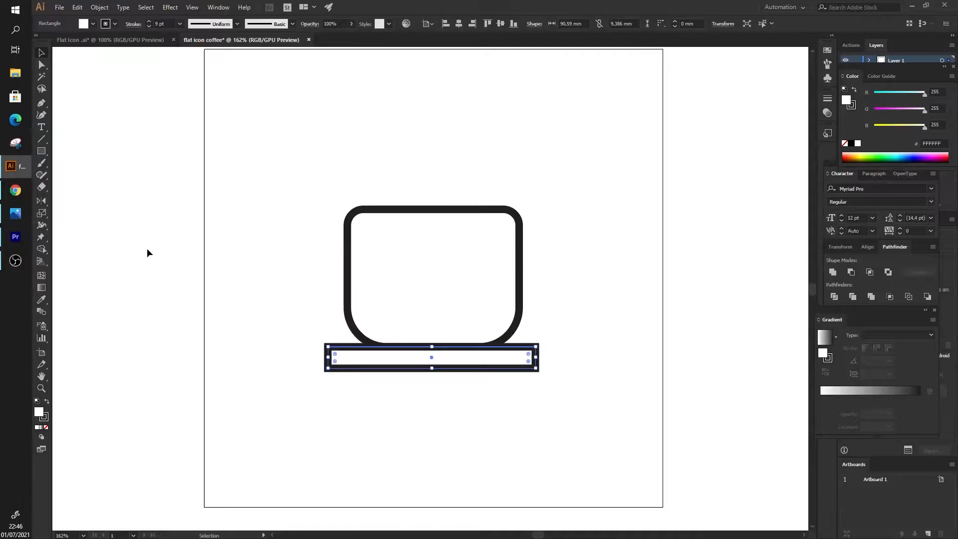
# Round the saucer's two bottom corners to about 7.3 mm and slightly round its two top corners
pyautogui.click(43, 67)
pyautogui.moveTo(434, 399); pyautogui.dragTo(554, 400)
pyautogui.moveTo(529, 363); pyautogui.dragTo(518, 356)
pyautogui.click(331, 350)
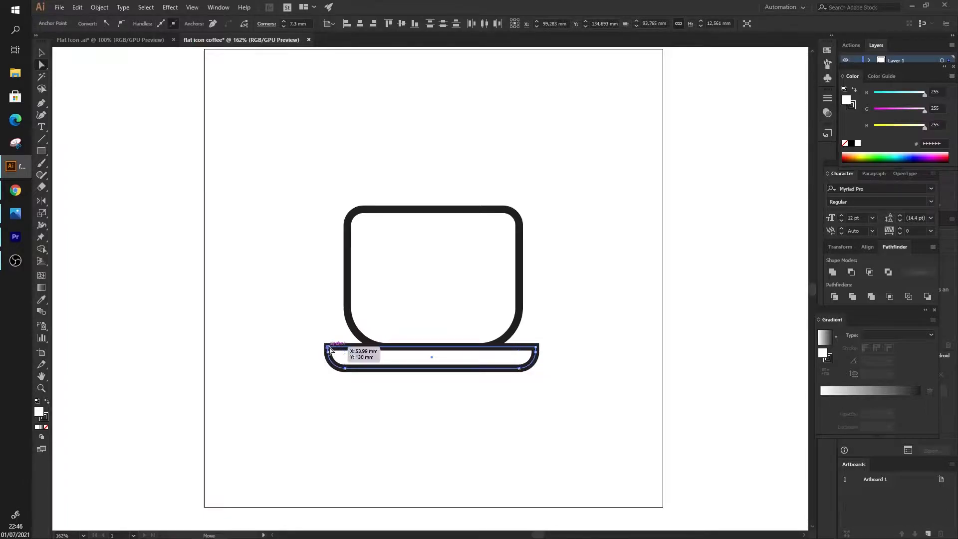
pyautogui.keyDown('shift'); pyautogui.click(535, 348); pyautogui.keyUp('shift')
pyautogui.moveTo(531, 352); pyautogui.dragTo(528, 356)
pyautogui.click(40, 53)
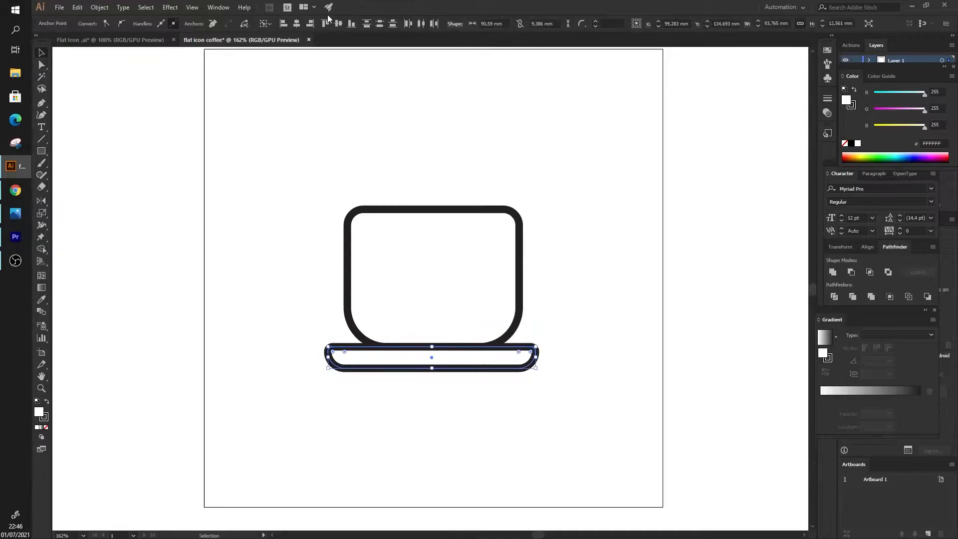
# Centre the cup and the saucer horizontally on the artboard
pyautogui.click(297, 23)
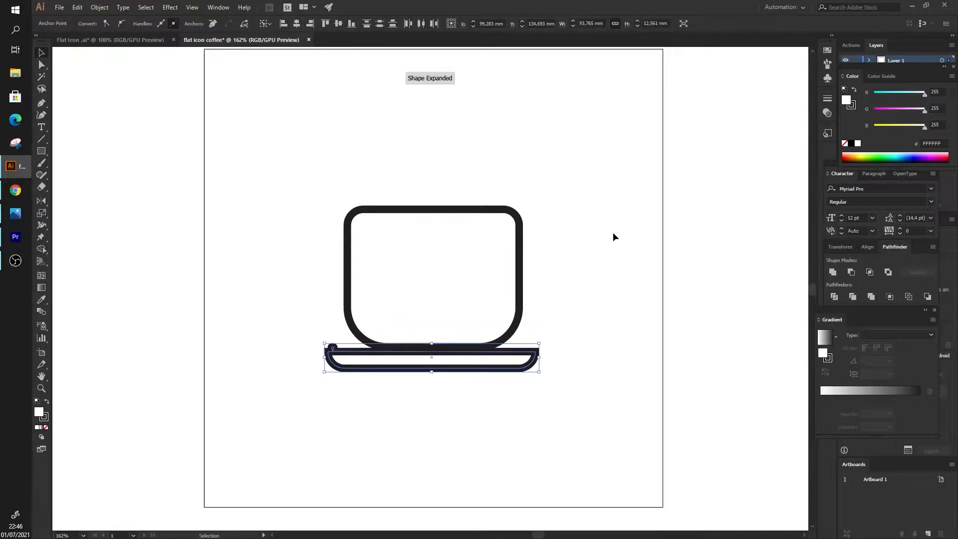
pyautogui.moveTo(387, 160); pyautogui.dragTo(566, 396)
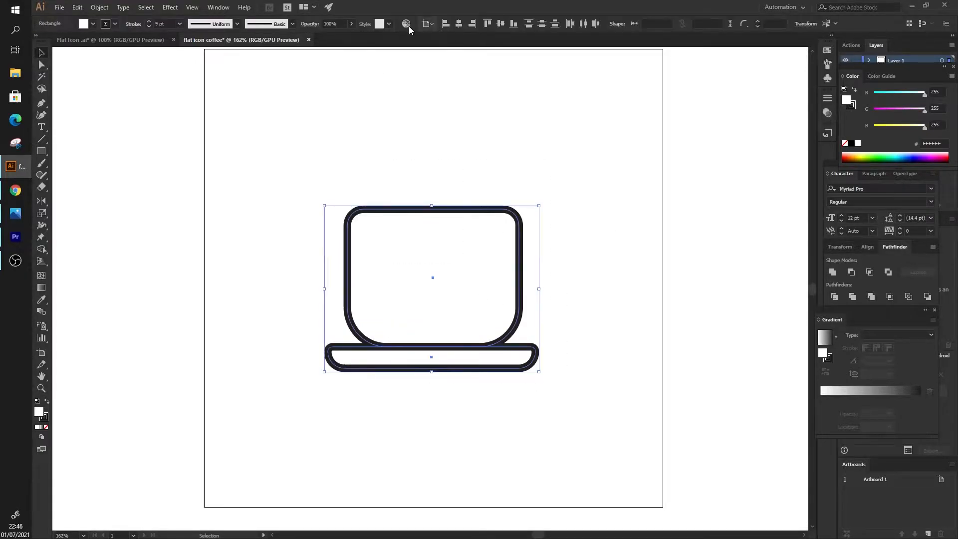
pyautogui.click(458, 23)
pyautogui.click(555, 169)
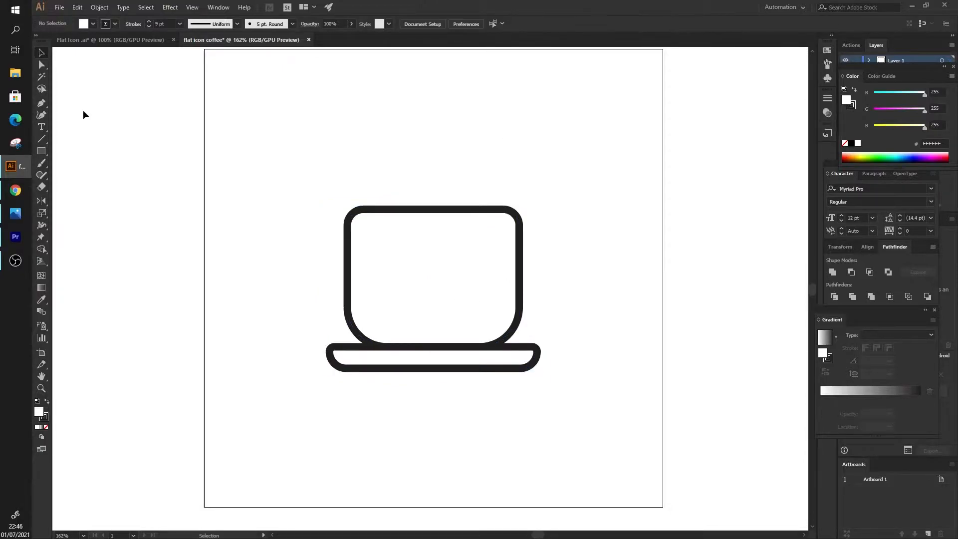
# Draw a straight horizontal ground line about 143 mm long under the saucer and centre it on the artboard
pyautogui.click(264, 377)
pyautogui.click(591, 376)
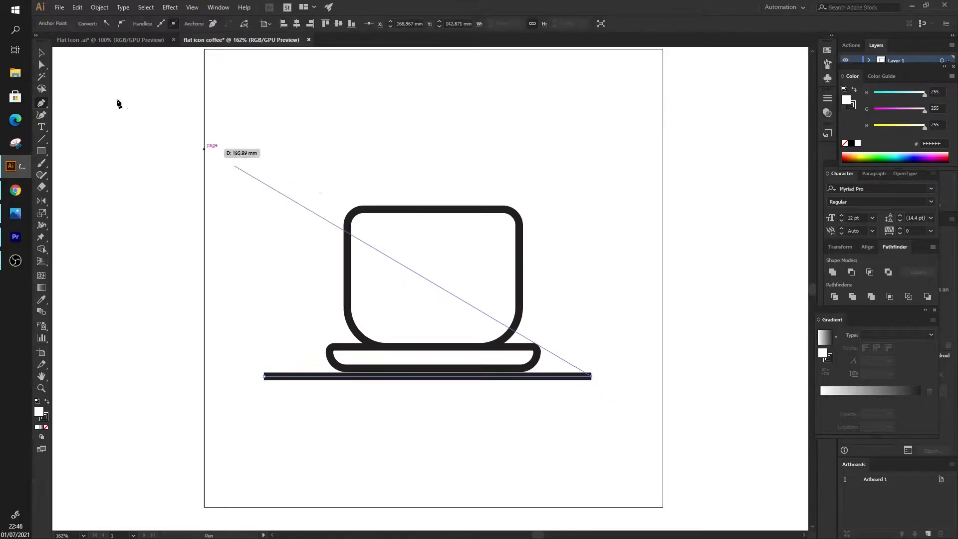
pyautogui.click(42, 53)
pyautogui.click(365, 68)
pyautogui.click(553, 377)
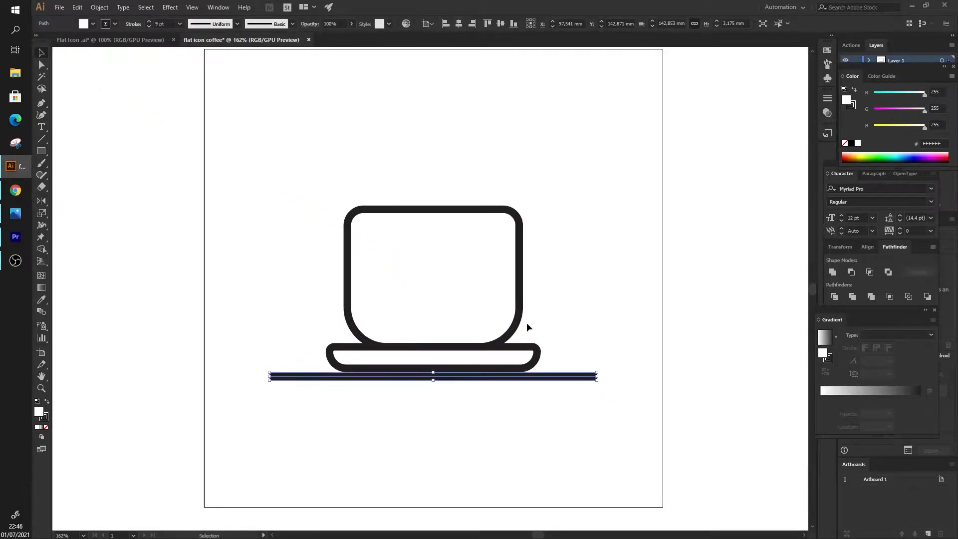
# Move the ground line up so it overlaps the saucer's bottom outline
pyautogui.scroll(1, 451, 379)
pyautogui.moveTo(449, 379); pyautogui.dragTo(439, 369)
pyautogui.moveTo(622, 270); pyautogui.dragTo(615, 311)
pyautogui.click(444, 210)
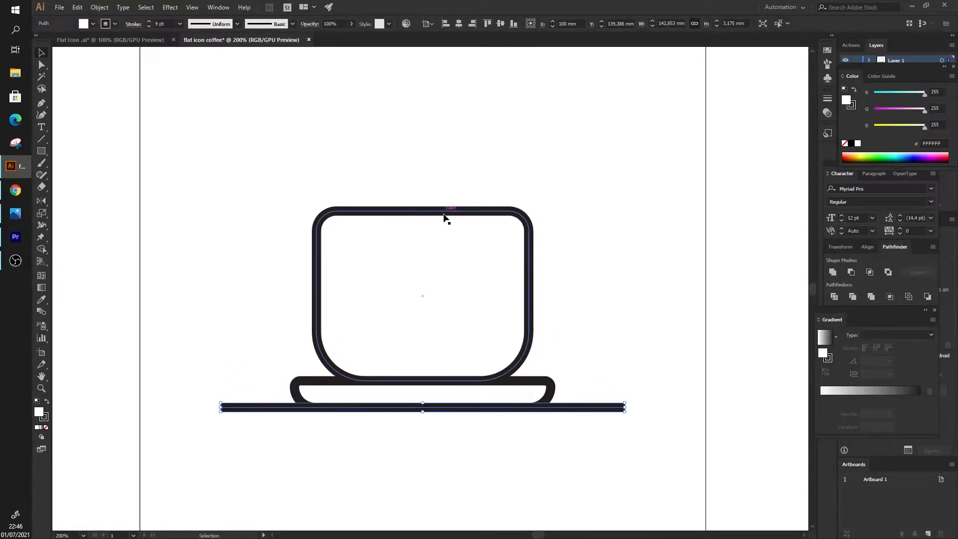
# Copy the six colour squares from Flat Icon .ai into flat icon coffee and place them left of the artboard
pyautogui.click(89, 43)
pyautogui.press('a')
pyautogui.moveTo(199, 141); pyautogui.dragTo(286, 387)
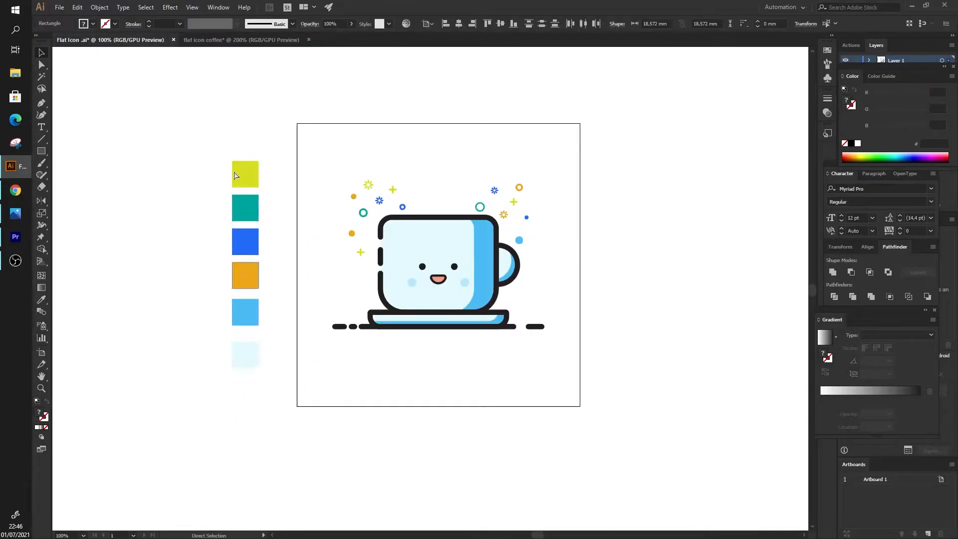
pyautogui.click(219, 40)
pyautogui.hotkey('ctrl', 'v')
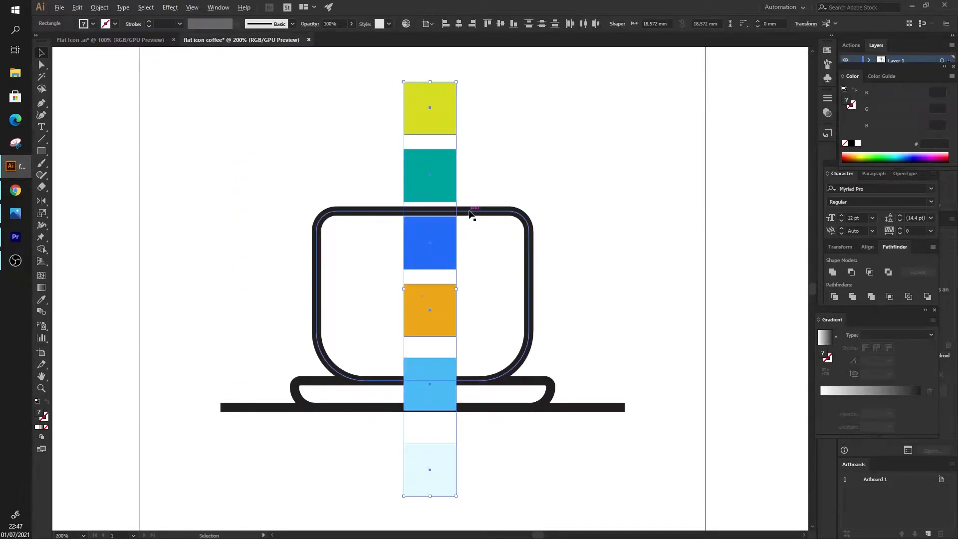
pyautogui.hotkey('ctrl', '-')
pyautogui.moveTo(442, 186); pyautogui.dragTo(168, 185)
pyautogui.moveTo(184, 112); pyautogui.dragTo(182, 149)
pyautogui.click(223, 143)
# Copy the cup body and paste the duplicate in front at the same position
pyautogui.click(435, 211)
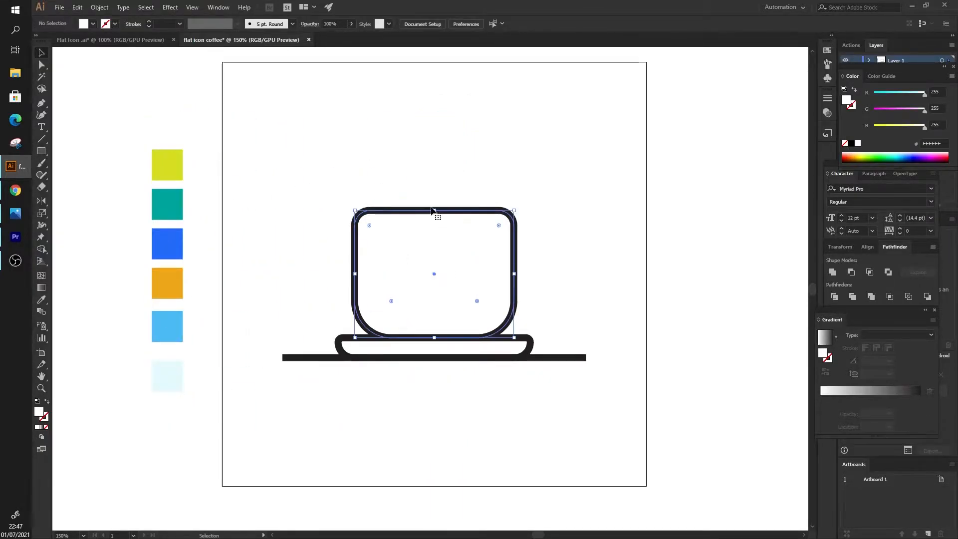
pyautogui.click(77, 7)
pyautogui.click(93, 54)
pyautogui.click(77, 7)
pyautogui.click(113, 77)
pyautogui.moveTo(466, 209); pyautogui.dragTo(516, 216)
pyautogui.hotkey('ctrl', 'z')
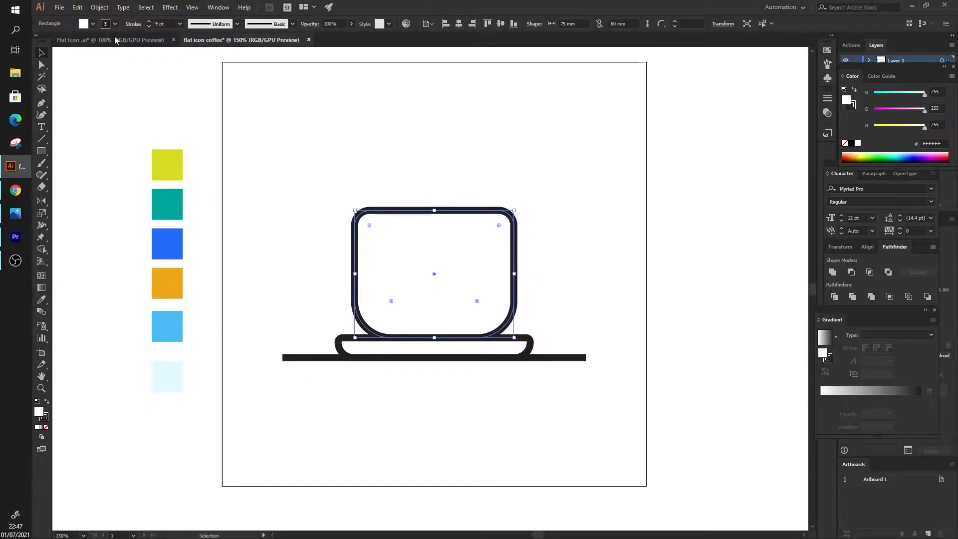
# Apply the palest blue swatch's fill without a stroke to the cup duplicate and send it behind the outline
pyautogui.click(93, 24)
pyautogui.click(38, 40)
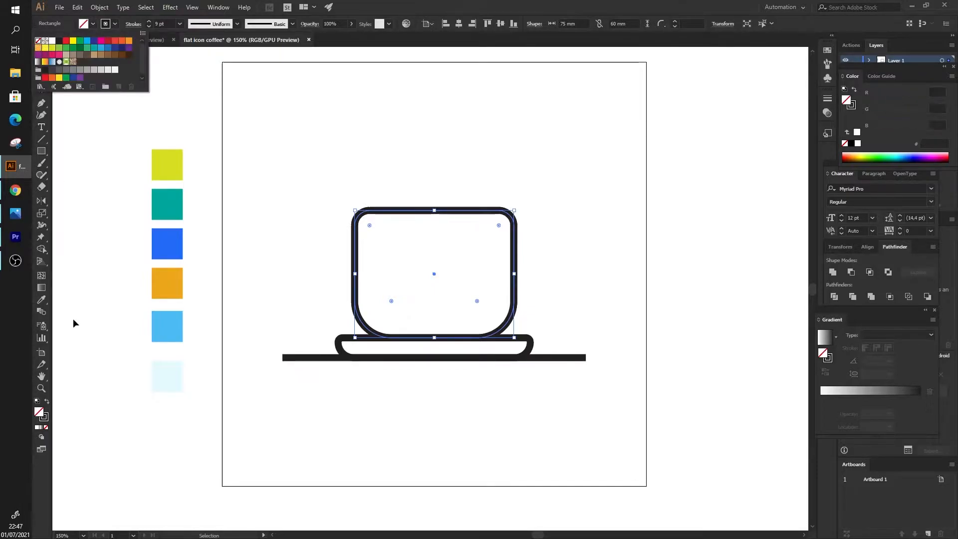
pyautogui.click(42, 300)
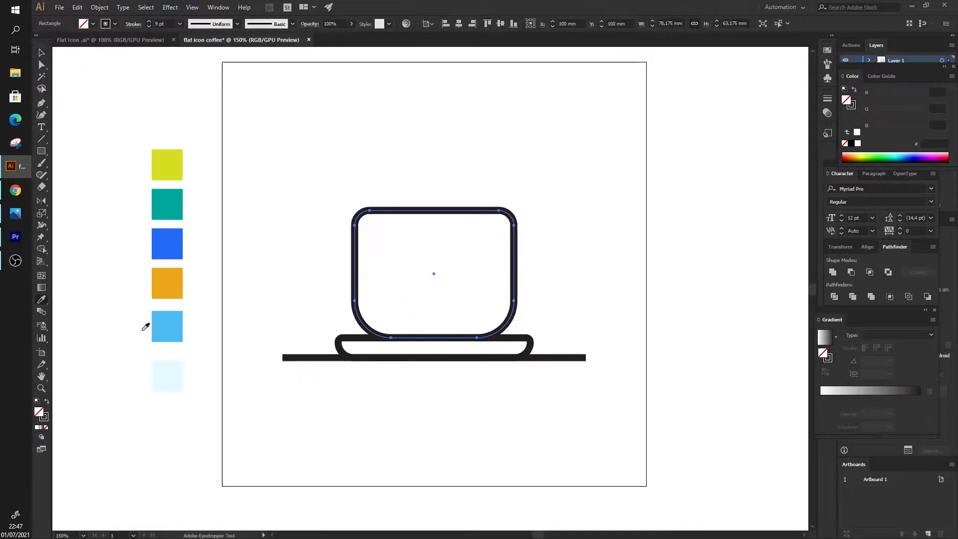
pyautogui.click(168, 376)
pyautogui.click(41, 54)
pyautogui.rightClick(474, 241)
pyautogui.moveTo(527, 401)
pyautogui.click(607, 428)
# Set the fill of the black-stroked cup outline to none
pyautogui.moveTo(451, 260); pyautogui.dragTo(366, 215)
pyautogui.press('a')
pyautogui.hotkey('ctrl', 'z')
pyautogui.click(92, 24)
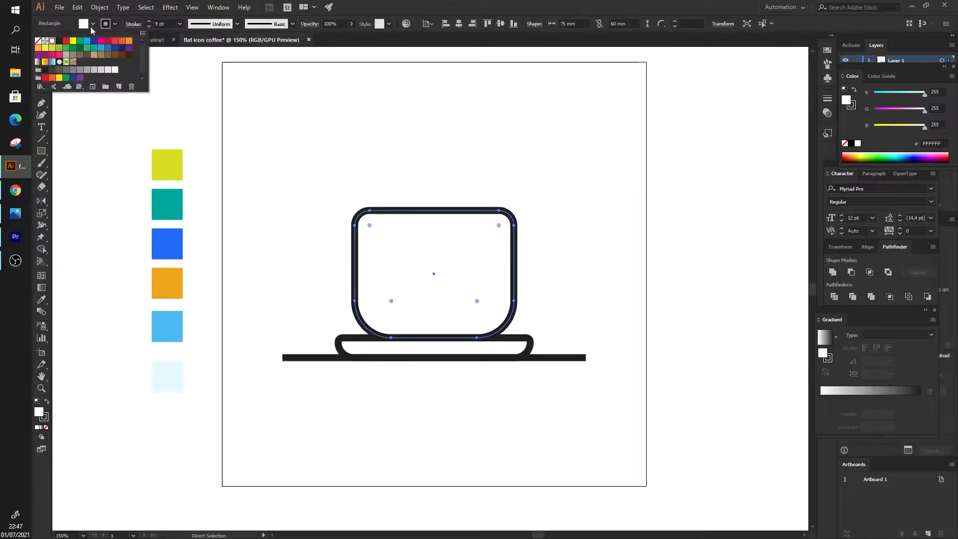
pyautogui.click(38, 41)
pyautogui.press('Escape')
pyautogui.moveTo(455, 260); pyautogui.dragTo(517, 250)
pyautogui.hotkey('ctrl', 'z')
# Paste a copy of the pale blue cup fill in front and move it about 15 mm to the left
pyautogui.click(78, 7)
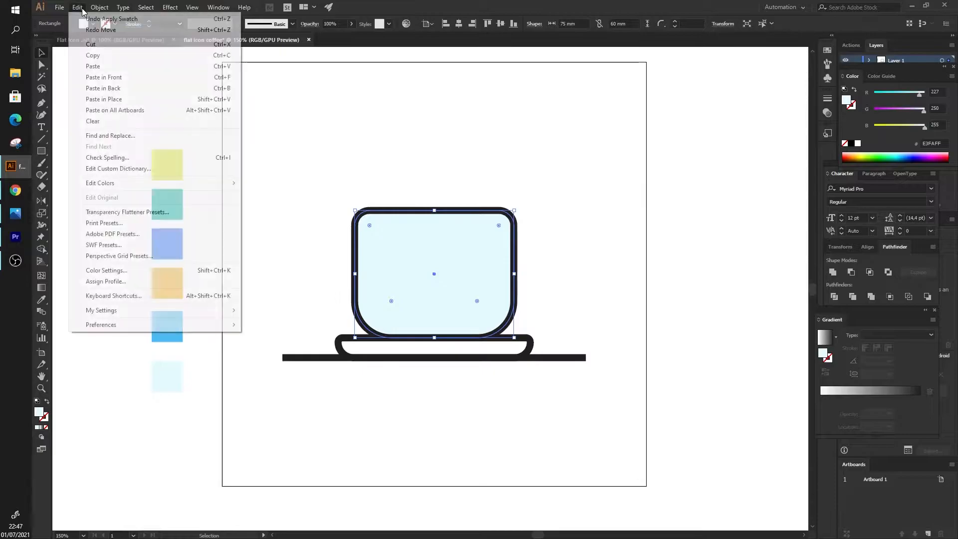
pyautogui.click(100, 55)
pyautogui.click(77, 7)
pyautogui.click(111, 77)
pyautogui.moveTo(464, 250); pyautogui.dragTo(438, 252)
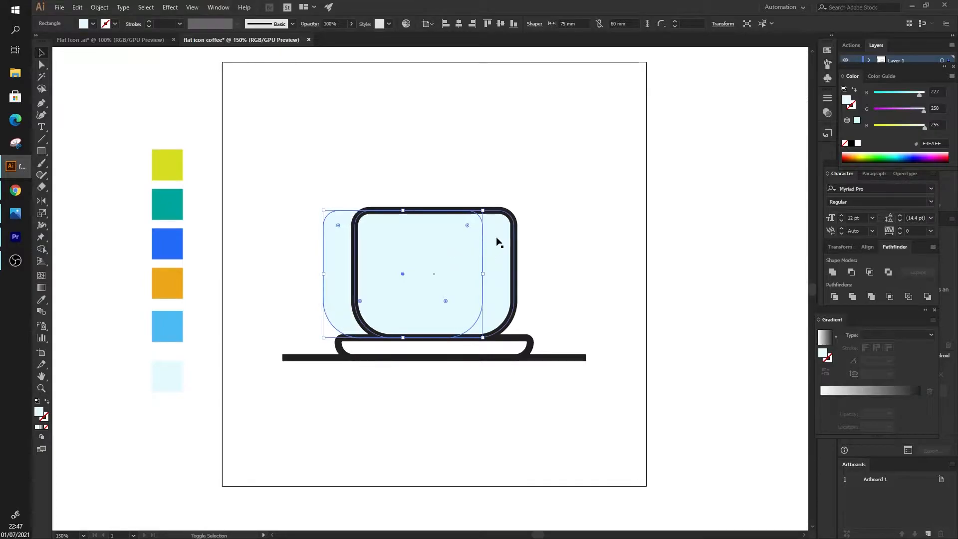
# Select the two pale blue cup shapes and split off their non-overlapping strip along the cup's right side with Shape Builder
pyautogui.keyDown('shift'); pyautogui.click(500, 252); pyautogui.keyUp('shift')
pyautogui.moveTo(501, 253); pyautogui.dragTo(501, 190)
pyautogui.hotkey('ctrl', 'z')
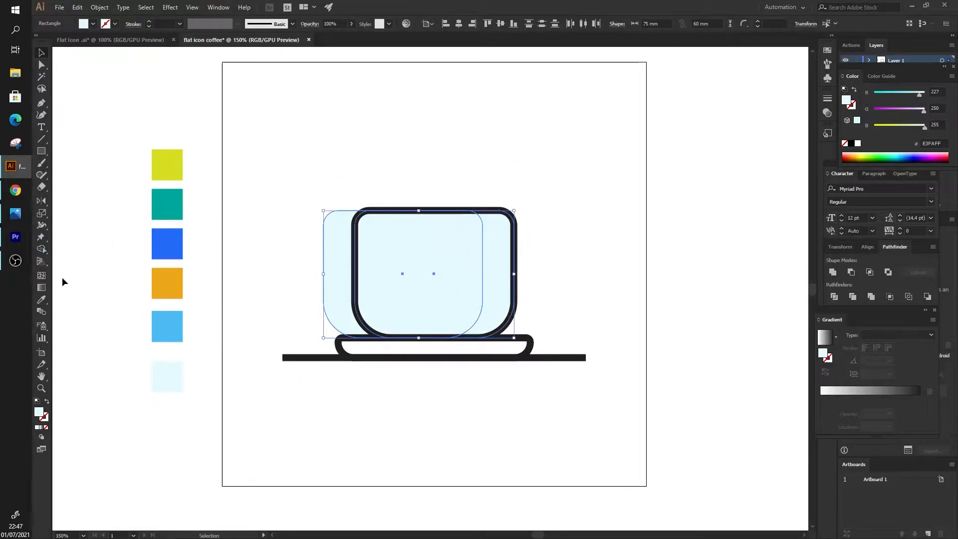
pyautogui.click(42, 250)
pyautogui.click(493, 251)
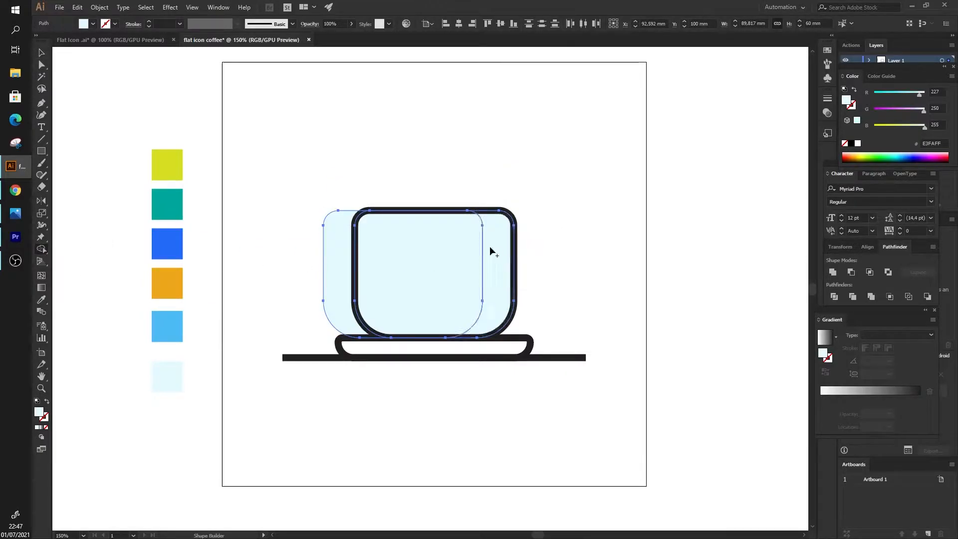
# Delete the offset pale blue duplicate sticking out of the cup's left side
pyautogui.press('v')
pyautogui.moveTo(339, 234); pyautogui.dragTo(284, 207)
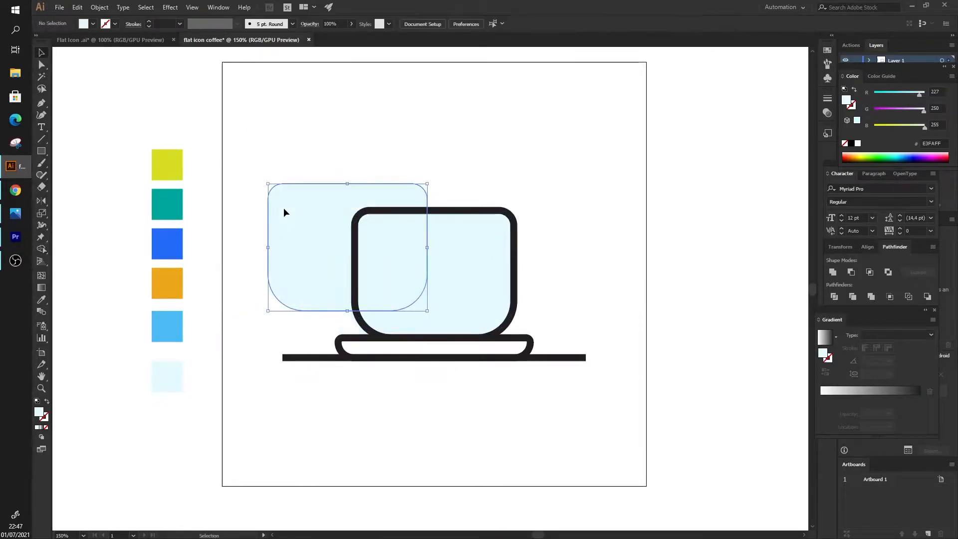
pyautogui.press('Delete')
# Fill the shading strip on the cup's right side with the sky blue of the swatch, 4DBBF3
pyautogui.click(494, 257)
pyautogui.press('i')
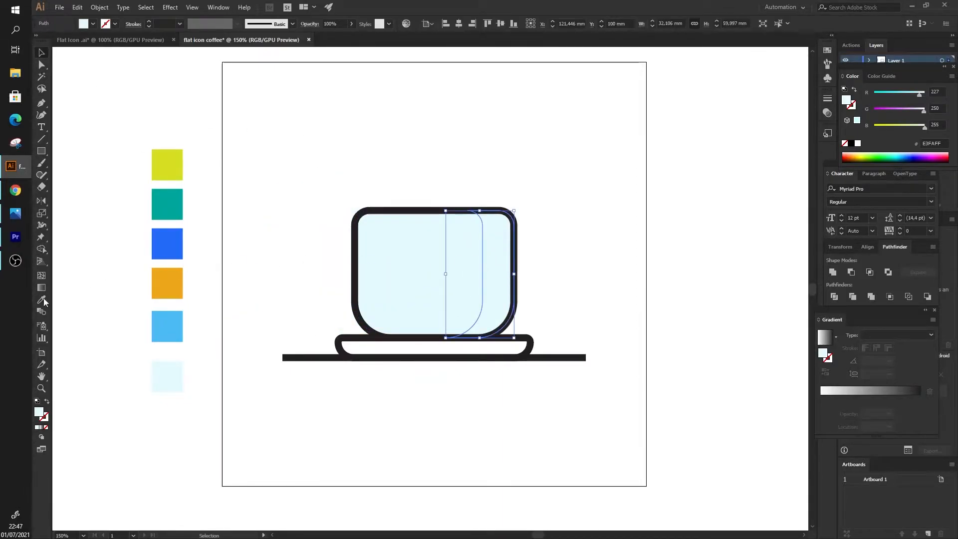
pyautogui.click(164, 321)
pyautogui.click(45, 55)
pyautogui.click(453, 151)
pyautogui.scroll(1, 456, 260)
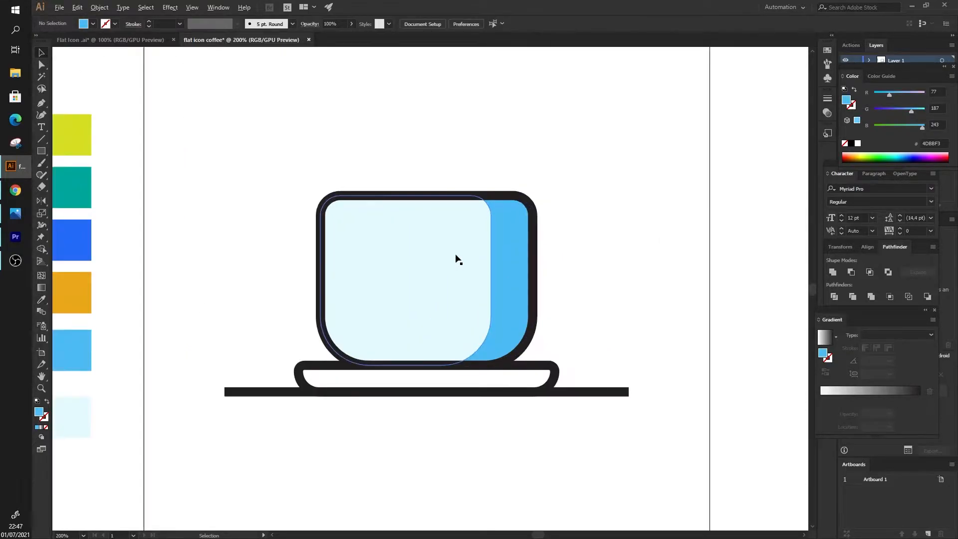
# Draw a small circle about 4 mm across near the middle of the cup as an eye
pyautogui.moveTo(40, 154); pyautogui.dragTo(81, 175)
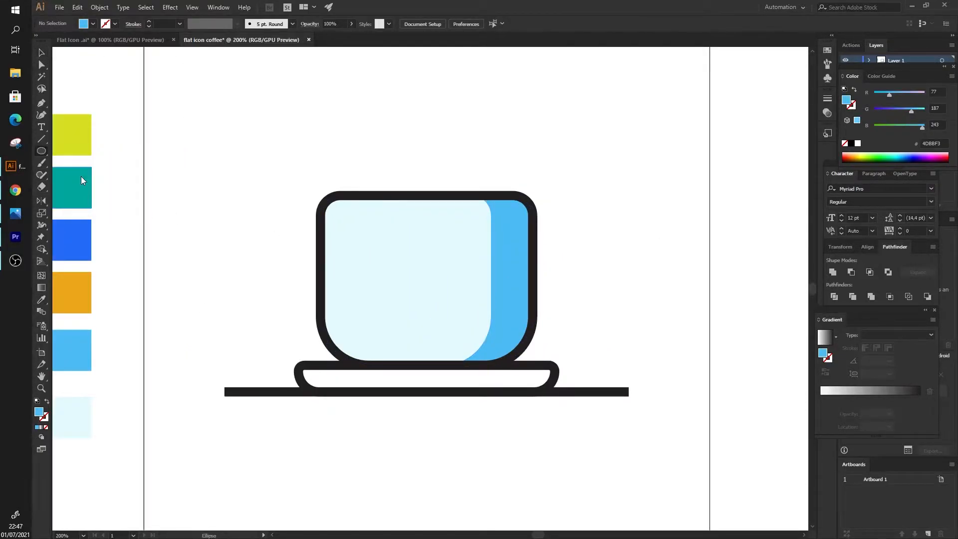
pyautogui.moveTo(387, 274); pyautogui.dragTo(401, 288)
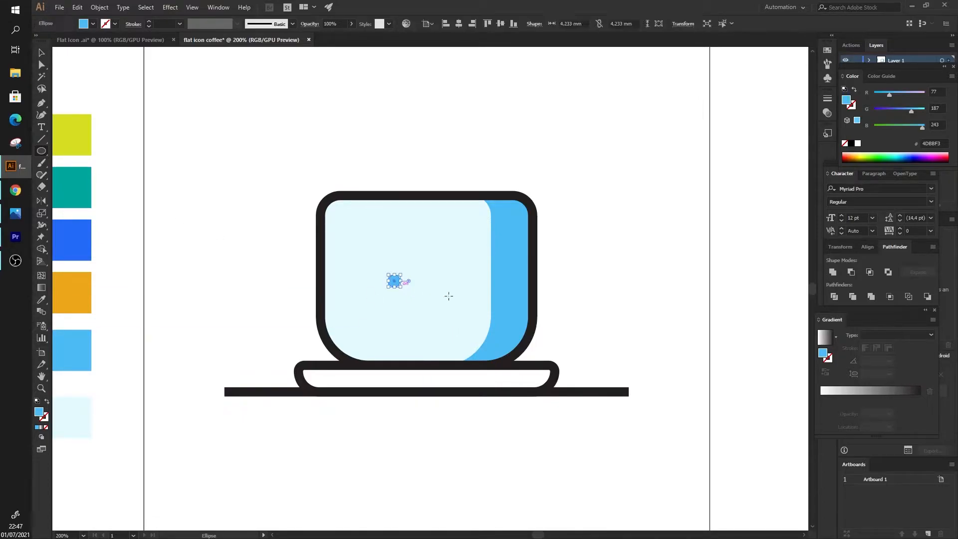
pyautogui.press('v')
pyautogui.scroll(1, 378, 271)
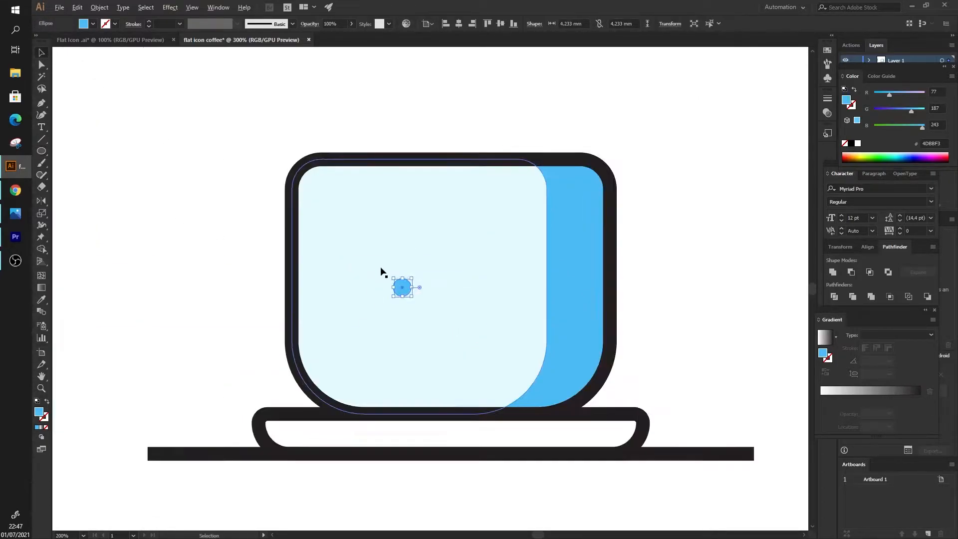
# Duplicate the eye circle horizontally to its right to make the second eye
pyautogui.moveTo(412, 278); pyautogui.dragTo(446, 280)
pyautogui.scroll(-1, 358, 254)
pyautogui.click(232, 233)
pyautogui.scroll(2, 398, 277)
pyautogui.scroll(-1, 328, 268)
# Group the two eyes, centred horizontally on the artboard, and fill them with black
pyautogui.click(171, 250)
pyautogui.keyDown('shift'); pyautogui.click(370, 277); pyautogui.keyUp('shift')
pyautogui.rightClick(370, 277)
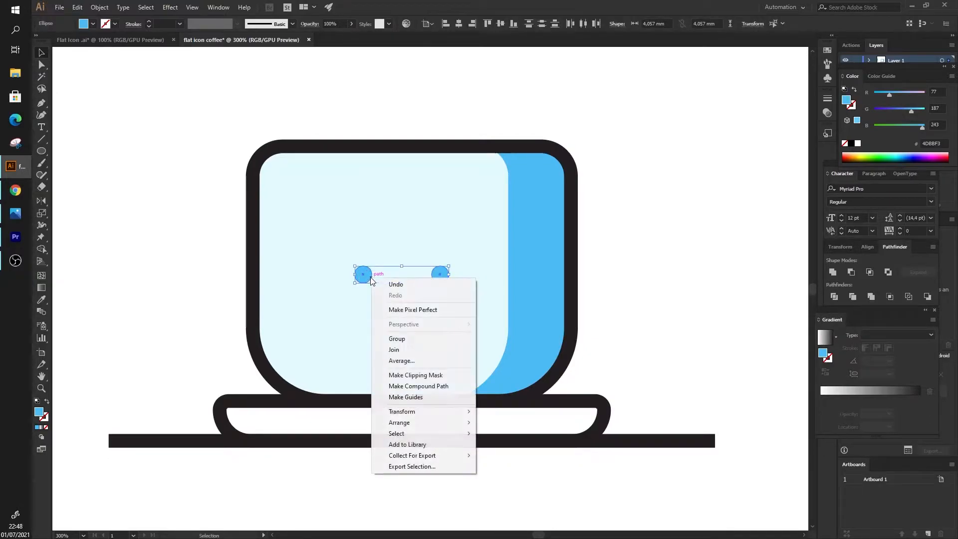
pyautogui.click(412, 338)
pyautogui.scroll(-2, 513, 161)
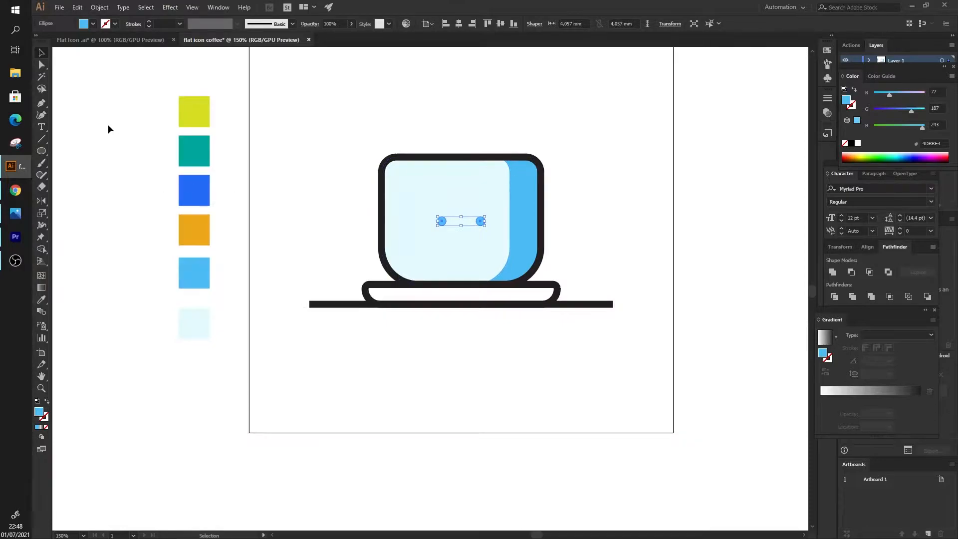
pyautogui.click(94, 25)
pyautogui.click(57, 41)
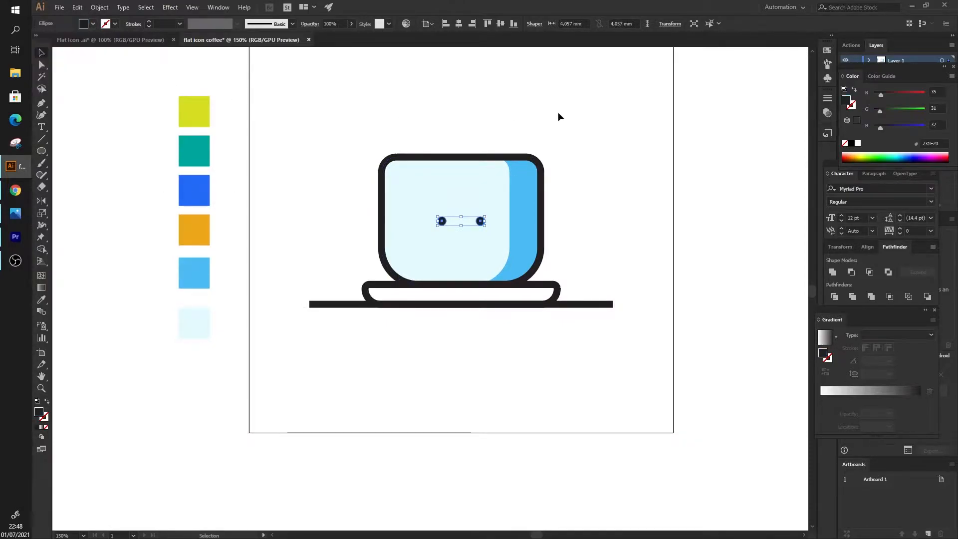
pyautogui.scroll(2, 484, 211)
# Draw a black circle about 7 mm across below the eyes, centred horizontally on the artboard
pyautogui.click(42, 151)
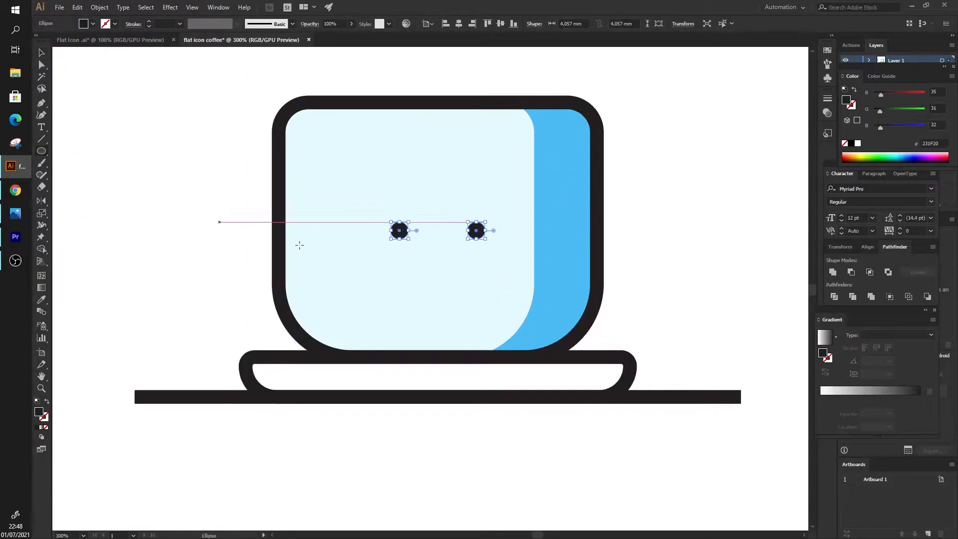
pyautogui.moveTo(437, 273); pyautogui.dragTo(451, 276)
pyautogui.hotkey('ctrl', '=')
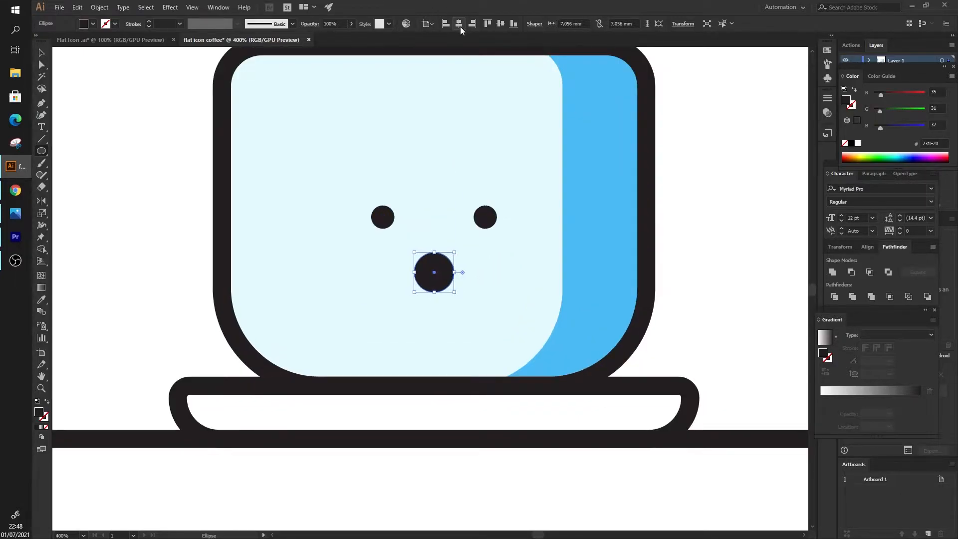
pyautogui.click(42, 52)
pyautogui.hotkey('ctrl', '=')
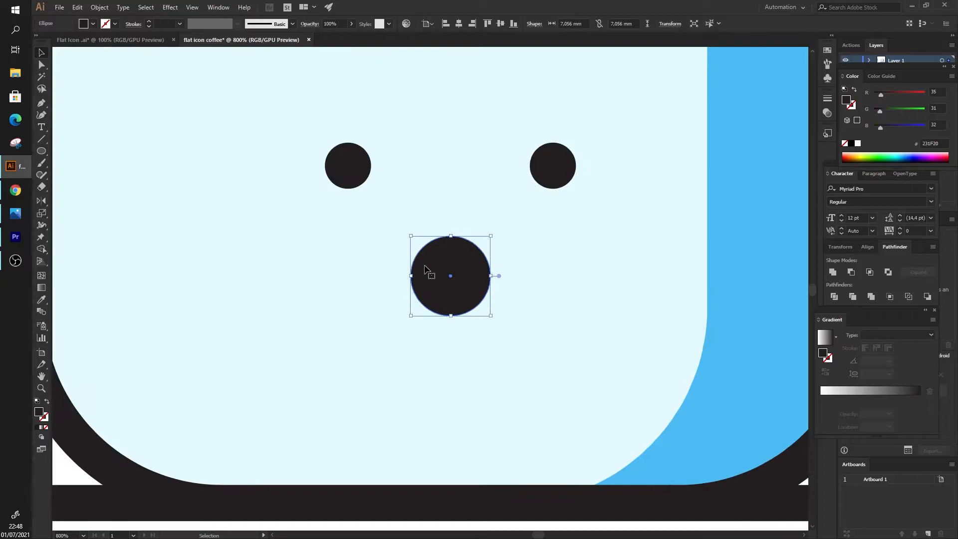
# Draw a horizontal line about 17 mm long through the centre of the mouth circle with the Pen tool
pyautogui.click(42, 103)
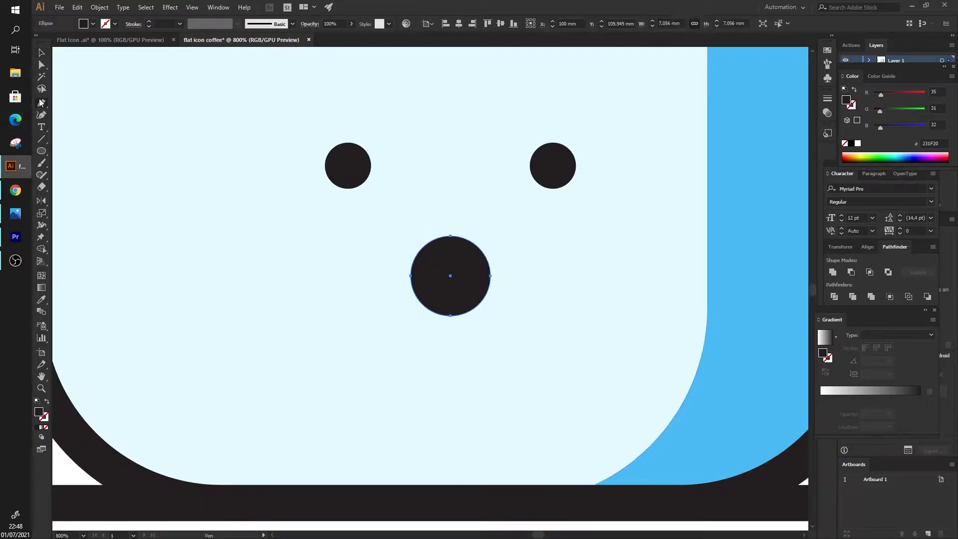
pyautogui.click(371, 276)
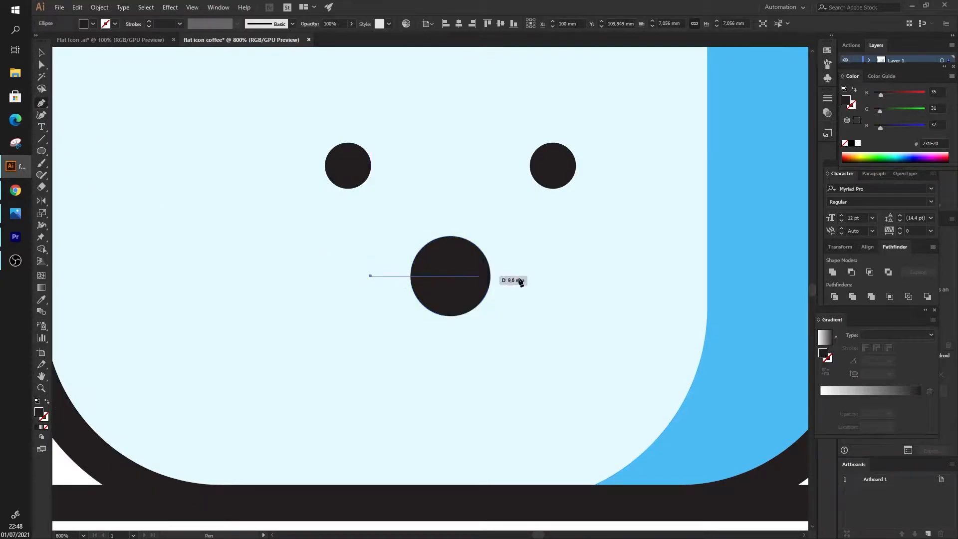
pyautogui.click(564, 275)
# Select the mouth circle with the line and remove the circle's upper half with Shape Builder
pyautogui.click(41, 65)
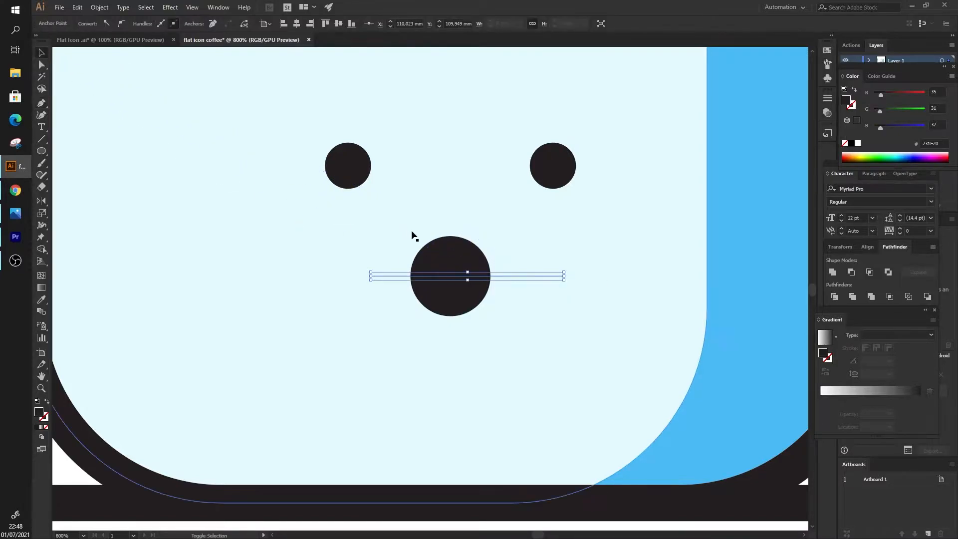
pyautogui.moveTo(455, 260); pyautogui.dragTo(451, 217)
pyautogui.hotkey('ctrl', 'z')
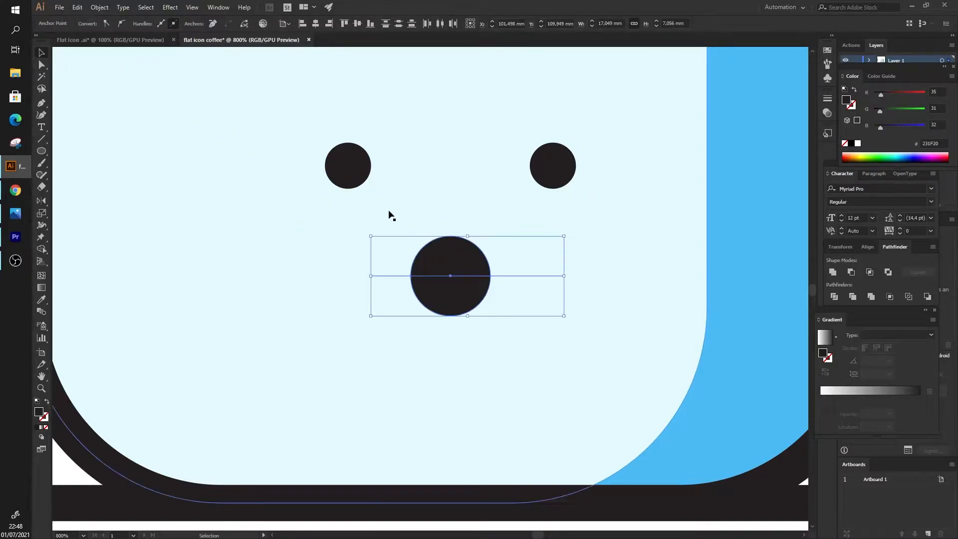
pyautogui.click(390, 217)
pyautogui.click(439, 263)
pyautogui.keyDown('shift'); pyautogui.click(514, 278); pyautogui.keyUp('shift')
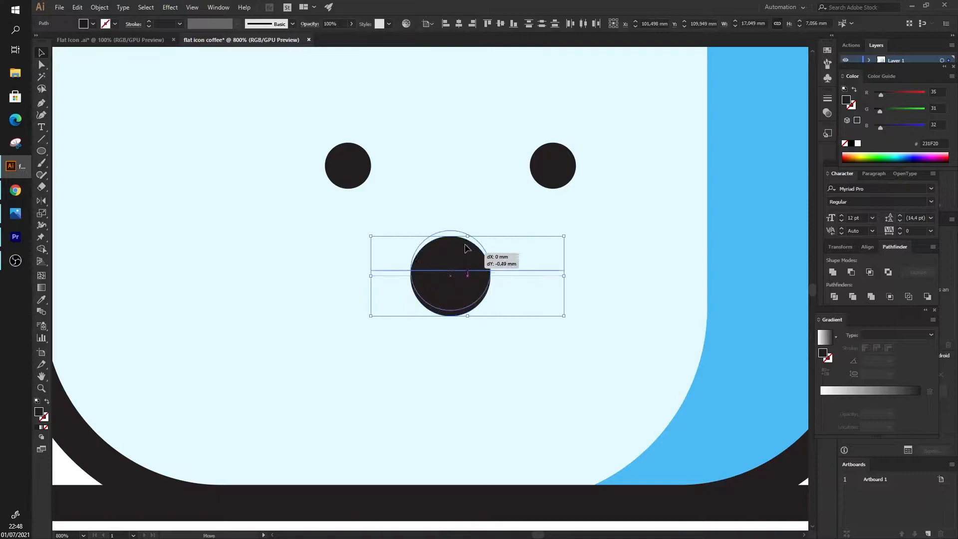
pyautogui.click(42, 249)
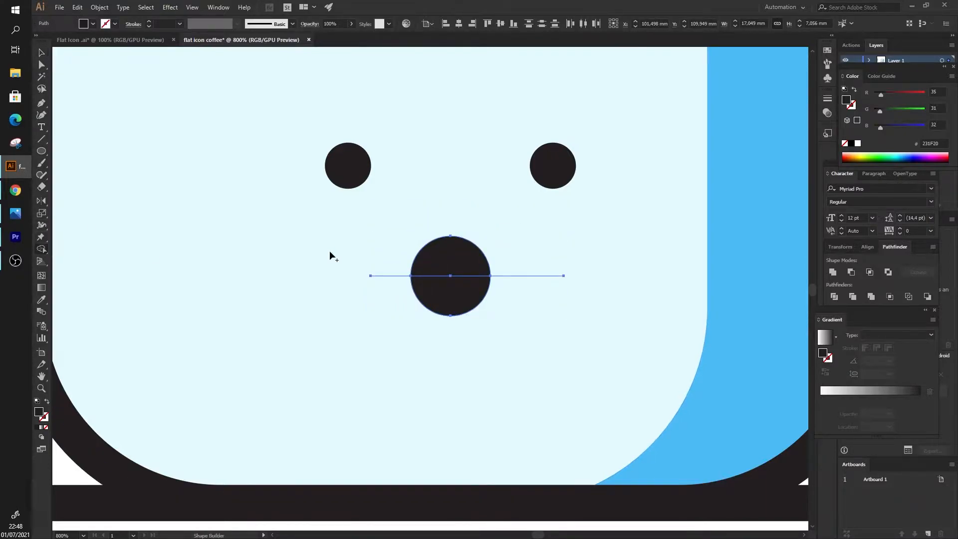
pyautogui.keyDown('alt'); pyautogui.click(440, 260); pyautogui.keyUp('alt')
# Delete the leftover cutting line and move the half-circle mouth up about 4.5 mm towards the eyes
pyautogui.click(41, 52)
pyautogui.click(538, 280)
pyautogui.click(531, 275)
pyautogui.press('Delete')
pyautogui.moveTo(459, 291); pyautogui.dragTo(459, 242)
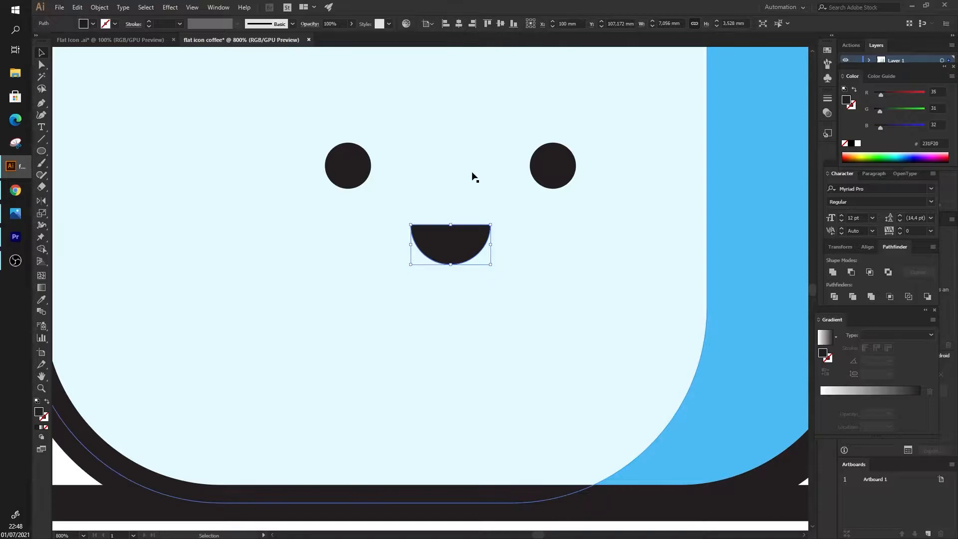
# Give the half-circle mouth a 1 pt black stroke and a salmon fill, F29777
pyautogui.scroll(-2, 472, 180)
pyautogui.write('1')
pyautogui.press('Return')
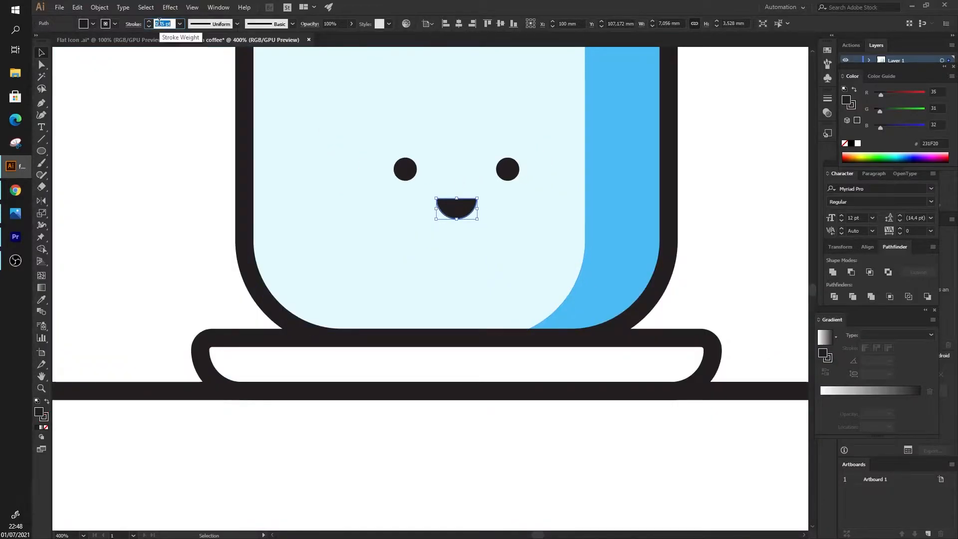
pyautogui.doubleClick(43, 416)
pyautogui.moveTo(627, 115); pyautogui.dragTo(629, 213)
pyautogui.click(541, 90)
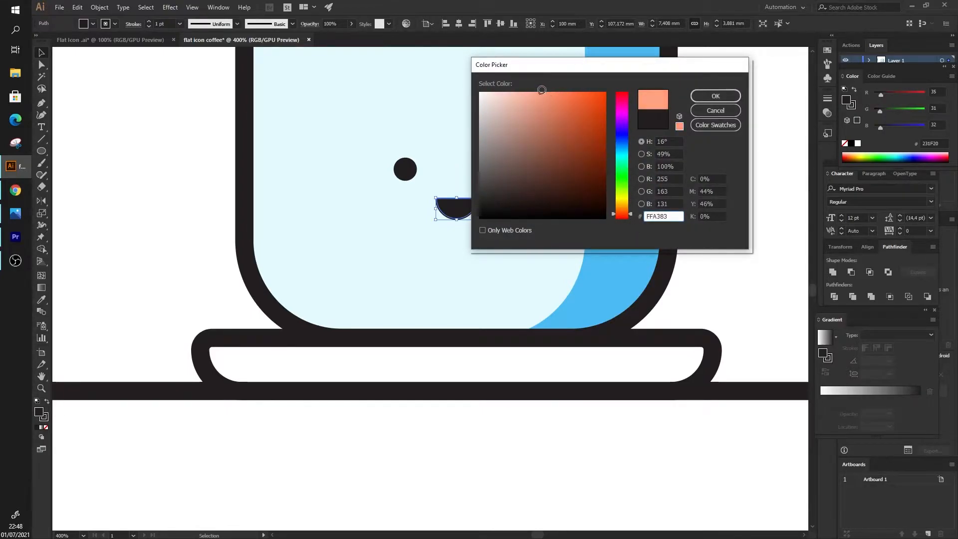
pyautogui.click(716, 95)
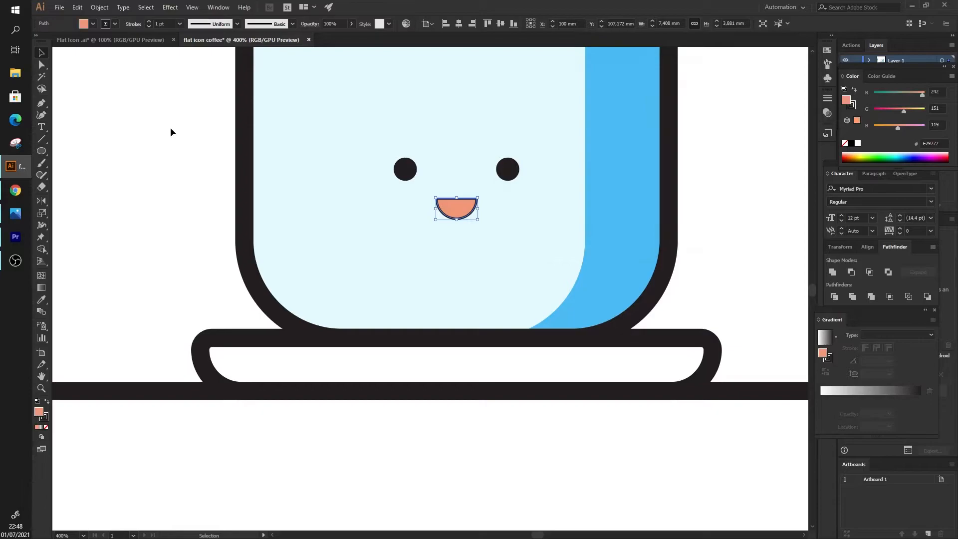
# Set the mouth's stroke to 2 pt and round its two upper corners to about 0.88 mm
pyautogui.click(148, 21)
pyautogui.scroll(2, 472, 210)
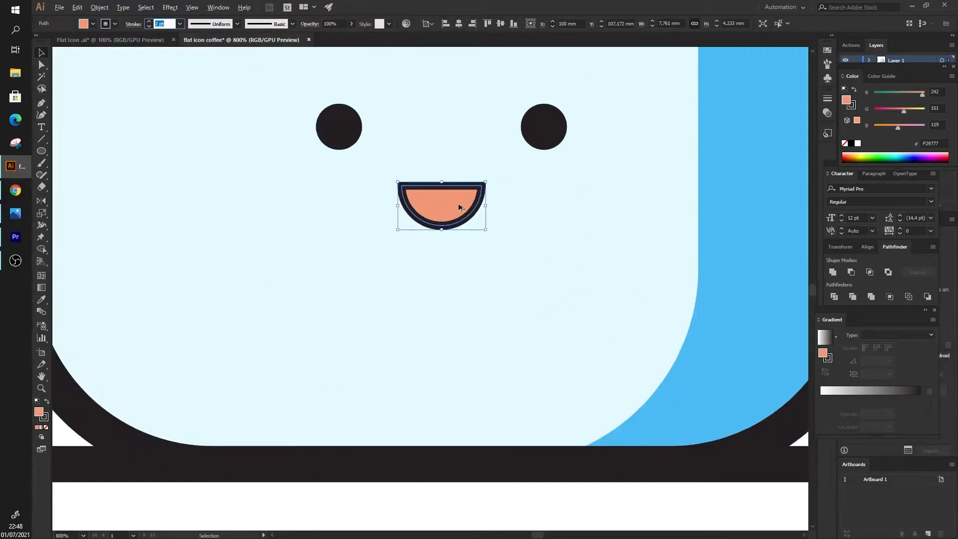
pyautogui.click(42, 65)
pyautogui.click(412, 200)
pyautogui.moveTo(412, 196); pyautogui.dragTo(431, 202)
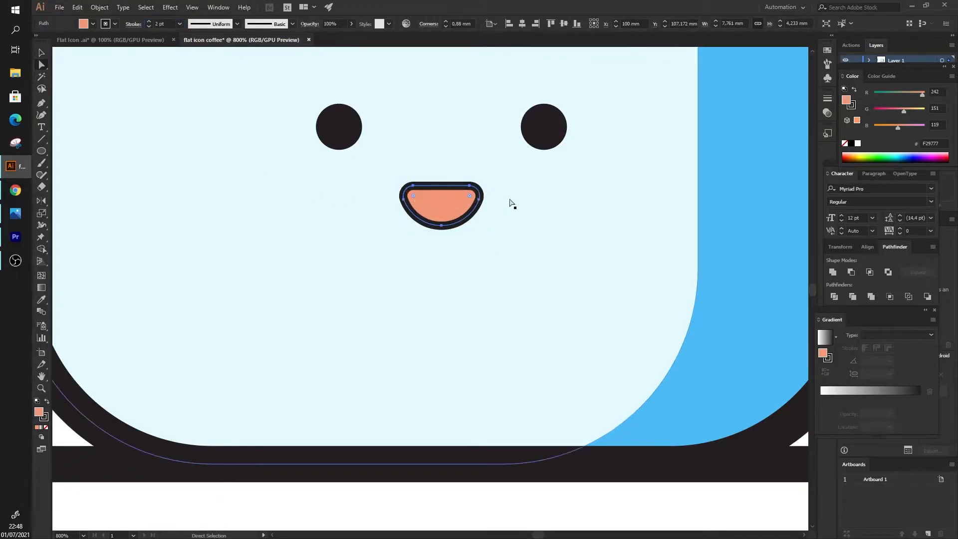
pyautogui.scroll(-2, 520, 214)
# Draw a cheek circle about 5.3 mm across to the lower left of the mouth and remove its stroke
pyautogui.click(41, 53)
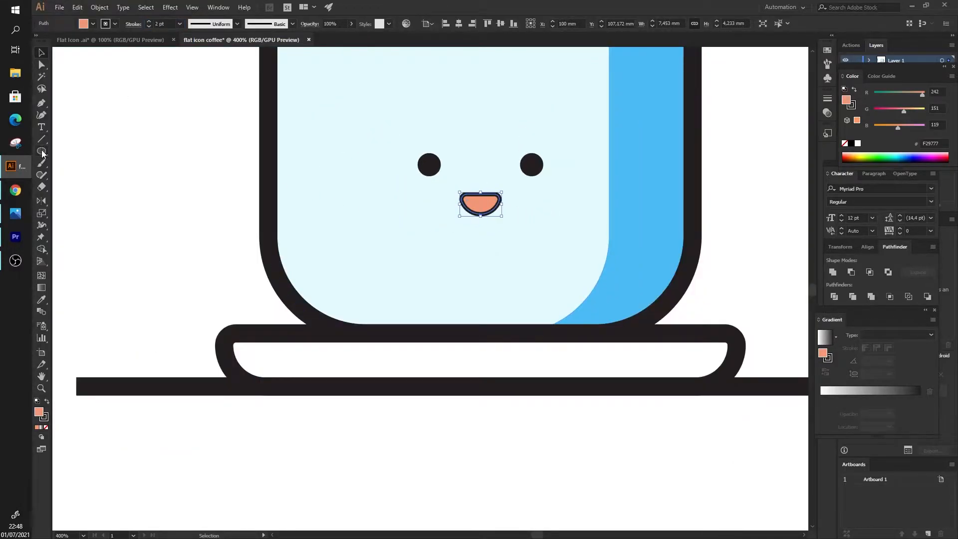
pyautogui.moveTo(363, 211); pyautogui.dragTo(396, 244)
pyautogui.click(111, 25)
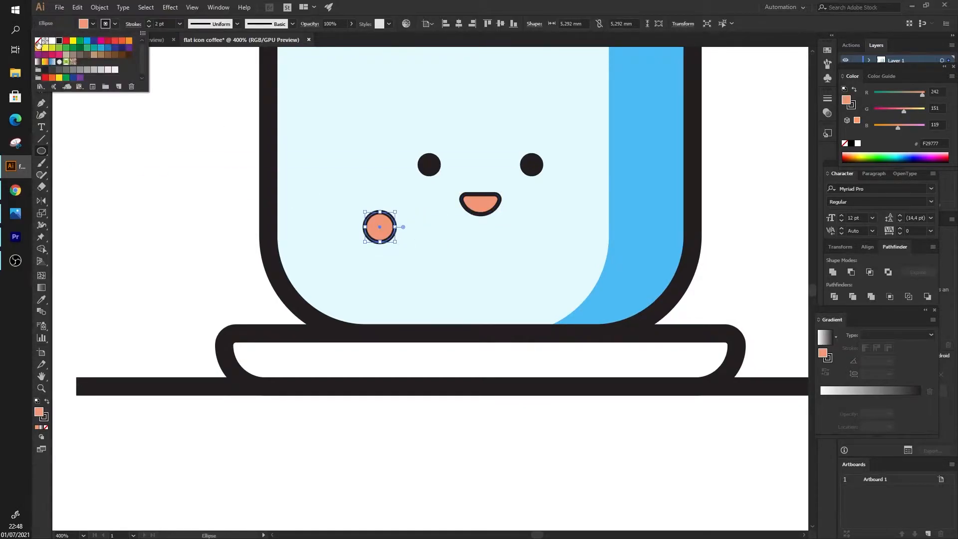
pyautogui.click(38, 41)
pyautogui.scroll(-1, 227, 195)
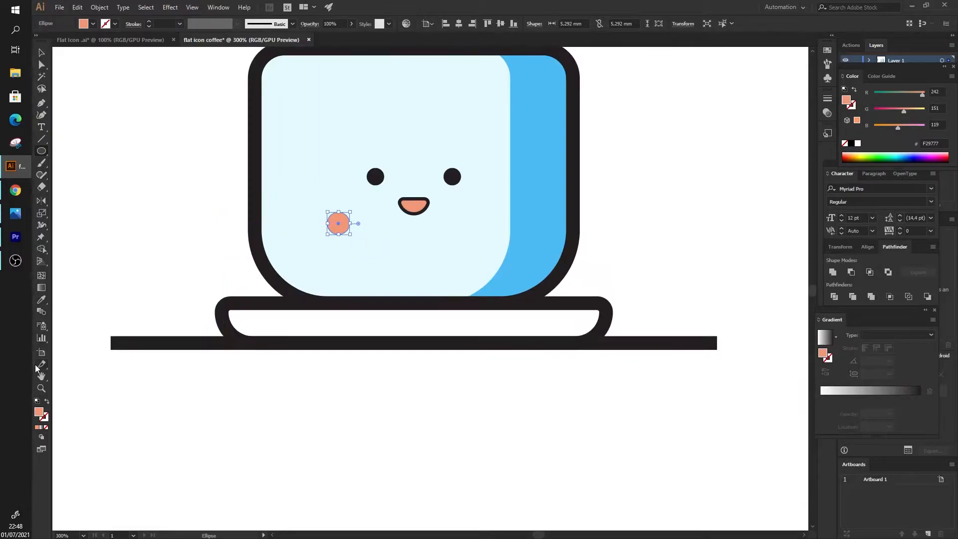
# Fill the cheek circle with the shading strip's blue and set its opacity to 38%
pyautogui.click(42, 300)
pyautogui.click(539, 215)
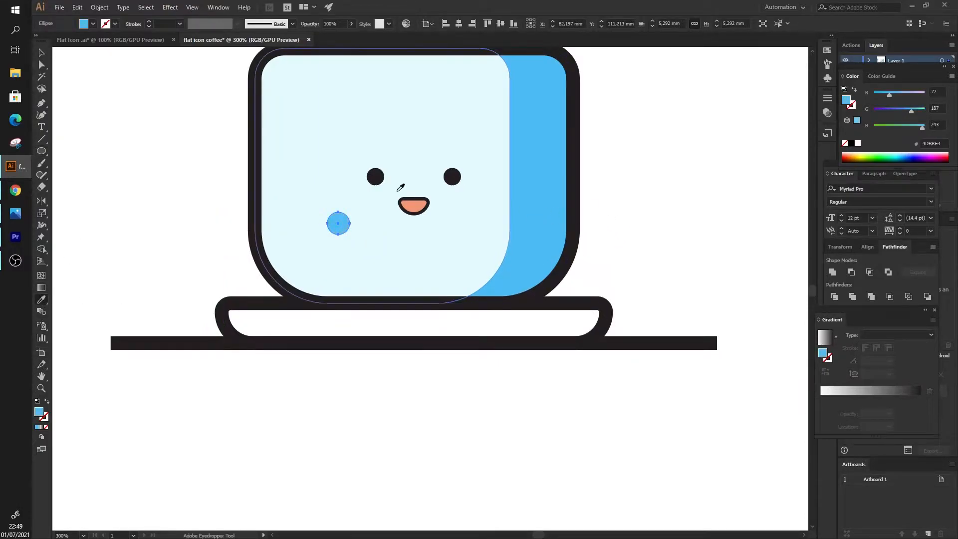
pyautogui.press('v')
pyautogui.click(352, 23)
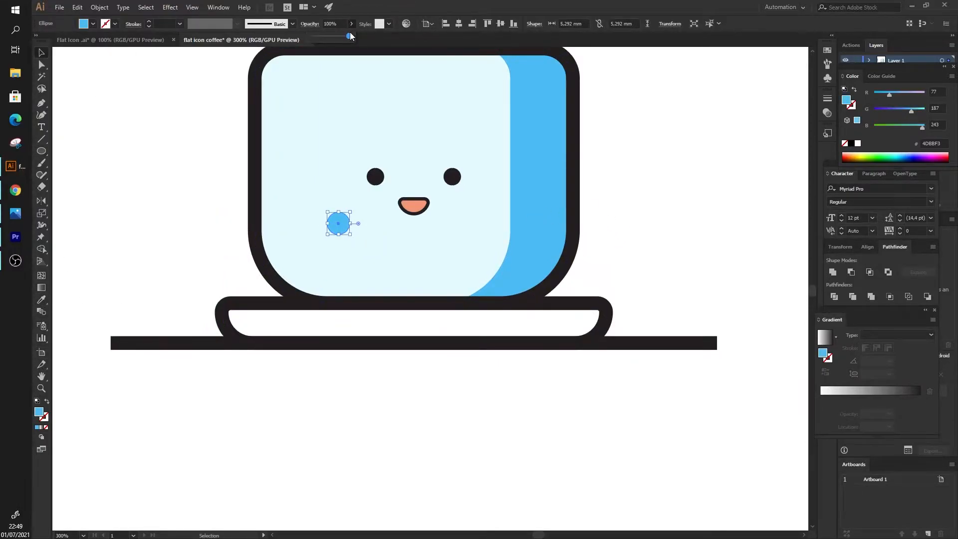
pyautogui.moveTo(328, 35); pyautogui.dragTo(327, 34)
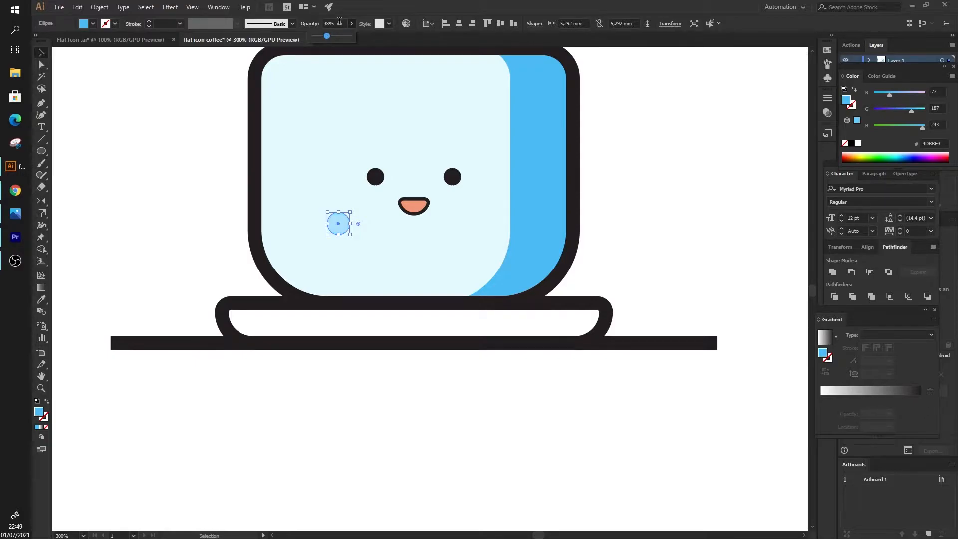
pyautogui.click(215, 148)
# Duplicate the cheek horizontally to the other side of the mouth and group the pair, centred beneath the face
pyautogui.moveTo(329, 226); pyautogui.dragTo(467, 241)
pyautogui.keyDown('shift'); pyautogui.click(345, 228); pyautogui.keyUp('shift')
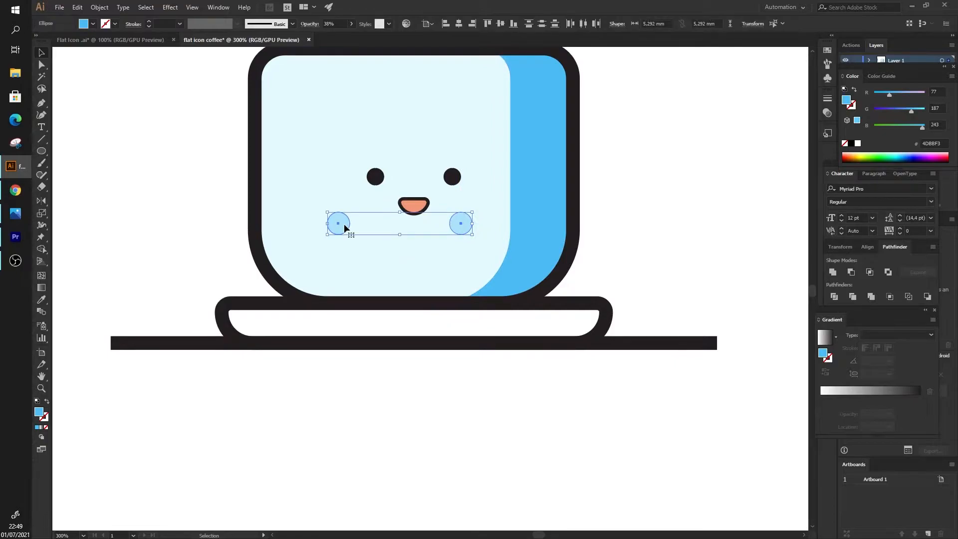
pyautogui.rightClick(345, 228)
pyautogui.click(370, 284)
pyautogui.hotkey('shift', 'Right')
pyautogui.click(639, 193)
pyautogui.hotkey('ctrl', '1')
pyautogui.scroll(3, 572, 200)
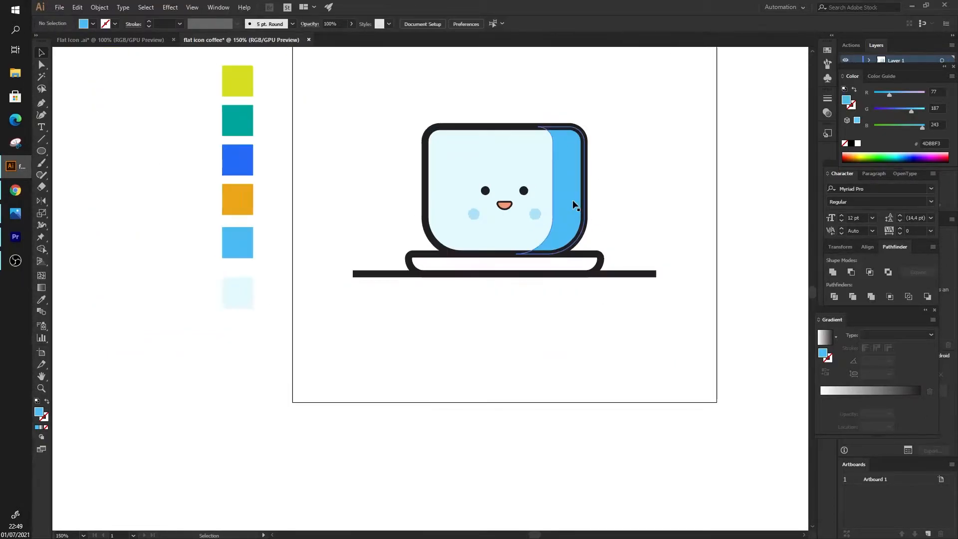
pyautogui.scroll(1, 493, 224)
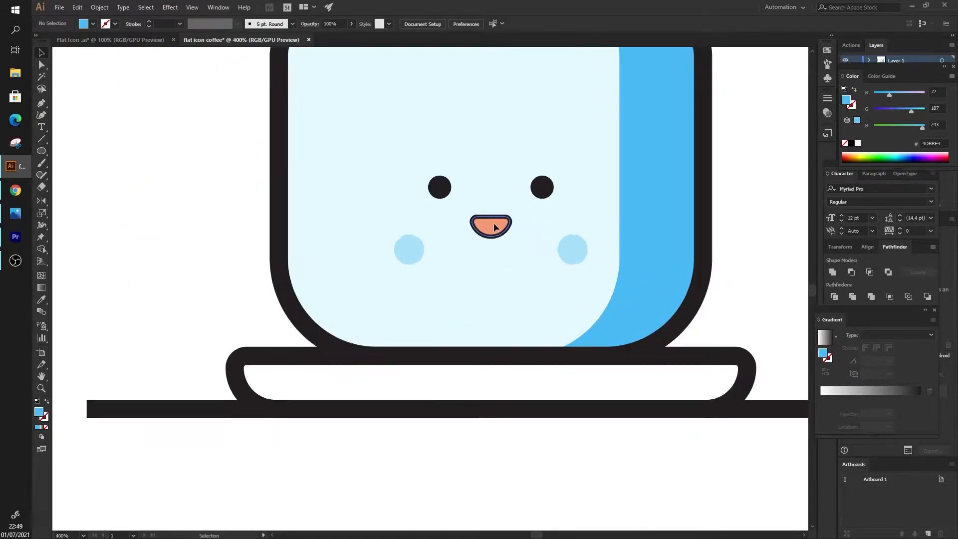
# Draw a circle about 24.9 mm across overlapping the cup's right edge as the handle
pyautogui.click(506, 220)
pyautogui.hotkey('ctrl', '1')
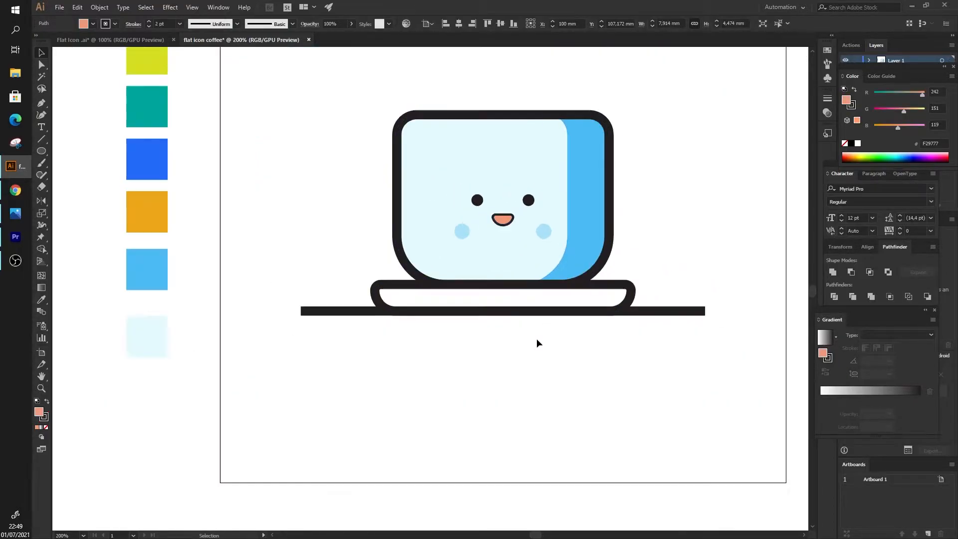
pyautogui.click(536, 342)
pyautogui.scroll(3, 593, 214)
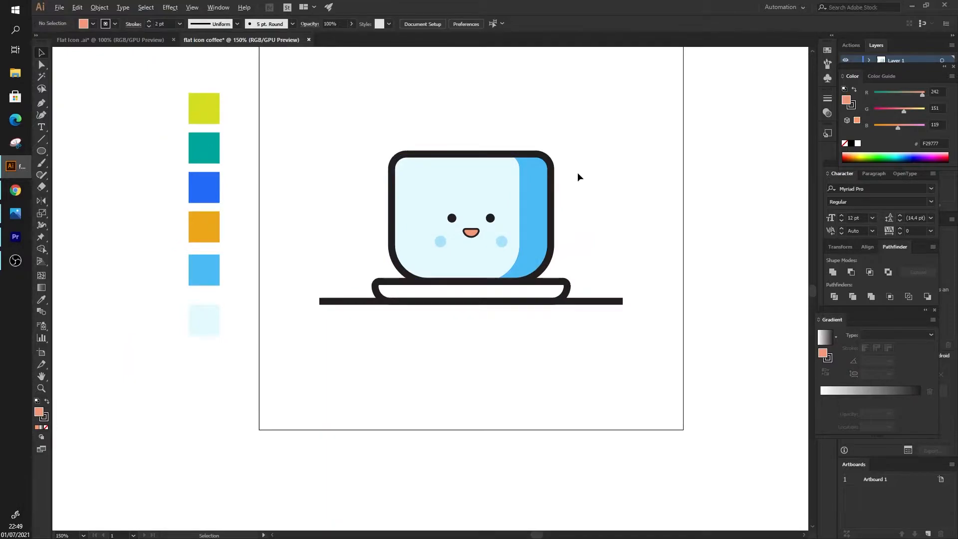
pyautogui.scroll(1, 577, 172)
pyautogui.click(42, 155)
pyautogui.moveTo(500, 171); pyautogui.dragTo(550, 242)
pyautogui.click(42, 55)
pyautogui.moveTo(561, 197); pyautogui.dragTo(572, 214)
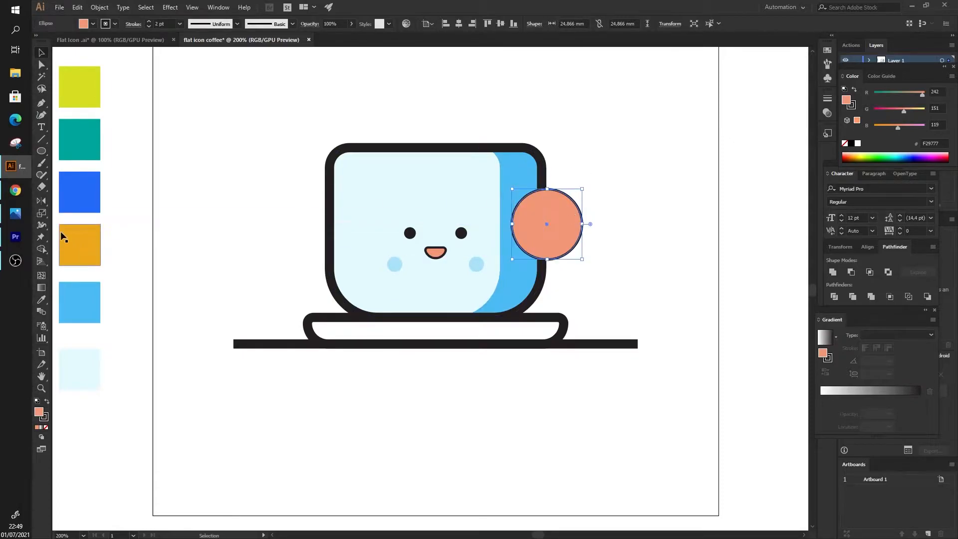
# Copy the cup outline's 9 pt unfilled style onto the handle circle and align it vertically with the cup's centre
pyautogui.click(42, 298)
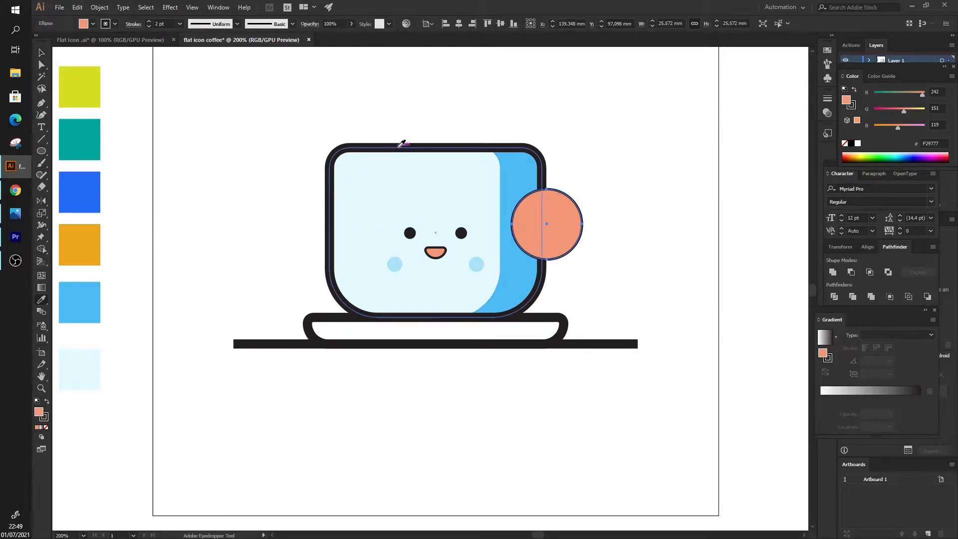
pyautogui.click(412, 148)
pyautogui.click(41, 53)
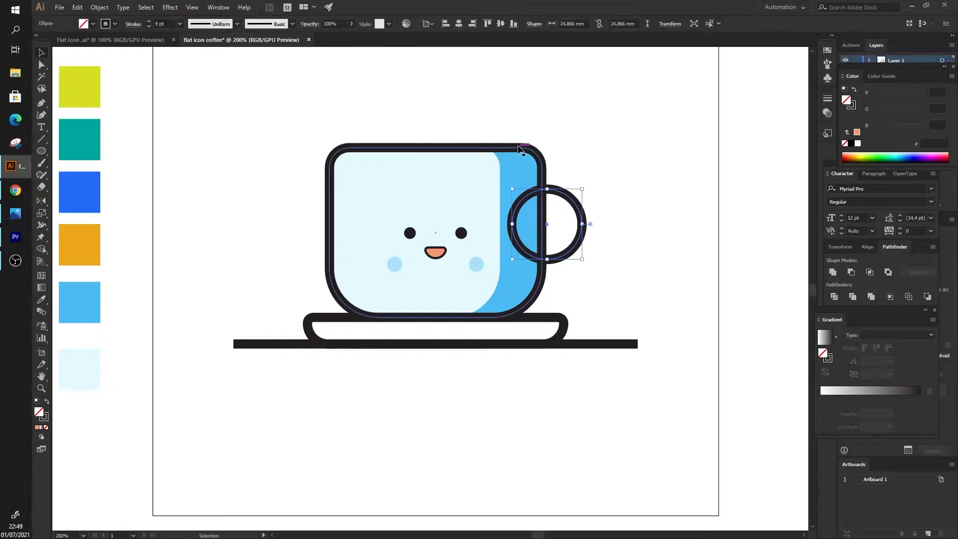
pyautogui.keyDown('shift'); pyautogui.click(545, 169); pyautogui.keyUp('shift')
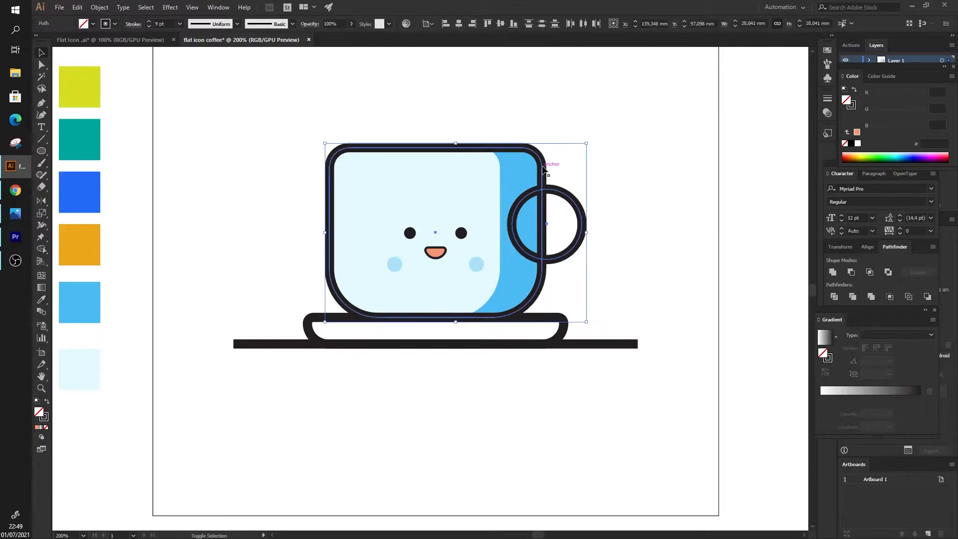
pyautogui.click(500, 24)
pyautogui.click(630, 154)
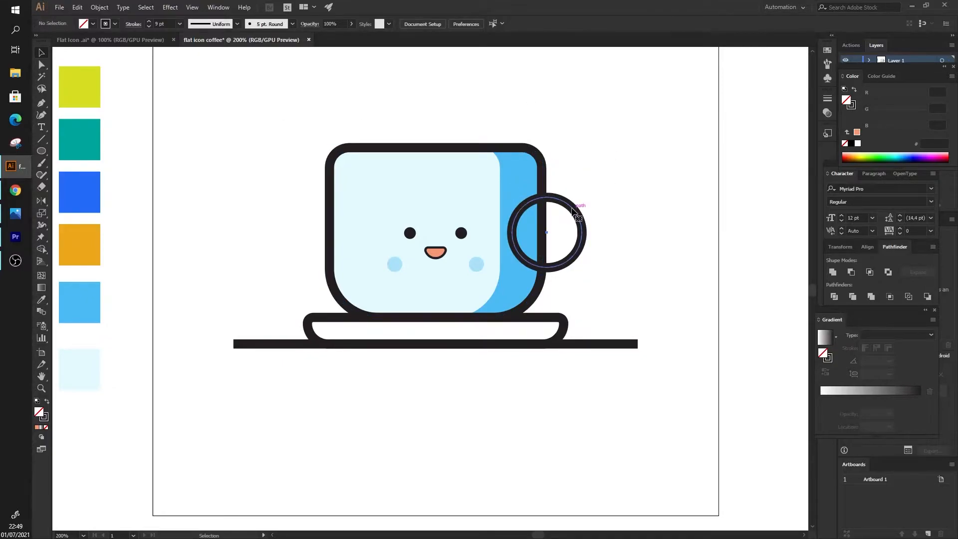
# Split the handle circle along the cup's edge with Shape Builder and delete the part inside the cup
pyautogui.click(573, 214)
pyautogui.keyDown('shift'); pyautogui.click(330, 240); pyautogui.keyUp('shift')
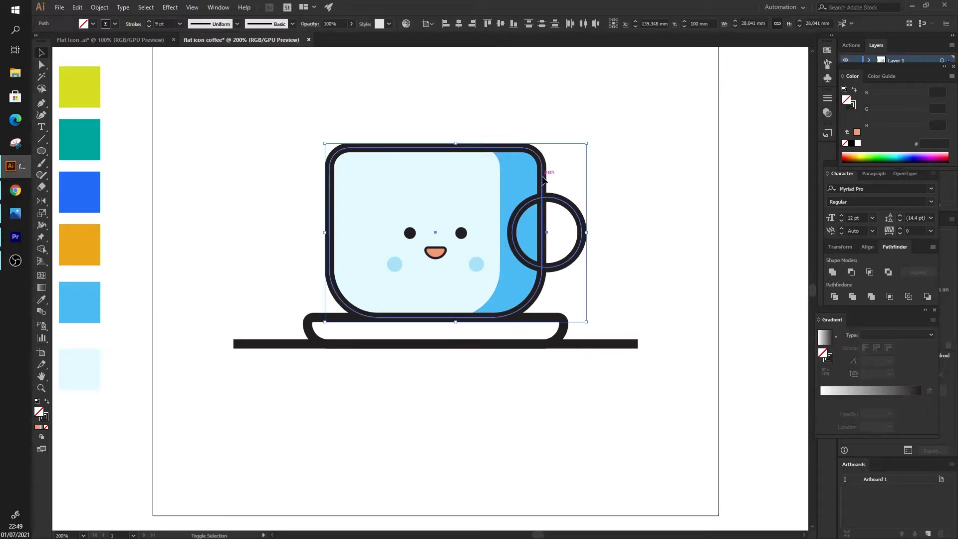
pyautogui.click(41, 249)
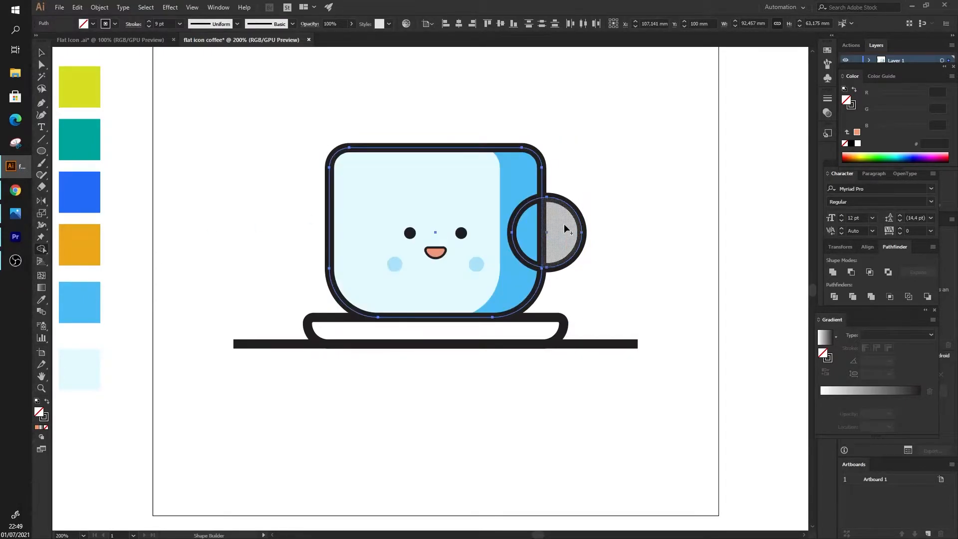
pyautogui.click(42, 53)
pyautogui.click(625, 165)
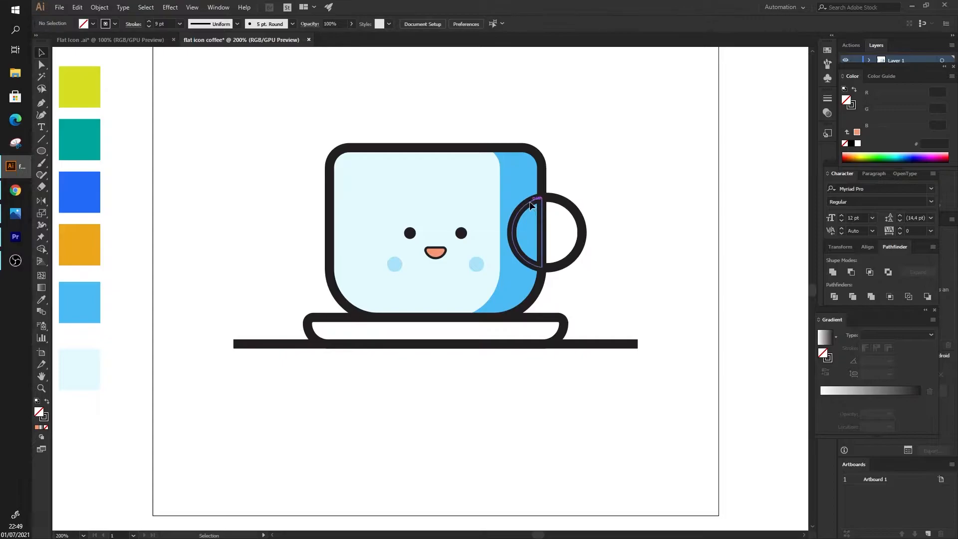
pyautogui.moveTo(528, 201); pyautogui.dragTo(501, 178)
pyautogui.press('Delete')
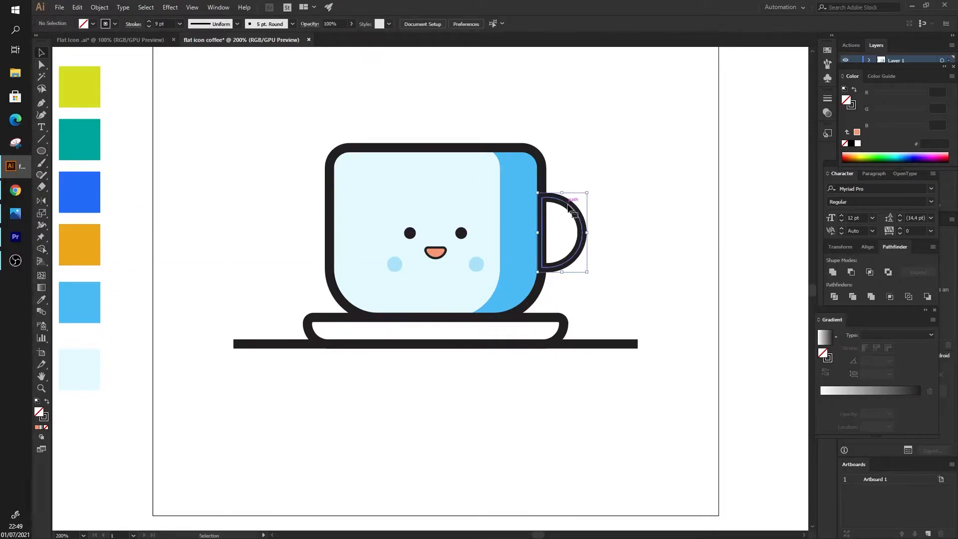
# Paste a copy of the handle shape in place and give it the pale blue swatch's fill without a stroke
pyautogui.click(569, 208)
pyautogui.click(77, 7)
pyautogui.click(100, 58)
pyautogui.click(77, 7)
pyautogui.click(104, 77)
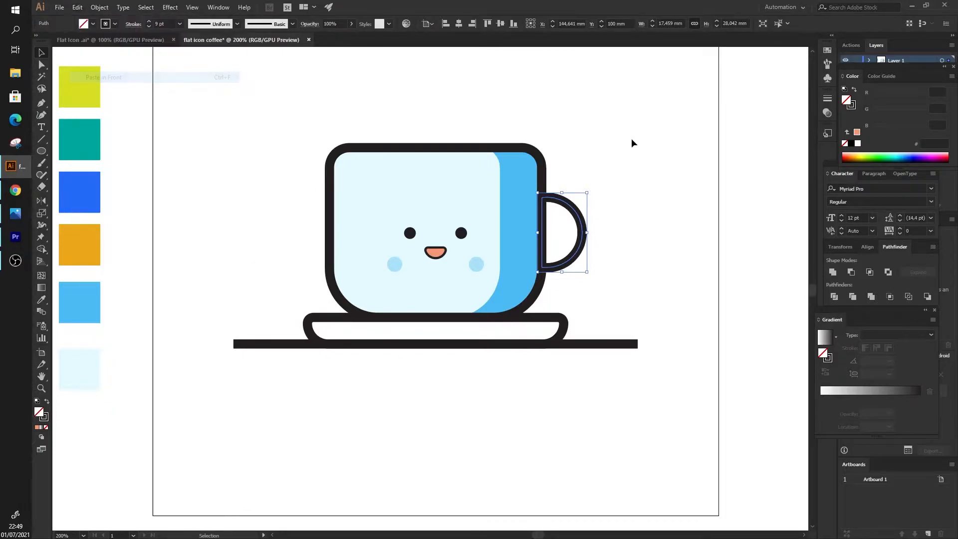
pyautogui.click(41, 300)
pyautogui.click(89, 352)
# Send the handle's pale blue fill shape to the back, behind its outline
pyautogui.click(40, 53)
pyautogui.rightClick(571, 223)
pyautogui.moveTo(602, 380)
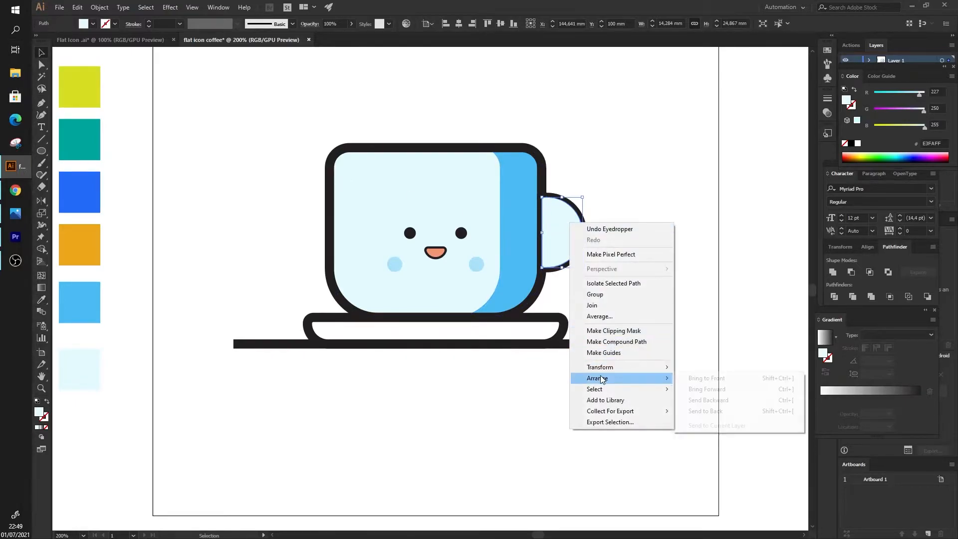
pyautogui.click(714, 410)
pyautogui.click(681, 347)
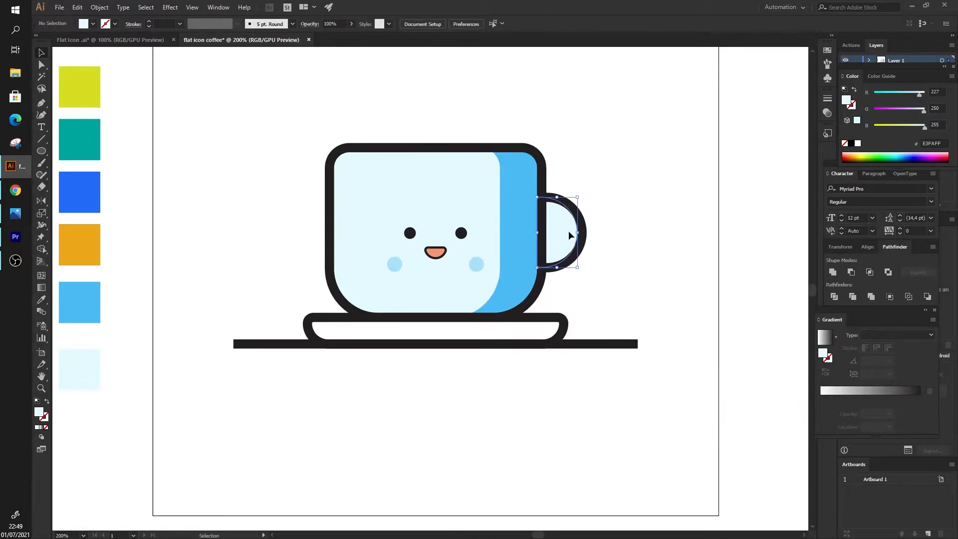
# Duplicate the handle's pale fill slightly up and to the left, and trim its excess outside the handle with Shape Builder
pyautogui.scroll(2, 568, 231)
pyautogui.moveTo(532, 225); pyautogui.dragTo(546, 212)
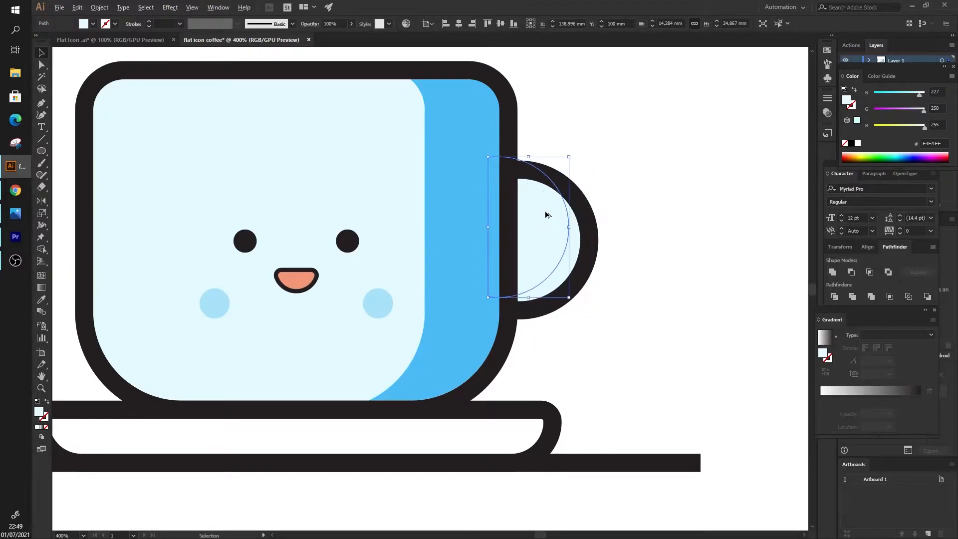
pyautogui.scroll(-1, 547, 215)
pyautogui.keyDown('shift'); pyautogui.click(579, 219); pyautogui.keyUp('shift')
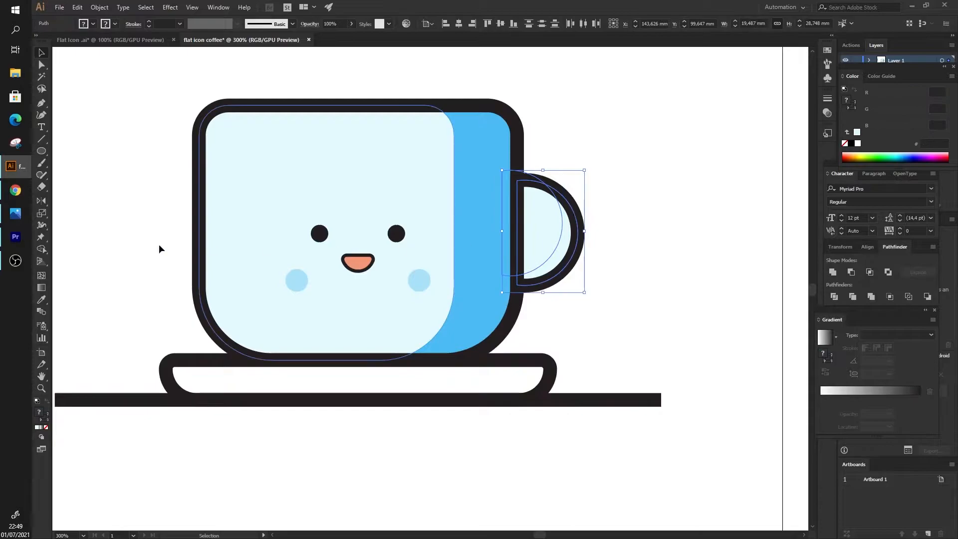
pyautogui.click(41, 248)
pyautogui.click(578, 232)
pyautogui.keyDown('alt'); pyautogui.click(504, 180); pyautogui.keyUp('alt')
pyautogui.click(41, 52)
pyautogui.click(633, 159)
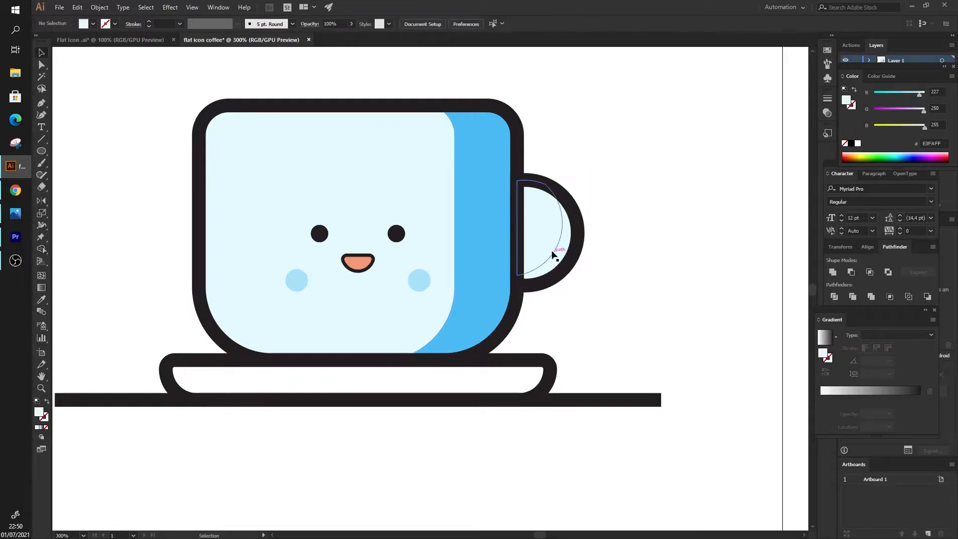
# Fill the handle's full-size base shape with the medium blue swatch as shading beneath the offset pale piece
pyautogui.click(571, 244)
pyautogui.hotkey('ctrl', 'z')
pyautogui.click(548, 237)
pyautogui.hotkey('ctrl', '-')
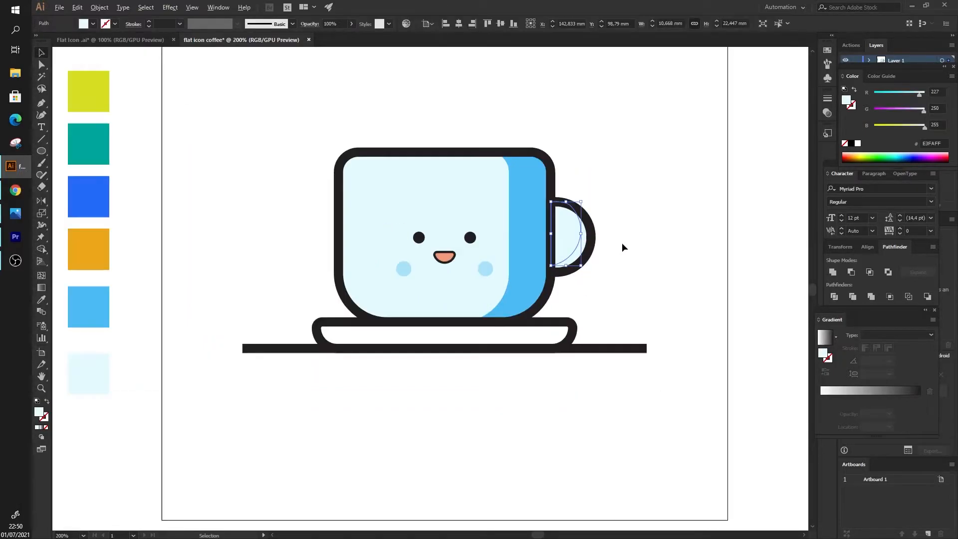
pyautogui.hotkey('ctrl', 'shift', 'a')
pyautogui.click(580, 254)
pyautogui.hotkey('ctrl', '-')
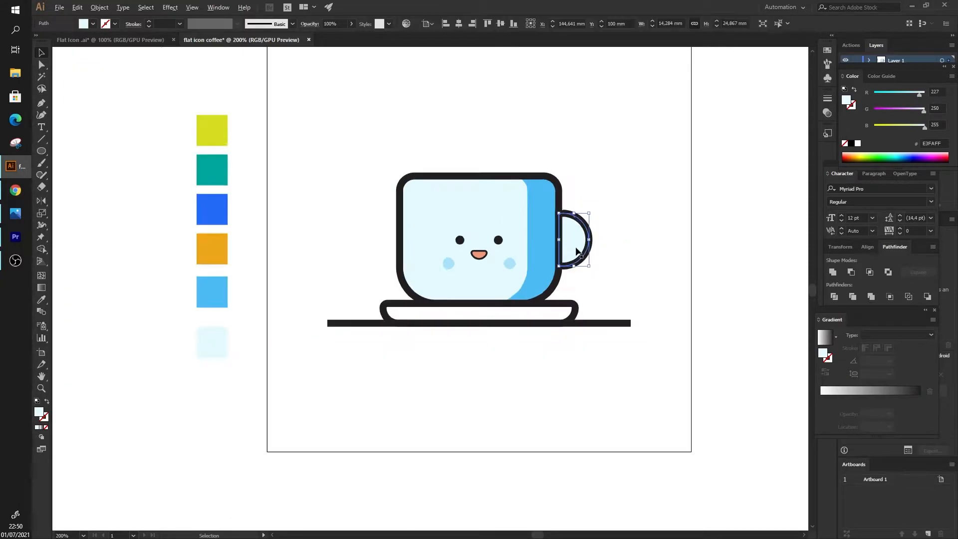
pyautogui.click(41, 299)
pyautogui.click(228, 288)
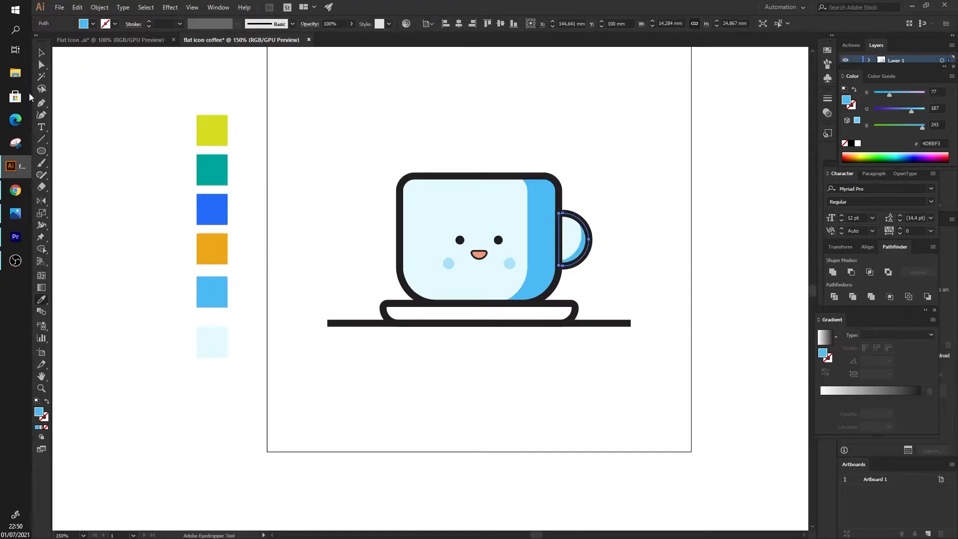
pyautogui.click(42, 53)
pyautogui.click(450, 122)
# Paste a copy of the saucer in place and give it the pale blue swatch's fill without a stroke
pyautogui.scroll(1, 581, 169)
pyautogui.scroll(-3, 580, 168)
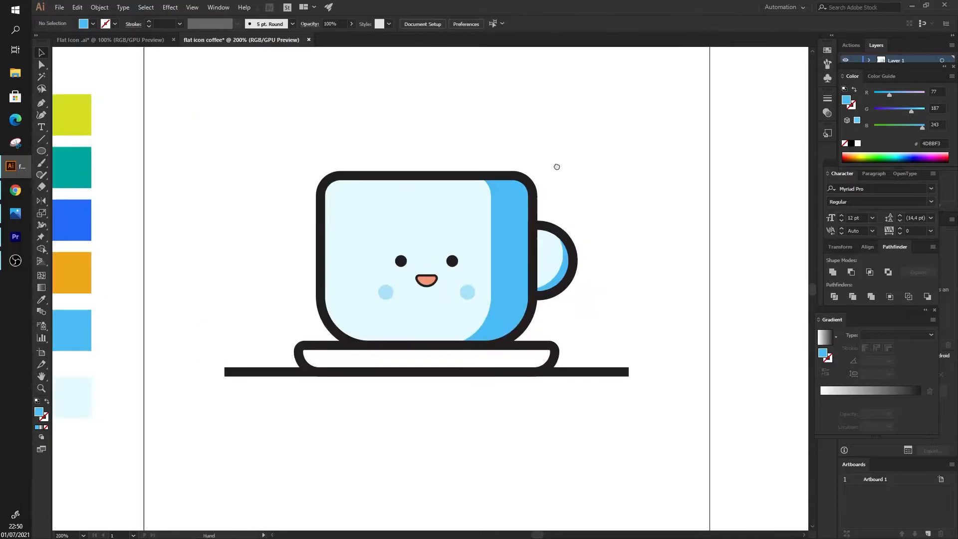
pyautogui.click(359, 300)
pyautogui.click(80, 7)
pyautogui.click(95, 55)
pyautogui.click(78, 7)
pyautogui.click(112, 83)
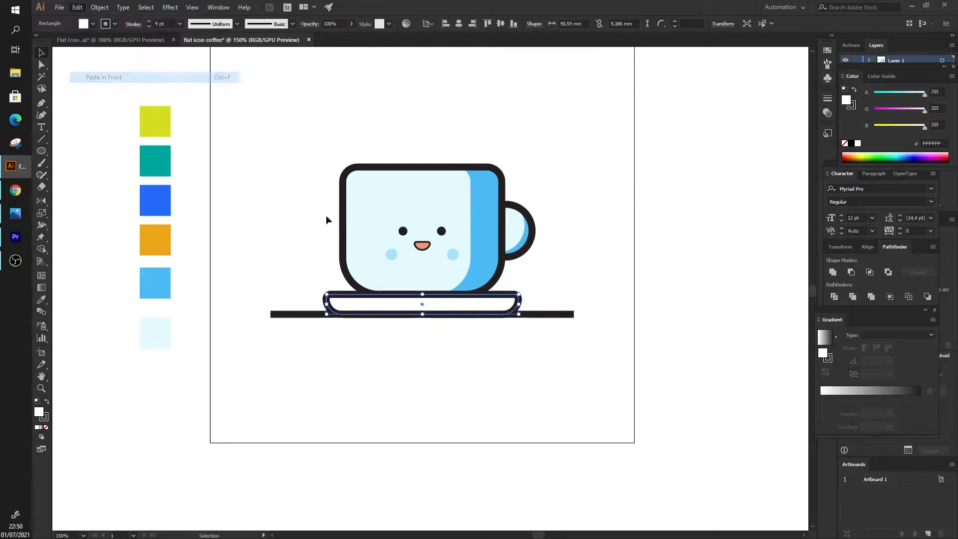
pyautogui.hotkey('ctrl', '+')
pyautogui.moveTo(383, 289); pyautogui.dragTo(386, 303)
pyautogui.hotkey('ctrl', 'z')
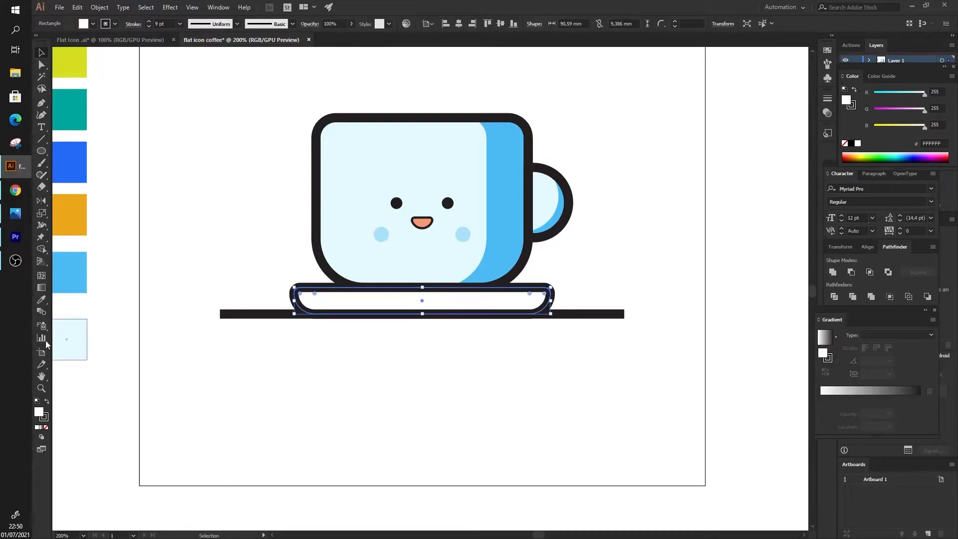
pyautogui.click(41, 301)
pyautogui.click(77, 333)
# Send the saucer's pale blue copy to the back
pyautogui.press('v')
pyautogui.rightClick(344, 298)
pyautogui.moveTo(404, 452)
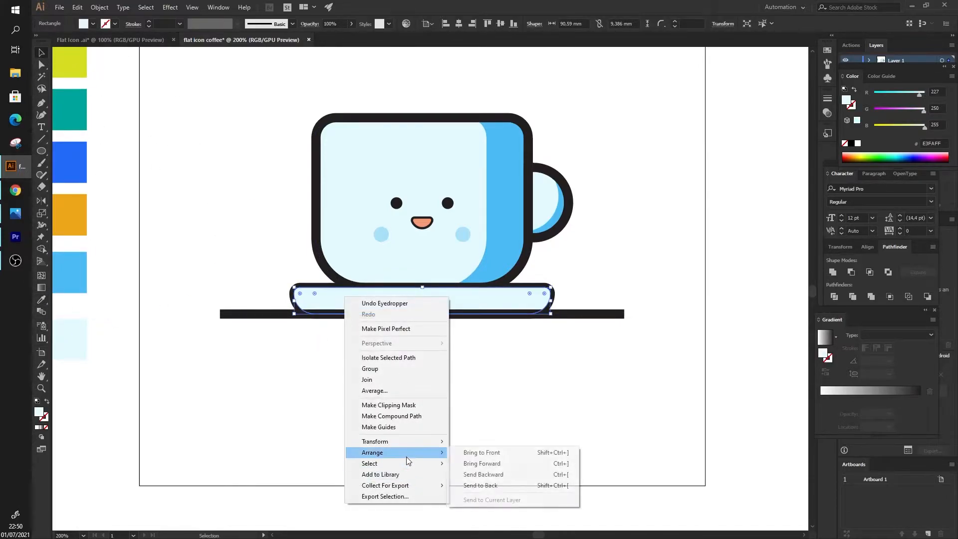
pyautogui.click(499, 487)
pyautogui.scroll(1, 480, 303)
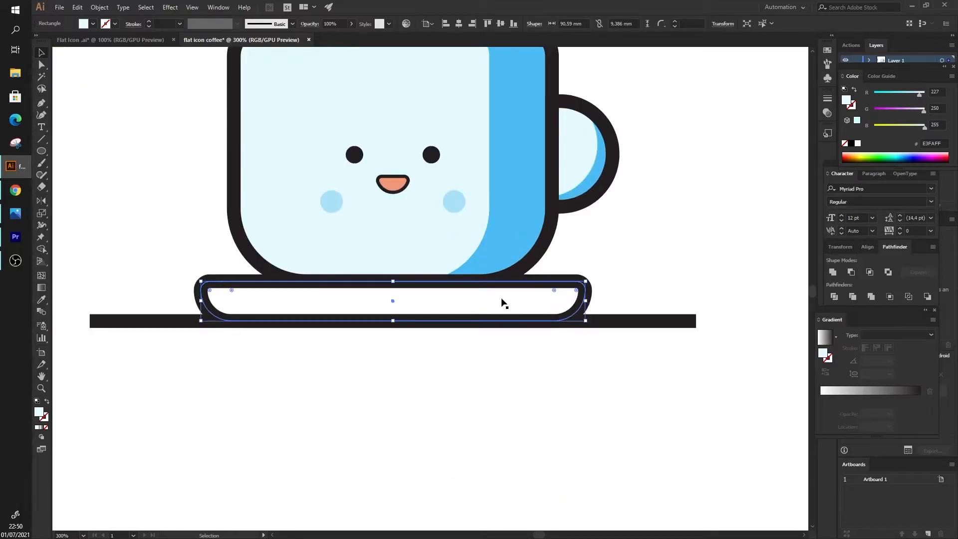
# Remove the white fill from the saucer outline, keeping its 9 pt stroke
pyautogui.click(503, 301)
pyautogui.click(519, 383)
pyautogui.moveTo(505, 307); pyautogui.dragTo(443, 320)
pyautogui.hotkey('ctrl', 'z')
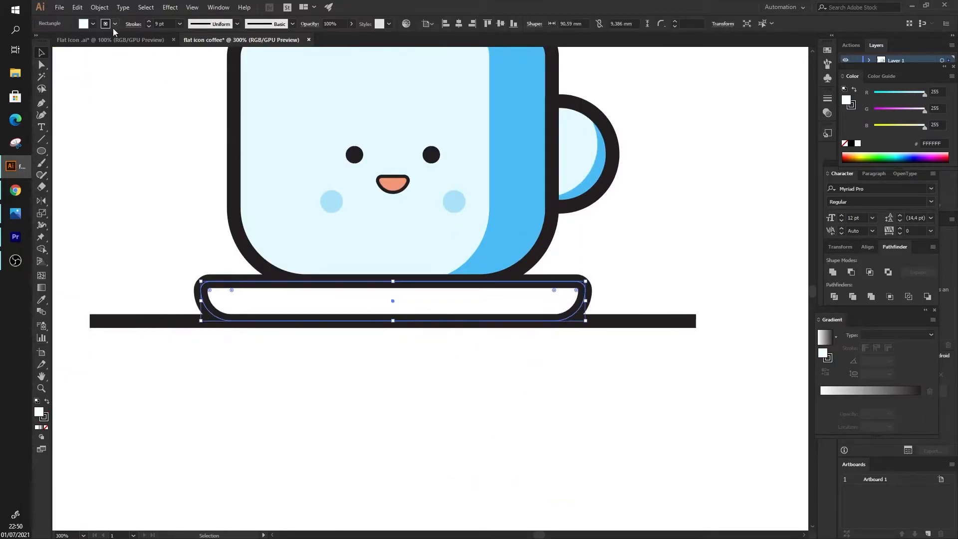
pyautogui.click(93, 23)
pyautogui.click(38, 41)
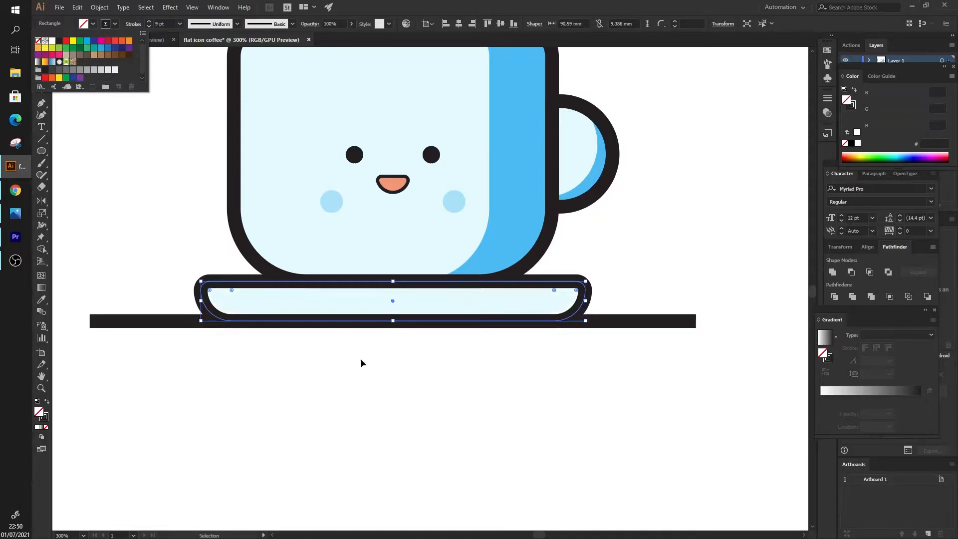
# Duplicate the saucer's pale fill up and to the left, and trim the part outside the saucer with Shape Builder
pyautogui.moveTo(507, 302); pyautogui.dragTo(535, 285)
pyautogui.keyDown('shift'); pyautogui.click(575, 300); pyautogui.keyUp('shift')
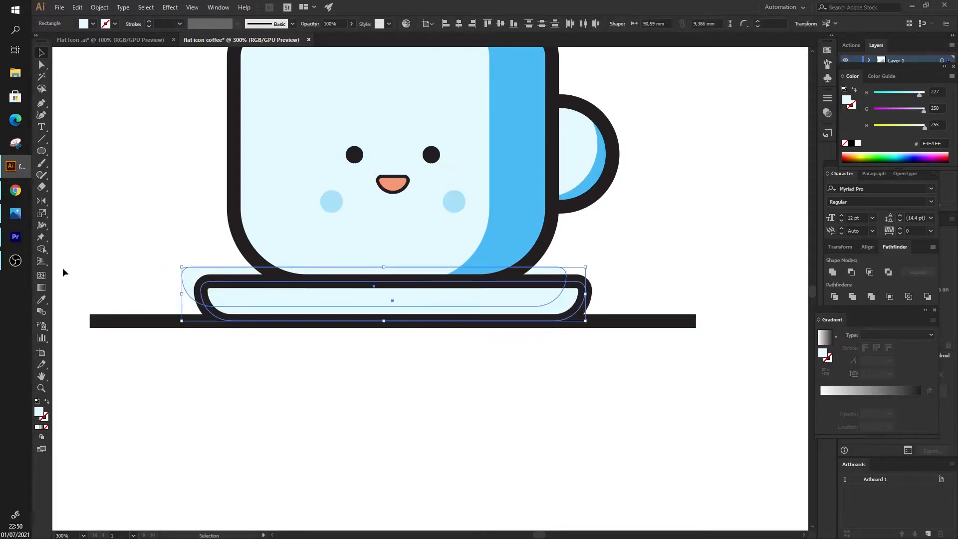
pyautogui.hotkey('shift', 'm')
pyautogui.keyDown('alt'); pyautogui.click(234, 274); pyautogui.keyUp('alt')
pyautogui.click(43, 54)
pyautogui.click(520, 349)
# Fill the saucer's full-size base shape with the cup shading's blue
pyautogui.moveTo(575, 297)
pyautogui.mouseDown()
pyautogui.moveTo(537, 291)
pyautogui.moveTo(575, 297)
pyautogui.mouseUp()
pyautogui.click(42, 300)
pyautogui.hotkey('ctrl', '-')
pyautogui.click(507, 231)
pyautogui.click(48, 51)
# Give the ground line's stroke round caps
pyautogui.scroll(2, 302, 229)
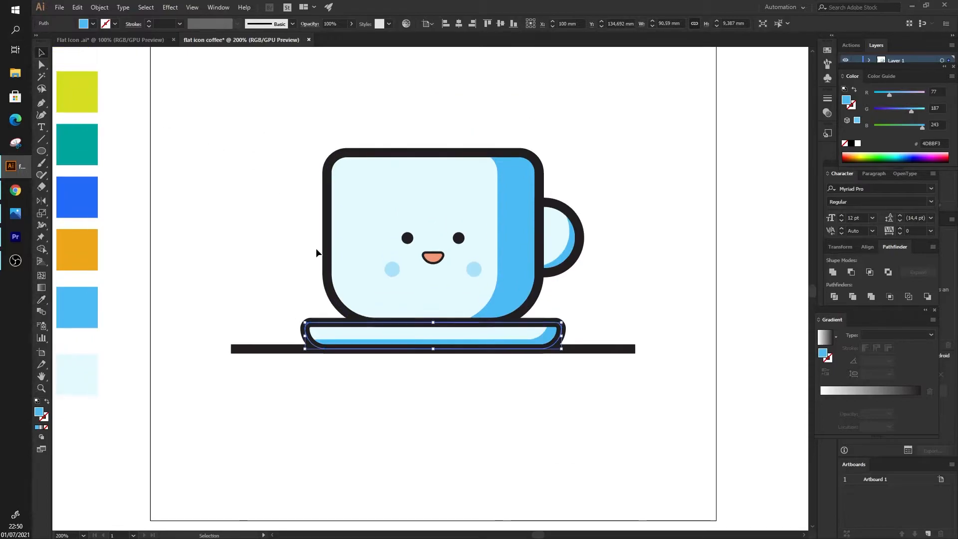
pyautogui.click(276, 347)
pyautogui.click(261, 310)
pyautogui.click(269, 350)
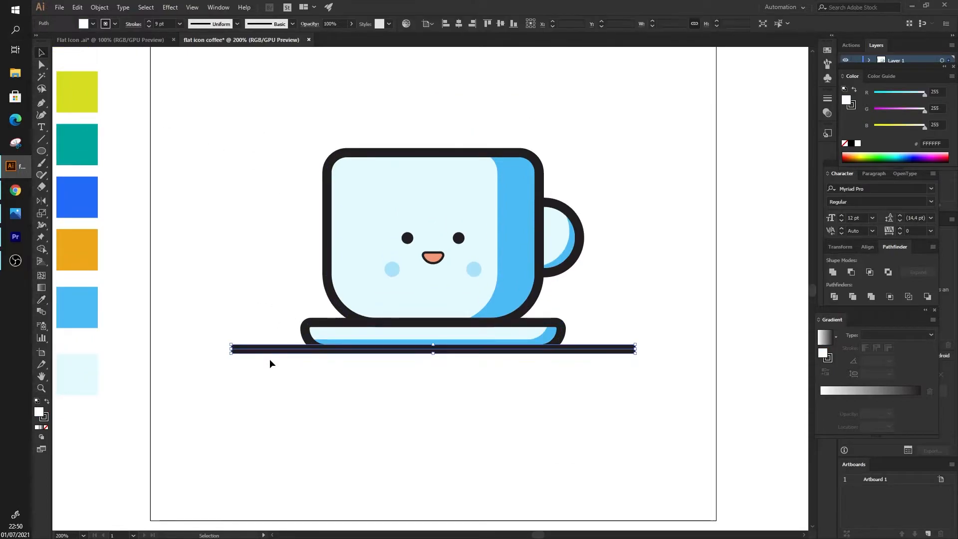
pyautogui.click(129, 25)
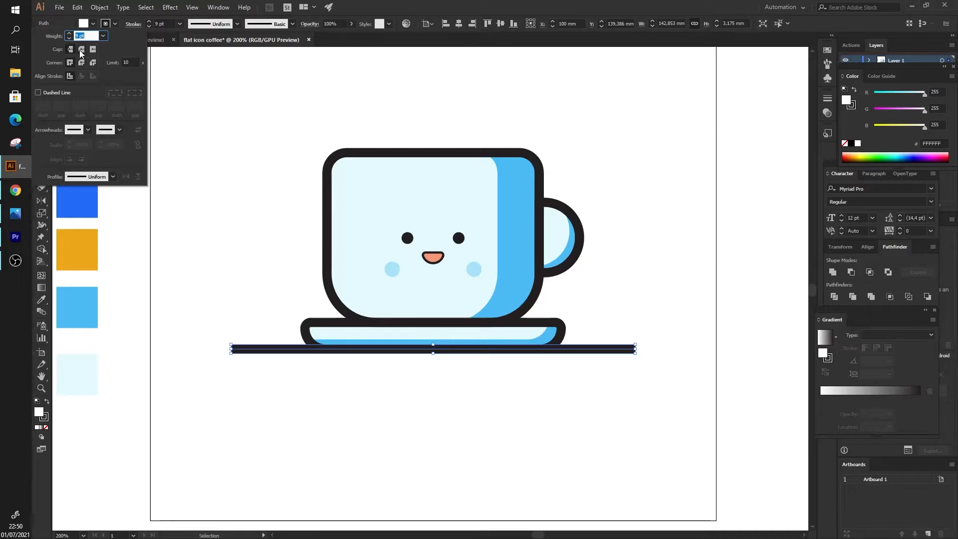
pyautogui.click(81, 49)
# Add six anchor points along the straight left side of the cup outline, three near its upper part and three lower down
pyautogui.click(328, 205)
pyautogui.scroll(1, 329, 202)
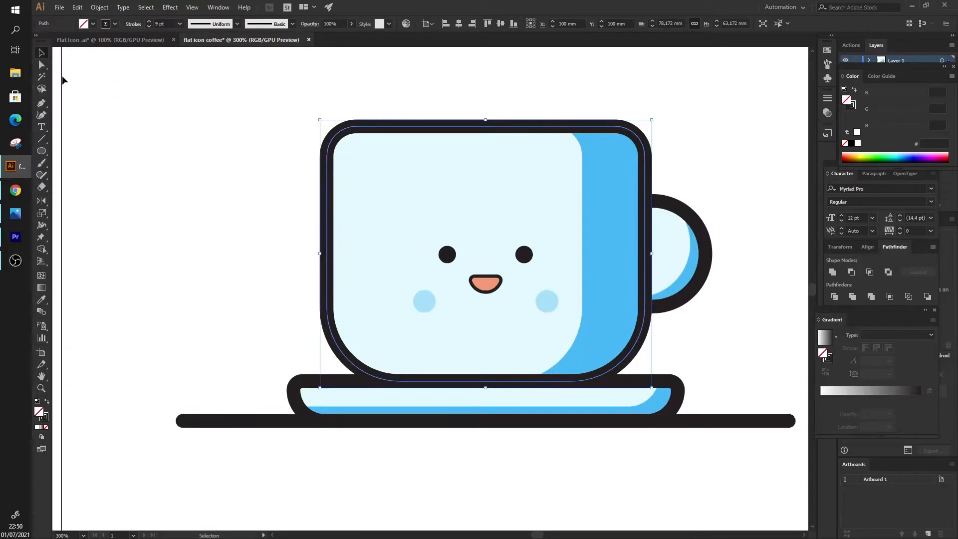
pyautogui.moveTo(44, 106); pyautogui.dragTo(62, 111)
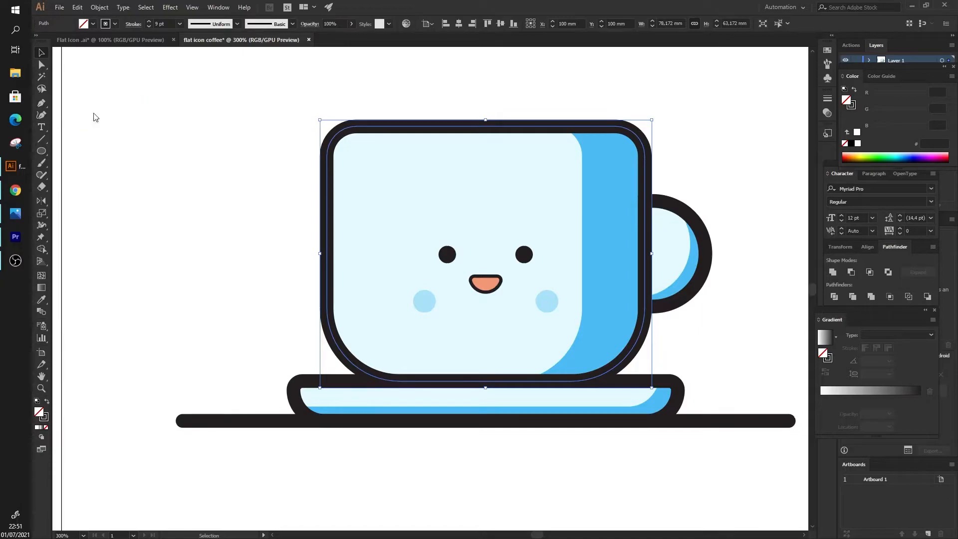
pyautogui.click(327, 182)
pyautogui.click(327, 193)
pyautogui.click(327, 208)
pyautogui.click(326, 261)
pyautogui.click(326, 245)
pyautogui.click(327, 277)
# Delete the middle anchor of each trio of points on the cup outline's left side to open two gaps
pyautogui.press('a')
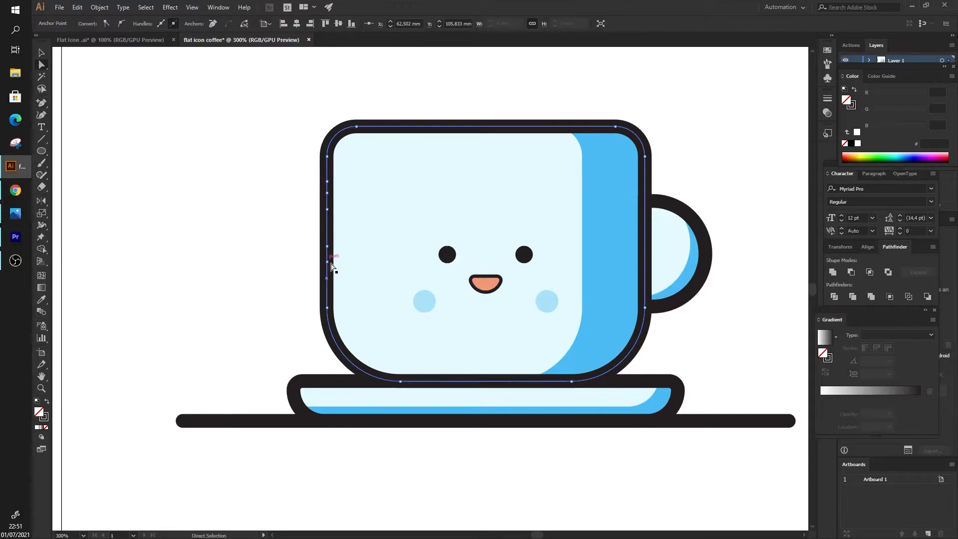
pyautogui.press('Delete')
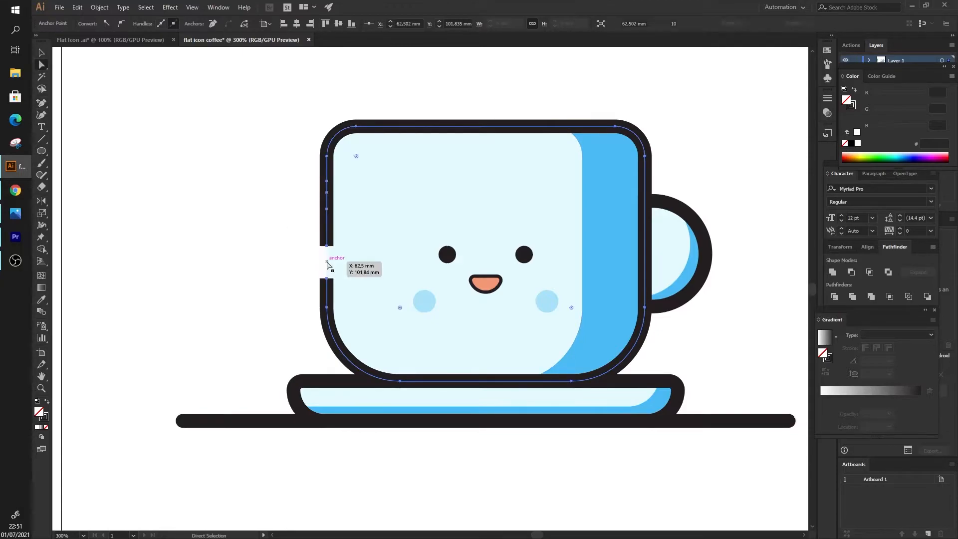
pyautogui.click(326, 193)
pyautogui.press('Delete')
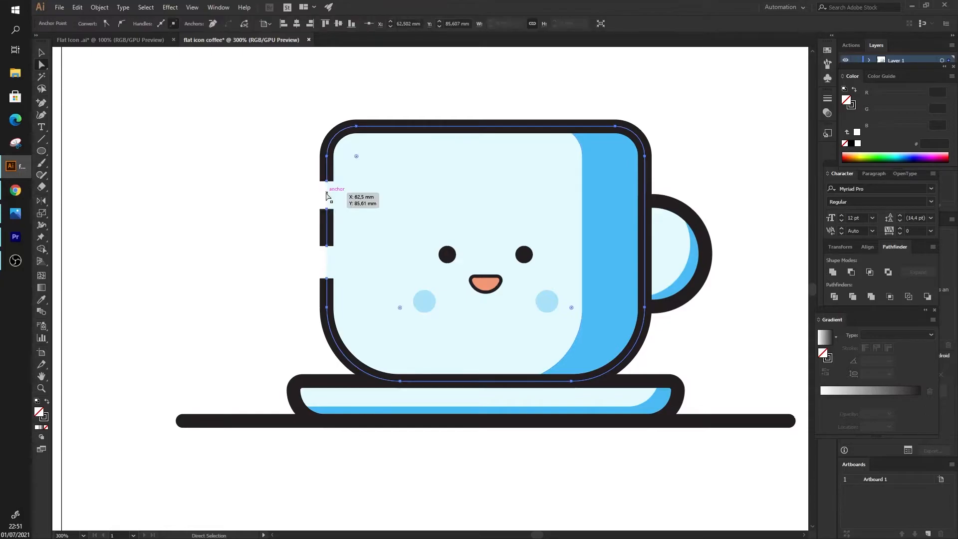
# Give the cup outline's stroke round caps and deselect it
pyautogui.click(42, 53)
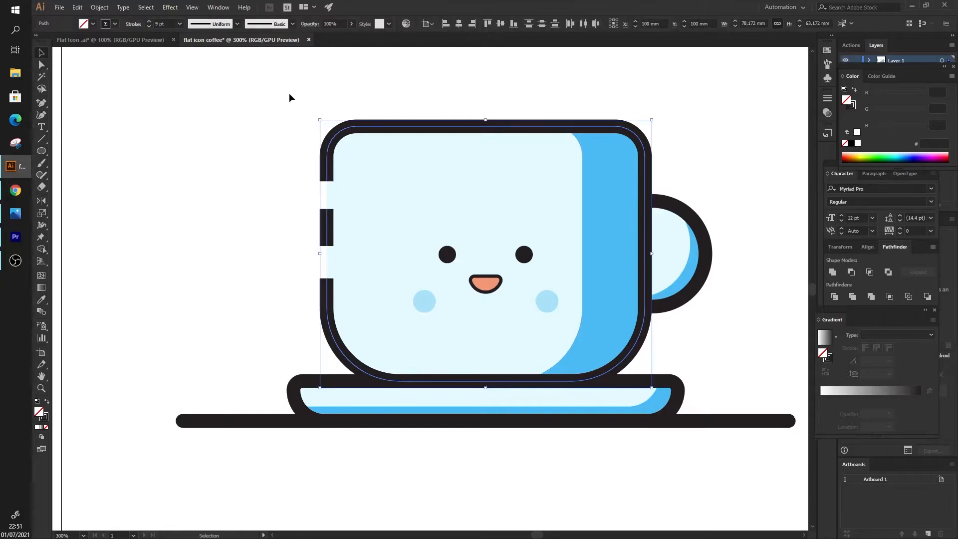
pyautogui.click(132, 24)
pyautogui.click(68, 65)
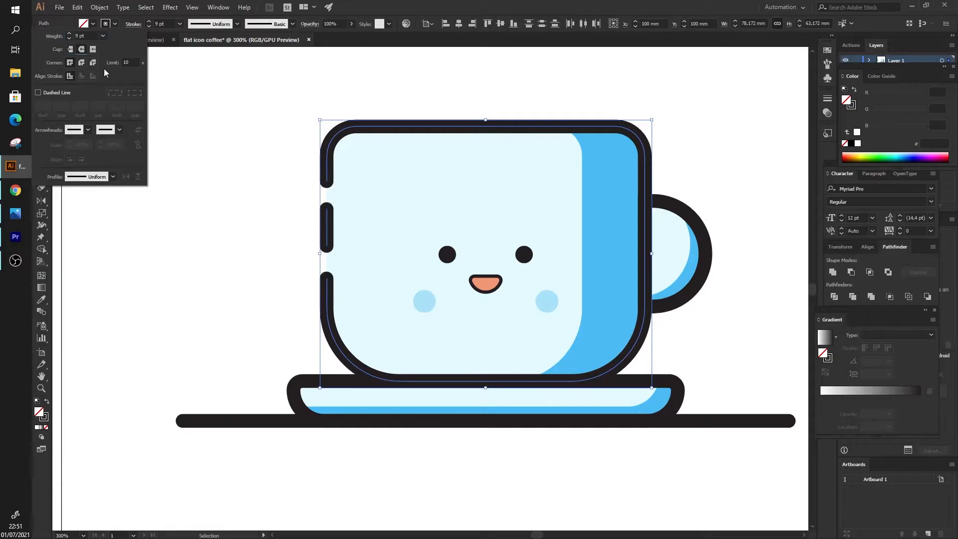
pyautogui.hotkey('ctrl', '-')
pyautogui.click(415, 104)
pyautogui.hotkey('ctrl', '-')
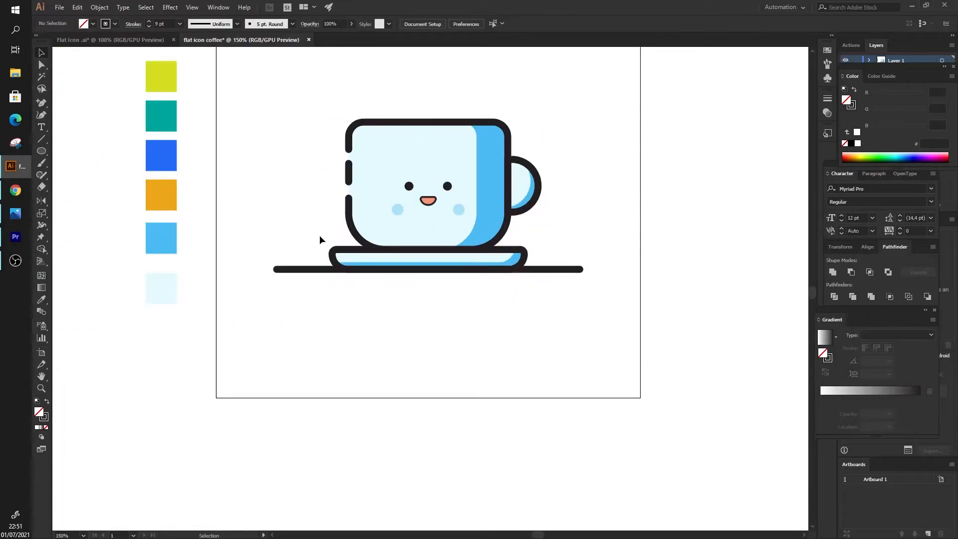
# Add three anchor points near the ground line's left end and delete the middle one to open a gap
pyautogui.click(306, 269)
pyautogui.press('+')
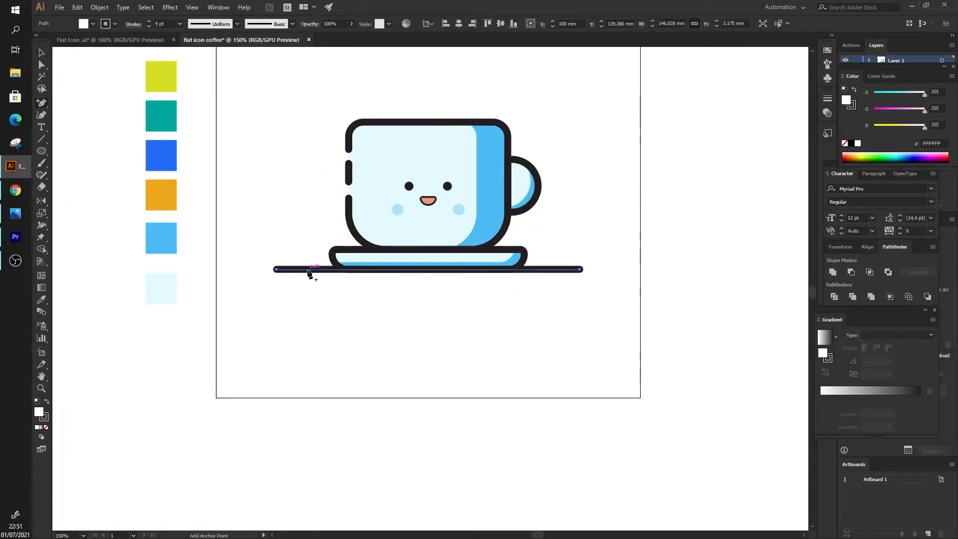
pyautogui.click(307, 270)
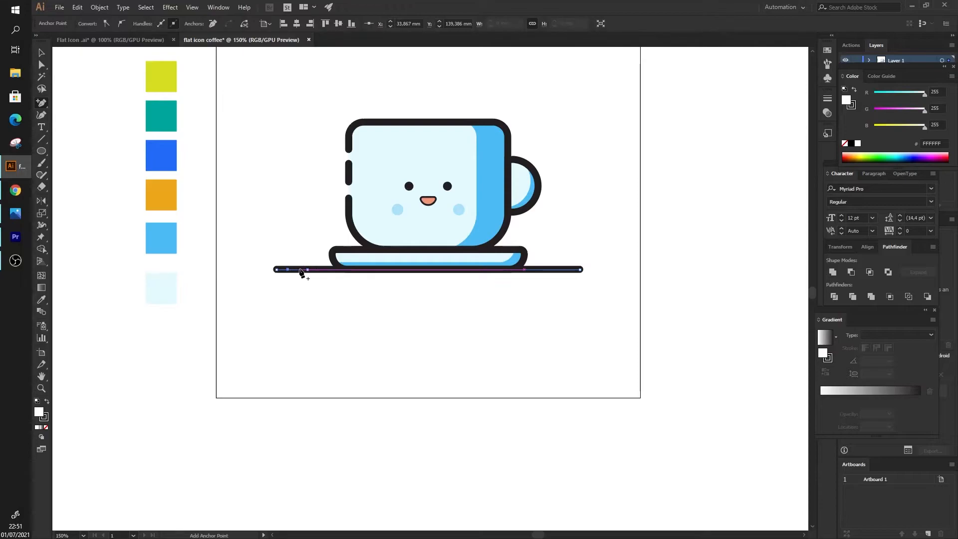
pyautogui.click(42, 65)
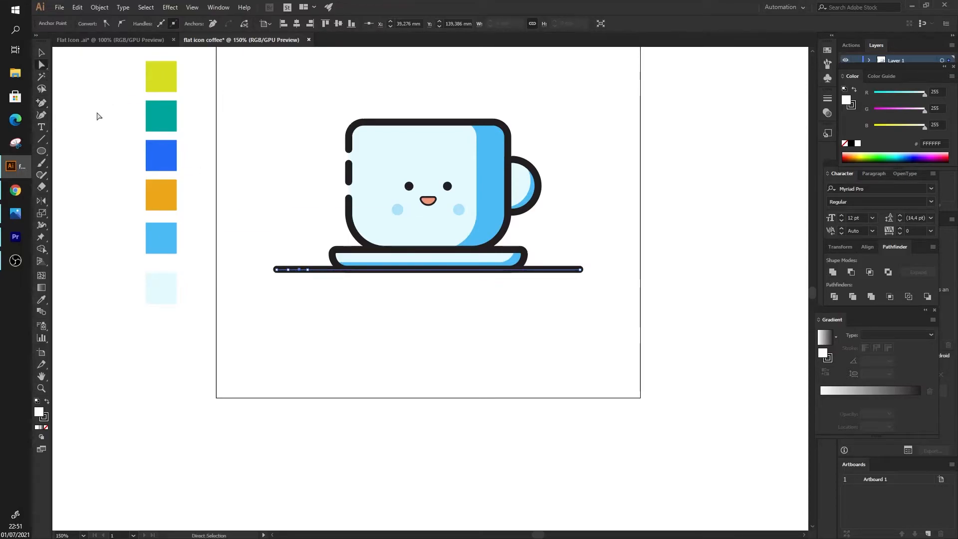
pyautogui.click(300, 272)
pyautogui.press('Delete')
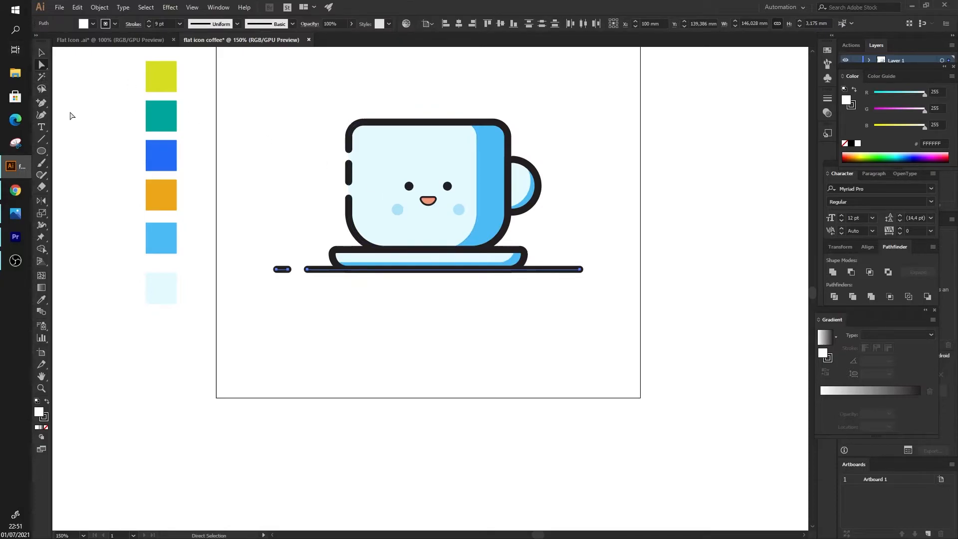
# Cut a matching gap near the ground line's right end by adding three anchor points and deleting the middle one
pyautogui.click(567, 269)
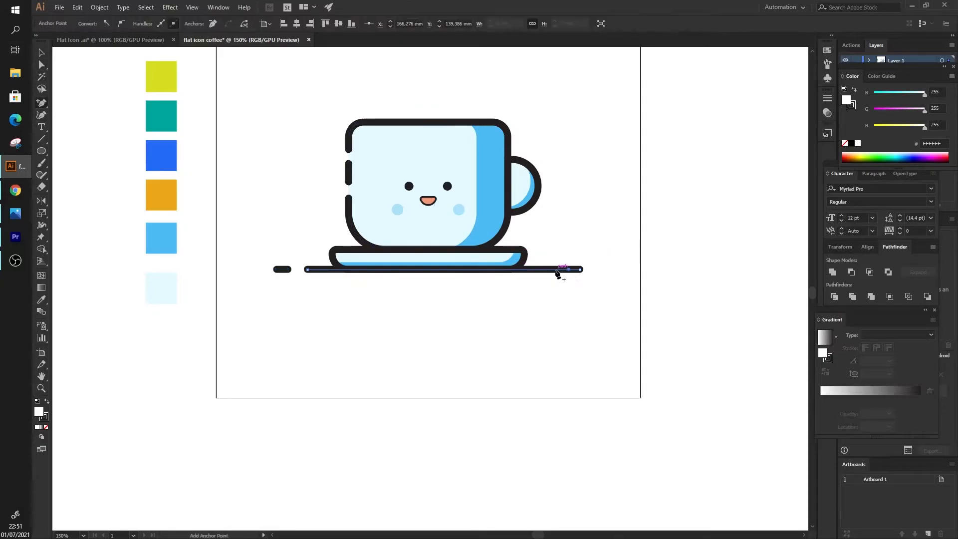
pyautogui.press('a')
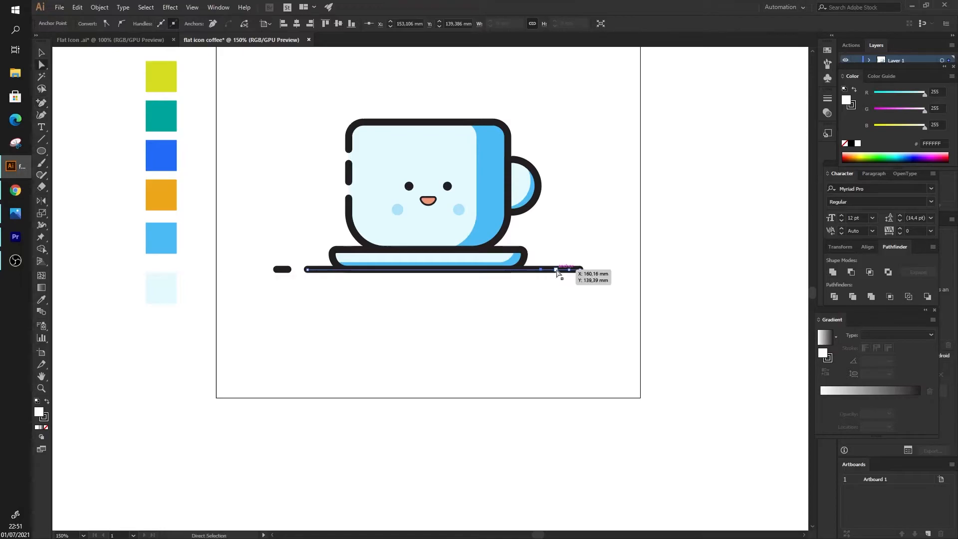
pyautogui.click(556, 269)
pyautogui.press('Delete')
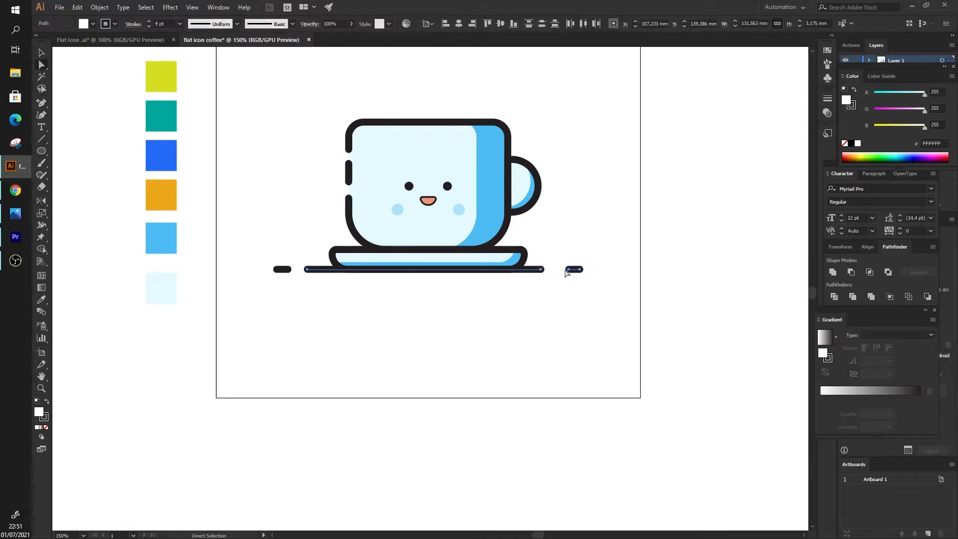
# Narrow both ground line gaps by extending the inner ends of the two short dashes towards the long middle segment
pyautogui.click(569, 270)
pyautogui.moveTo(569, 270); pyautogui.dragTo(549, 270)
pyautogui.moveTo(290, 270); pyautogui.dragTo(297, 270)
pyautogui.click(562, 231)
pyautogui.scroll(-2, 562, 231)
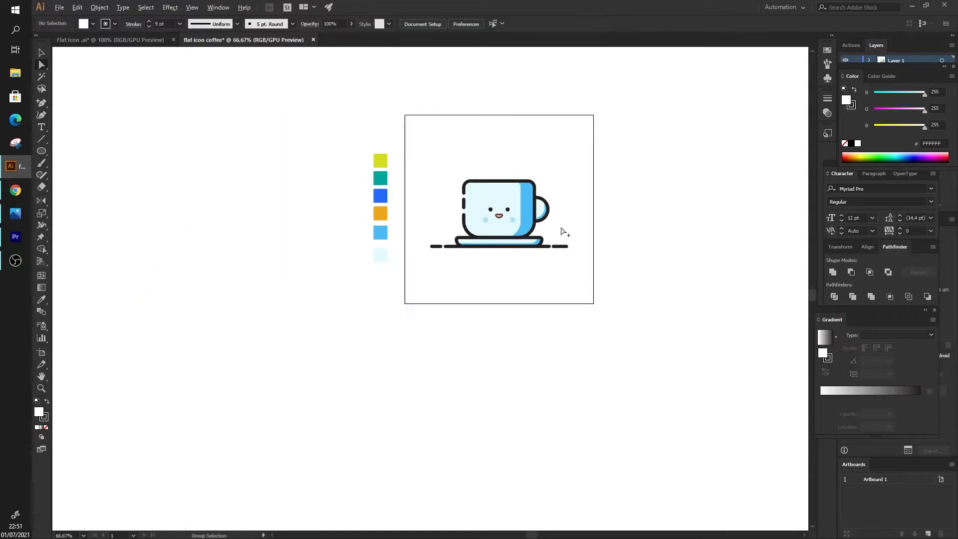
pyautogui.scroll(2, 563, 209)
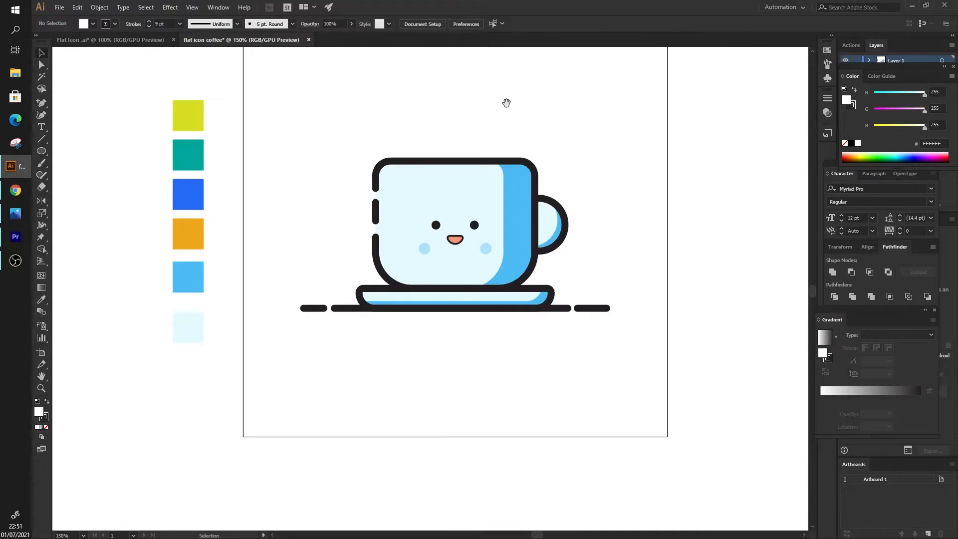
# Enlarge the cup's smiling mouth slightly
pyautogui.moveTo(505, 102); pyautogui.dragTo(501, 120)
pyautogui.scroll(1, 484, 211)
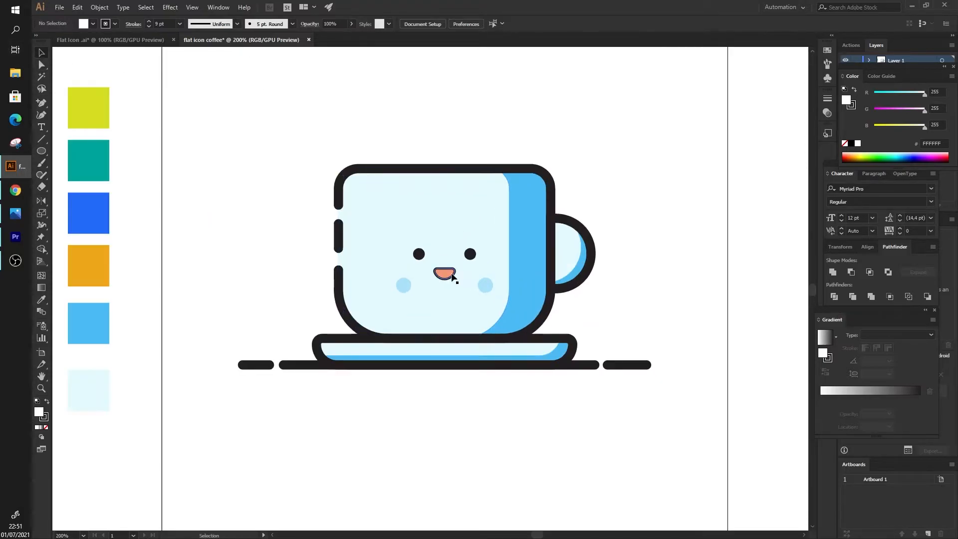
pyautogui.scroll(2, 455, 270)
pyautogui.moveTo(458, 264); pyautogui.dragTo(462, 261)
pyautogui.scroll(-2, 467, 251)
pyautogui.click(530, 143)
pyautogui.scroll(-3, 529, 126)
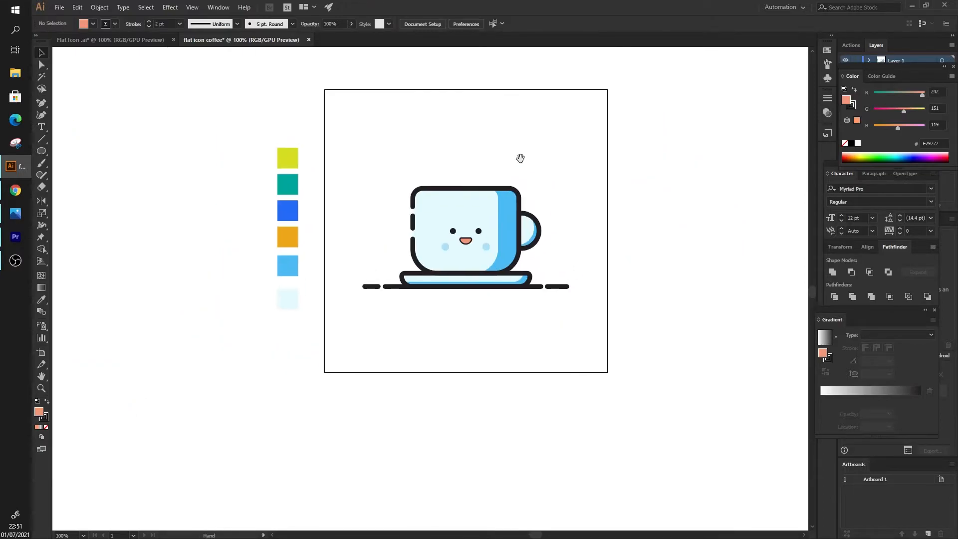
pyautogui.moveTo(521, 135); pyautogui.dragTo(510, 165)
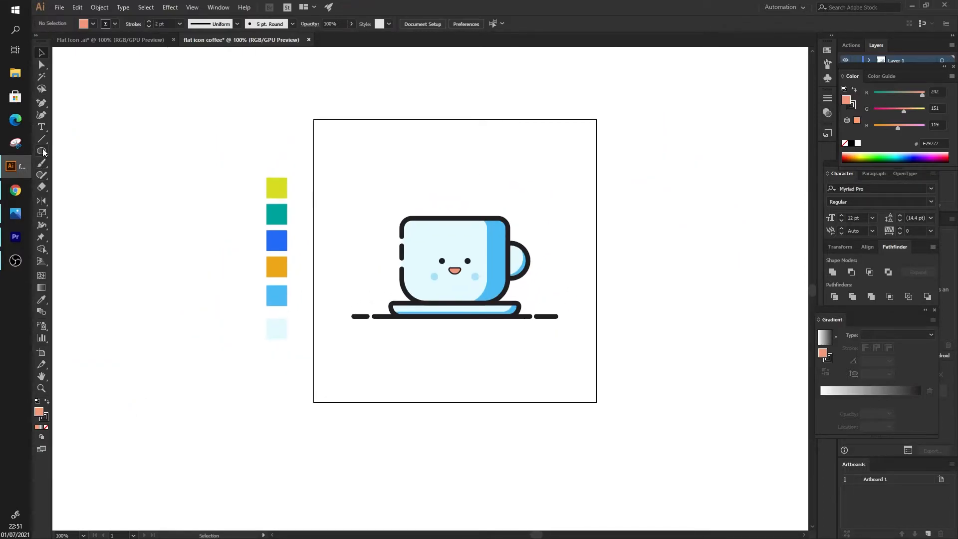
# Draw a coral circle about 4.7 mm wide above and left of the cup, and remove its stroke
pyautogui.scroll(1, 417, 197)
pyautogui.scroll(1, 468, 230)
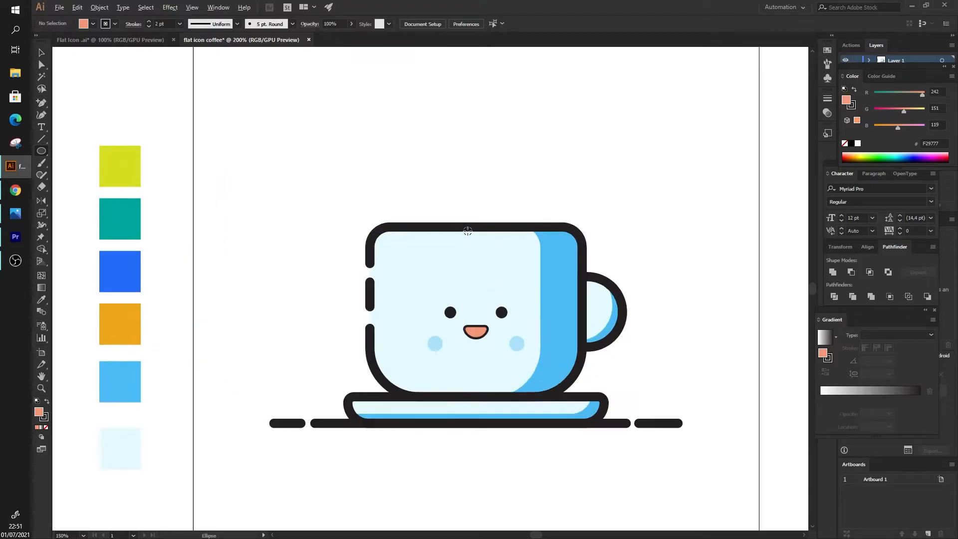
pyautogui.moveTo(323, 210); pyautogui.dragTo(339, 225)
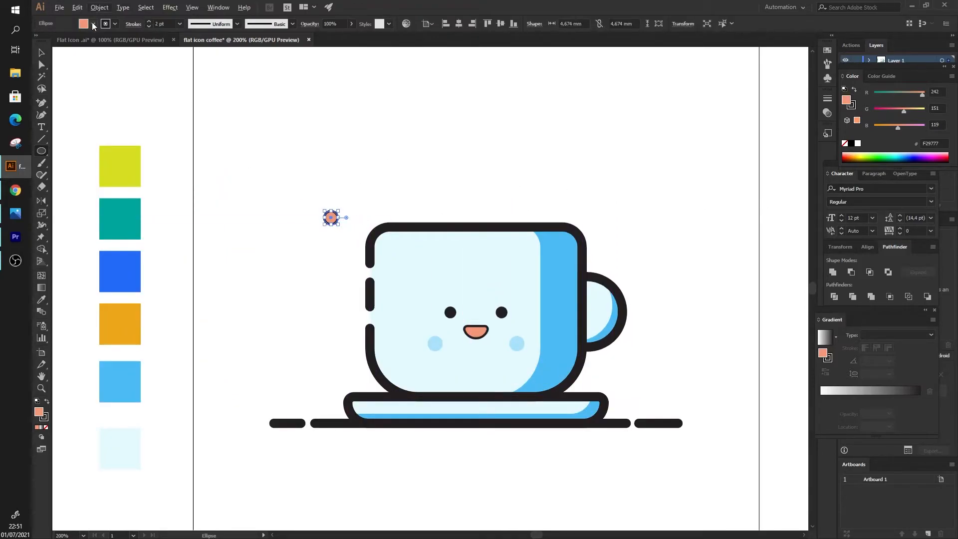
pyautogui.click(93, 24)
pyautogui.click(39, 41)
pyautogui.click(41, 52)
# Shrink the coral circle to about 2.8 mm and move it down and to the left, beside the cup's upper corner
pyautogui.scroll(2, 331, 287)
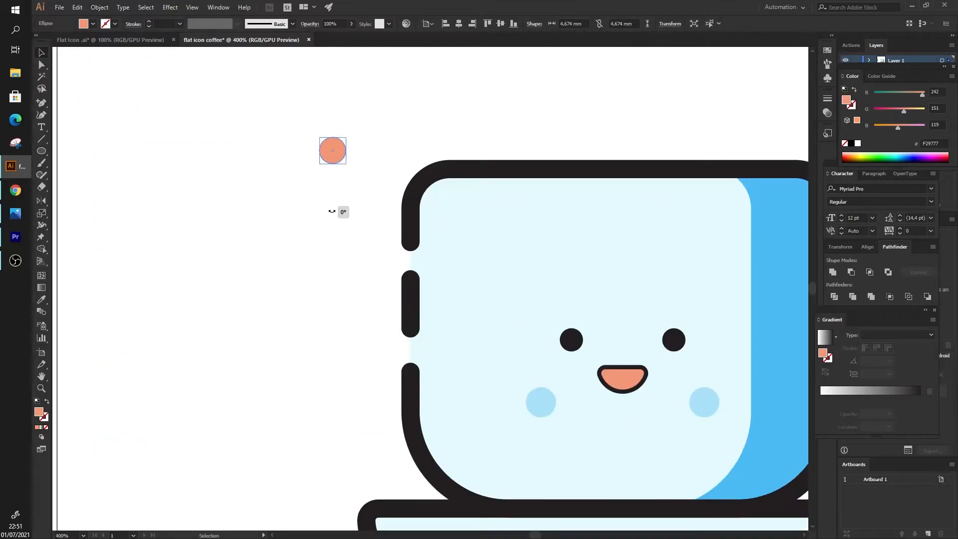
pyautogui.moveTo(339, 160); pyautogui.dragTo(328, 192)
pyautogui.moveTo(391, 160); pyautogui.dragTo(351, 220)
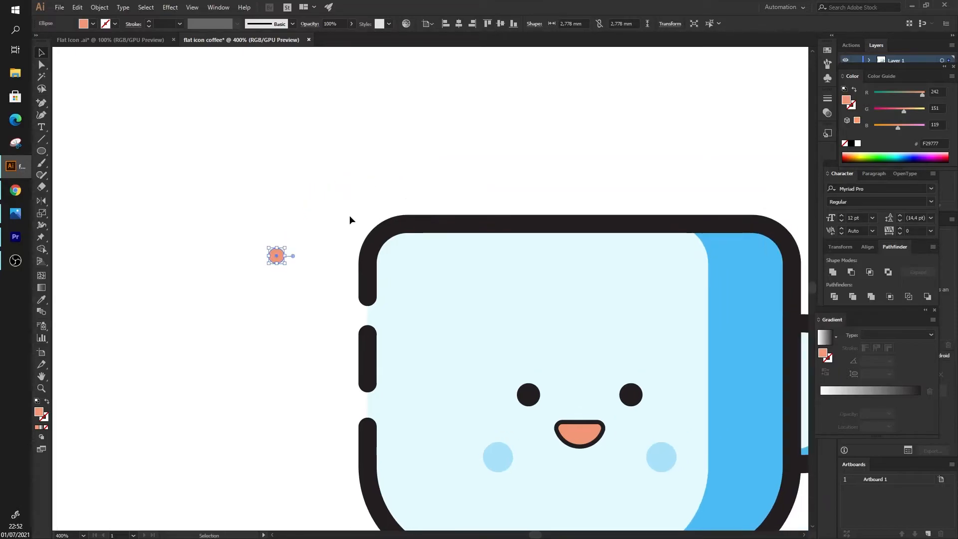
pyautogui.click(358, 189)
# Draw a second circle about 4.1 mm wide above the coral dot, with a 2 pt black stroke and no fill
pyautogui.moveTo(302, 163); pyautogui.dragTo(324, 184)
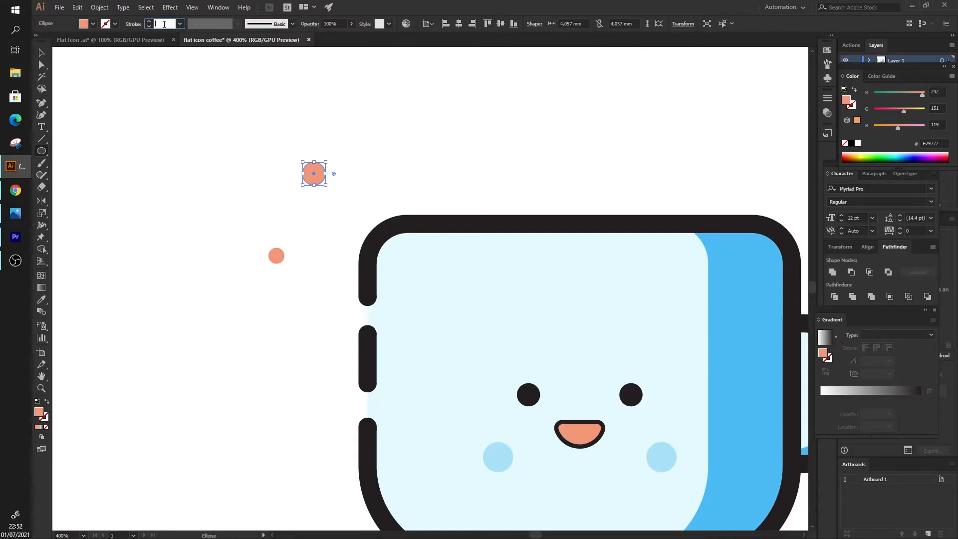
pyautogui.write('0,5')
pyautogui.press('Return')
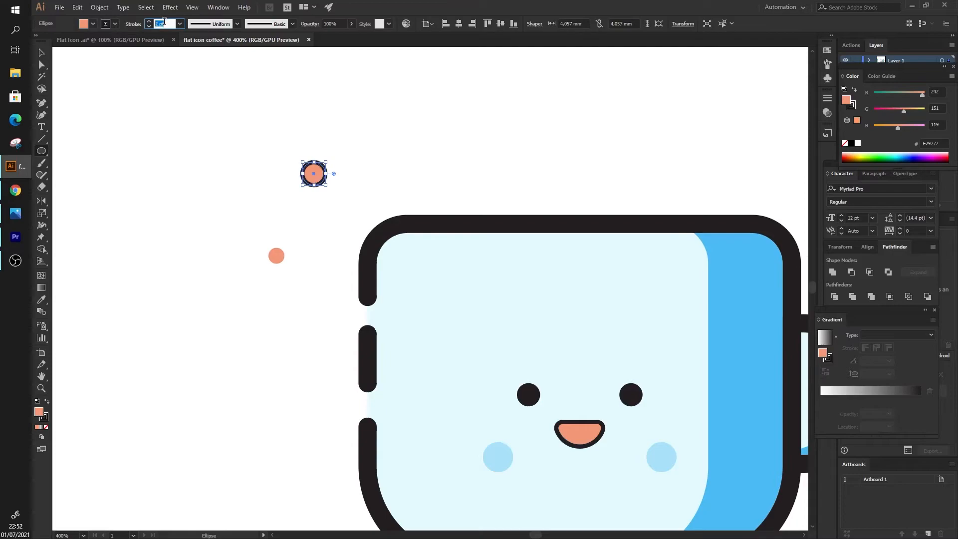
pyautogui.click(92, 24)
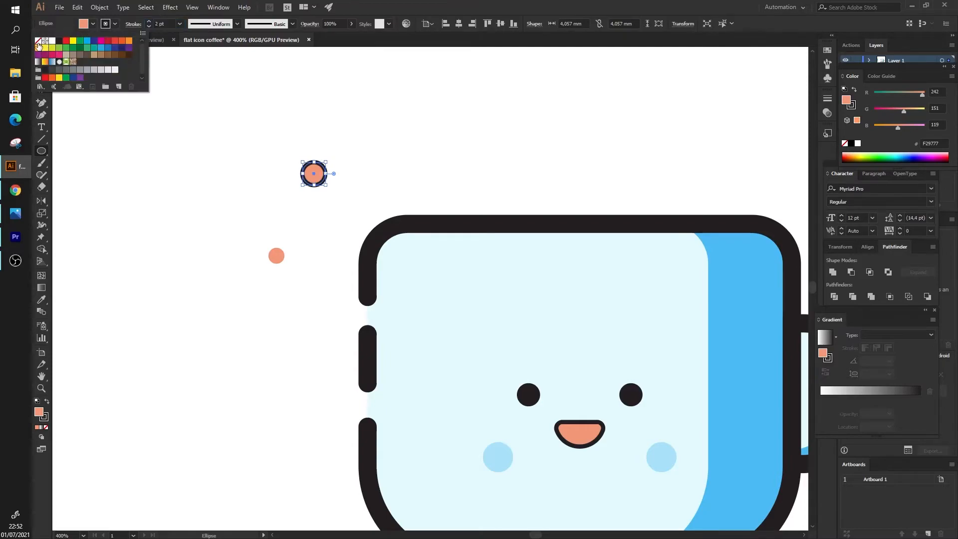
pyautogui.click(40, 42)
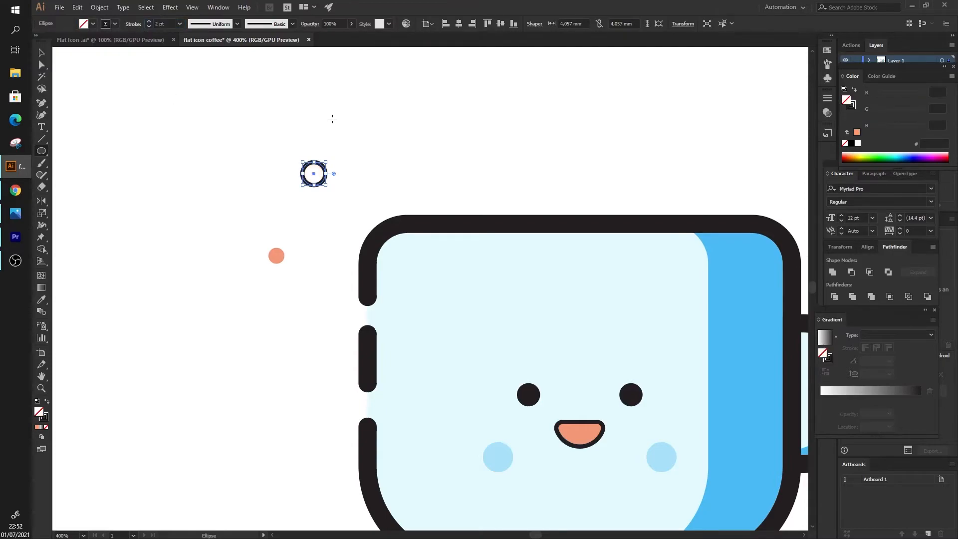
# Duplicate the ring up and to the right, and resize the pair so the upper ring is larger than the lower one
pyautogui.click(369, 173)
pyautogui.moveTo(322, 171); pyautogui.dragTo(414, 182)
pyautogui.click(423, 160)
pyautogui.moveTo(407, 180); pyautogui.dragTo(405, 125)
pyautogui.click(298, 254)
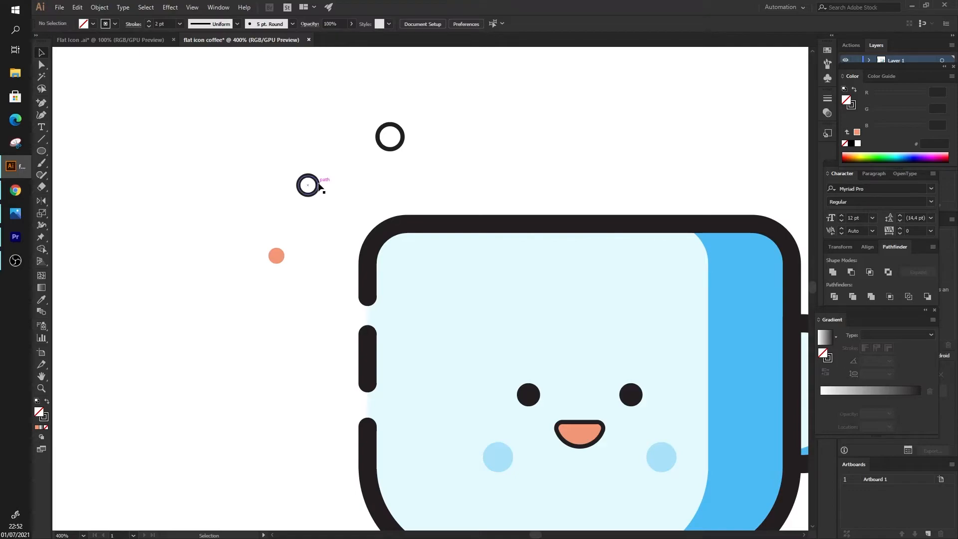
# Draw a vertical line about 2.5 mm tall above and left of the rings with the Pen tool, and give it round caps
pyautogui.moveTo(42, 103); pyautogui.dragTo(147, 102)
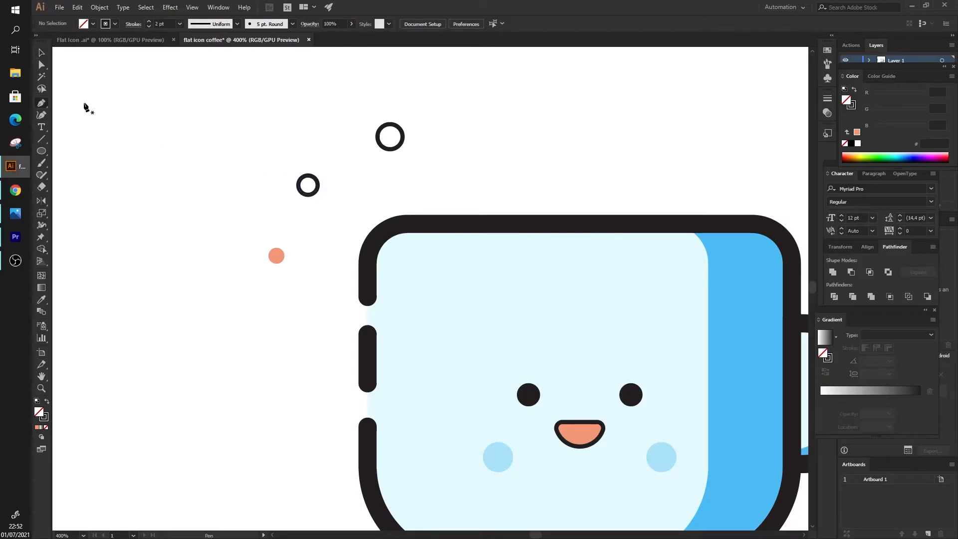
pyautogui.keyDown('shift'); pyautogui.click(273, 120); pyautogui.keyUp('shift')
pyautogui.keyDown('shift'); pyautogui.click(273, 134); pyautogui.keyUp('shift')
pyautogui.click(42, 53)
pyautogui.moveTo(259, 106); pyautogui.dragTo(289, 139)
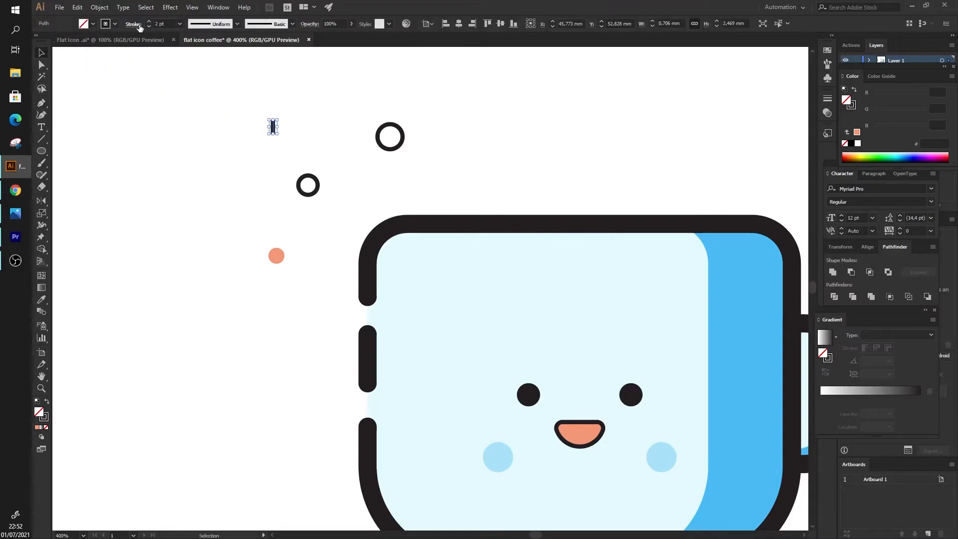
pyautogui.scroll(2, 264, 122)
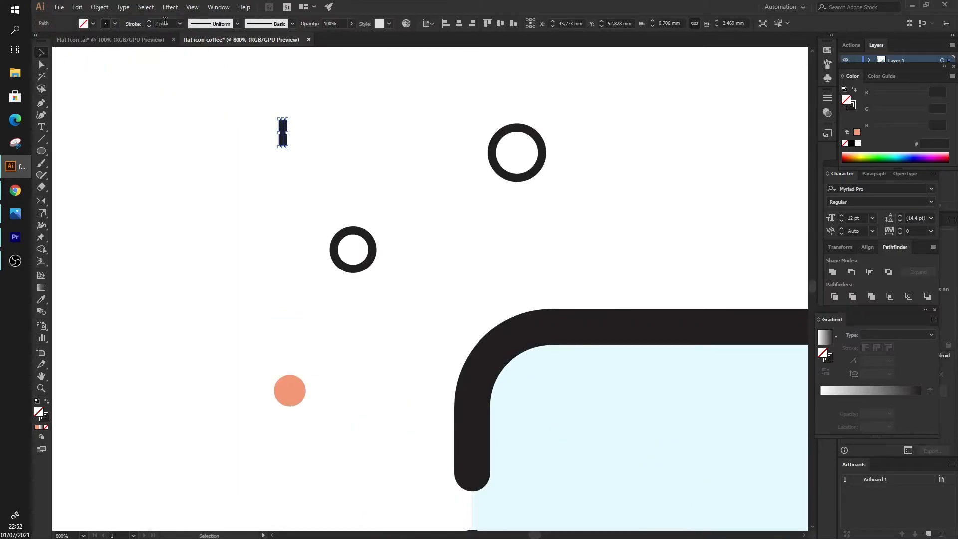
pyautogui.click(136, 25)
pyautogui.click(83, 48)
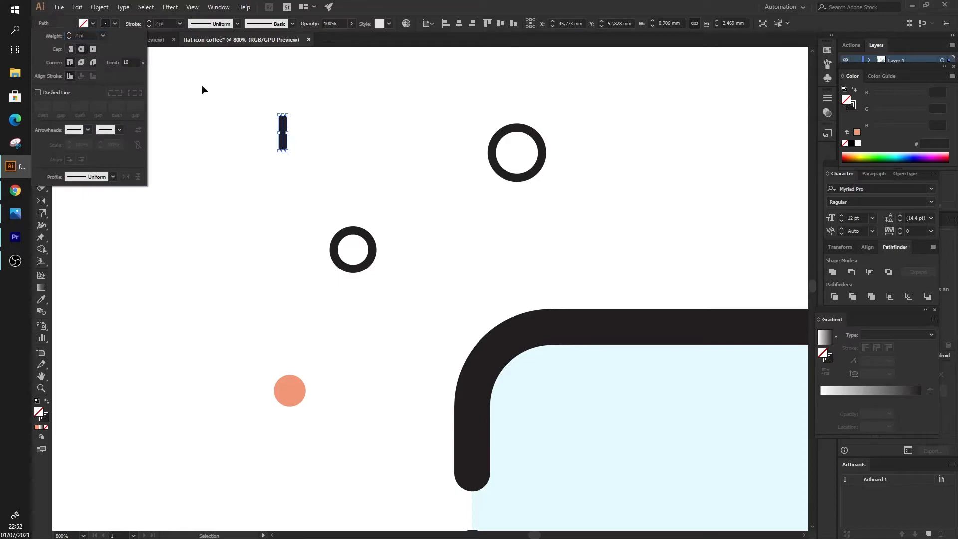
# Duplicate the short line as a horizontal one, center the two on each other to form a plus sign, and group them
pyautogui.scroll(1, 283, 131)
pyautogui.moveTo(284, 129); pyautogui.dragTo(353, 137)
pyautogui.moveTo(257, 96); pyautogui.dragTo(340, 146)
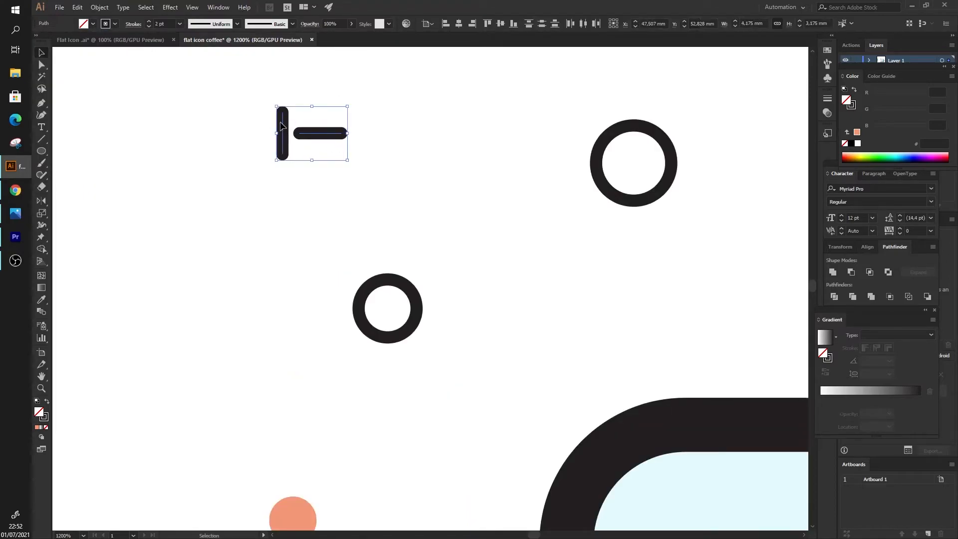
pyautogui.click(459, 24)
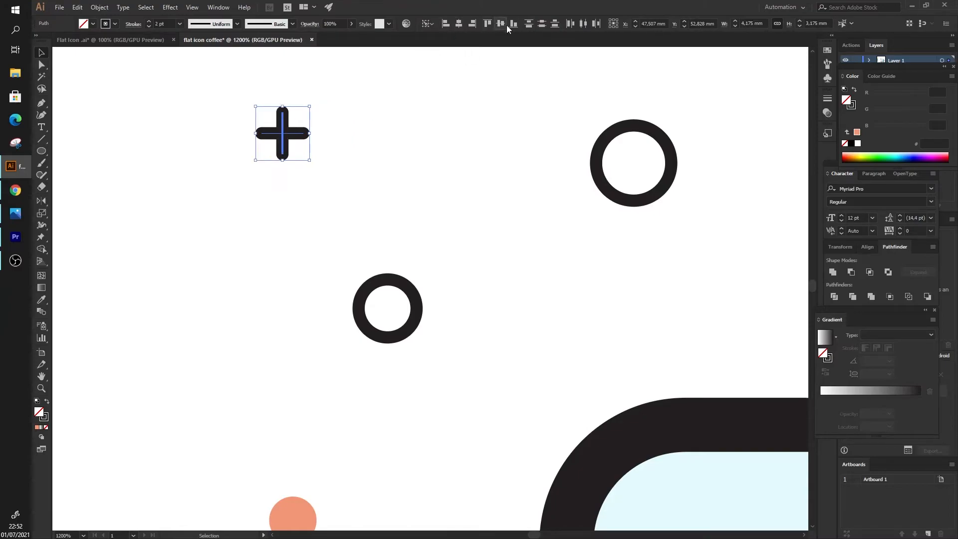
pyautogui.hotkey('ctrl', 'g')
pyautogui.press('v')
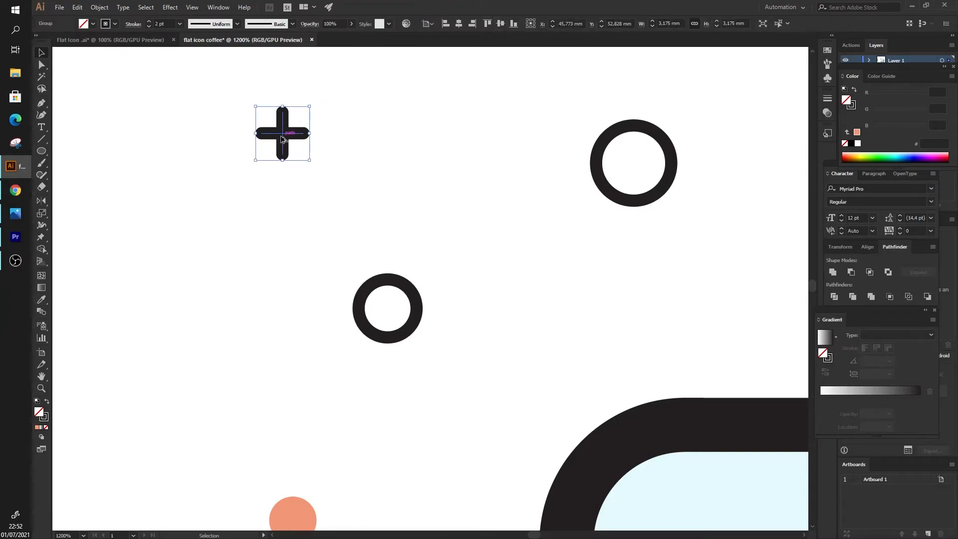
# Move the plus sign between the two rings, just above the cup's upper-left corner
pyautogui.hotkey('ctrl', '-')
pyautogui.hotkey('ctrl', '-')
pyautogui.moveTo(280, 130); pyautogui.dragTo(406, 220)
pyautogui.scroll(-1, 396, 209)
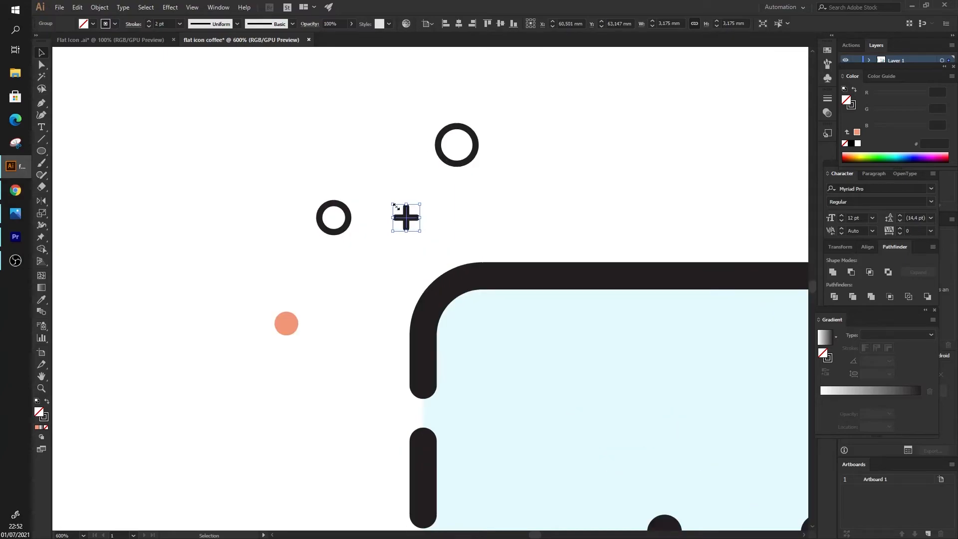
# Expand the strokes of the plus sign, the larger ring and the smaller ring into filled shapes
pyautogui.click(99, 7)
pyautogui.click(121, 113)
pyautogui.click(527, 217)
pyautogui.click(468, 216)
pyautogui.scroll(-1, 412, 207)
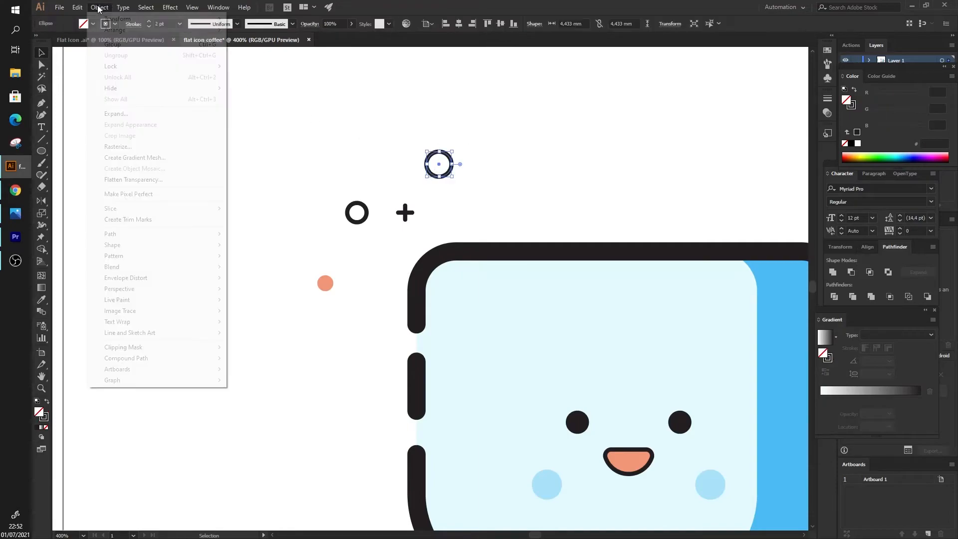
pyautogui.click(99, 7)
pyautogui.click(121, 113)
pyautogui.click(527, 218)
pyautogui.click(349, 212)
pyautogui.click(99, 7)
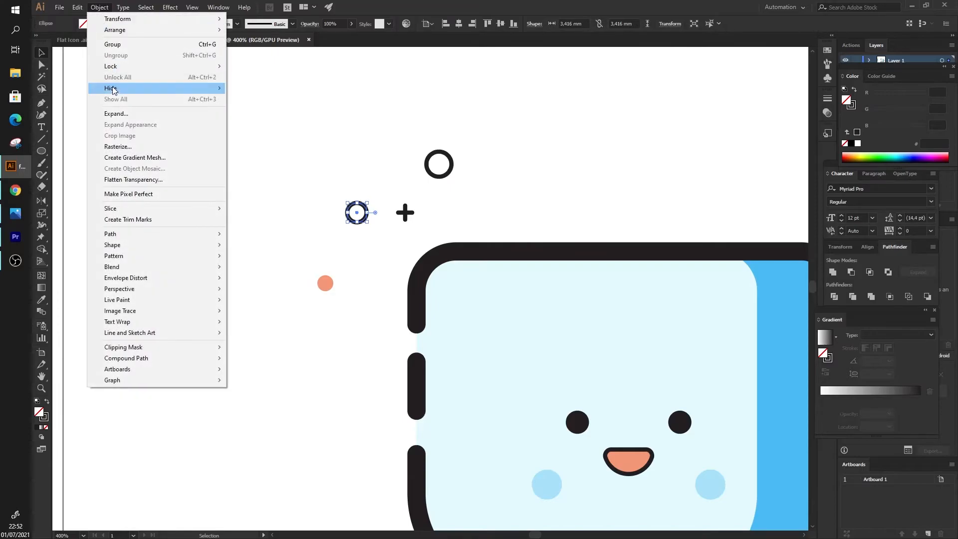
pyautogui.click(121, 114)
pyautogui.click(537, 215)
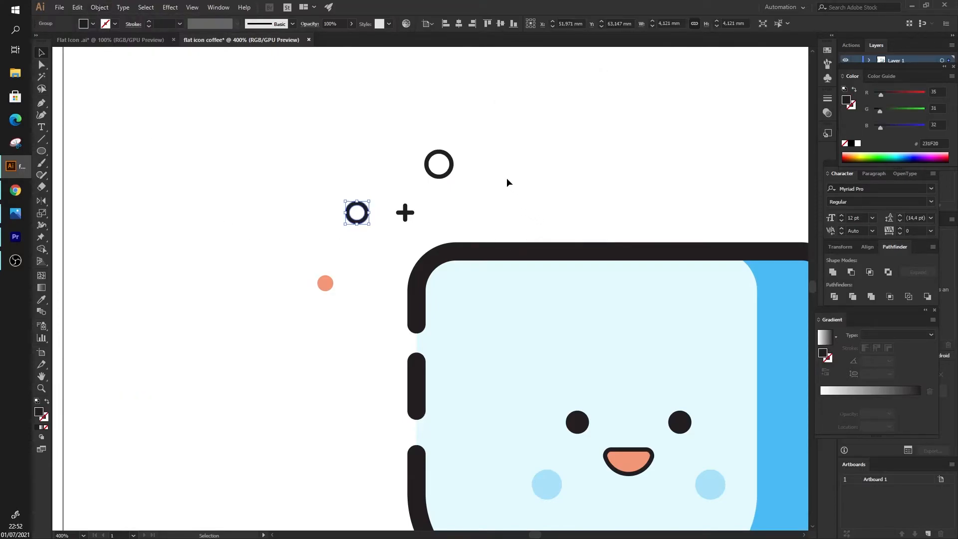
# Duplicate the plus sign below the coral dot, and slightly adjust the positions of the dot and the upper ring
pyautogui.click(405, 213)
pyautogui.hotkey('ctrl', '-')
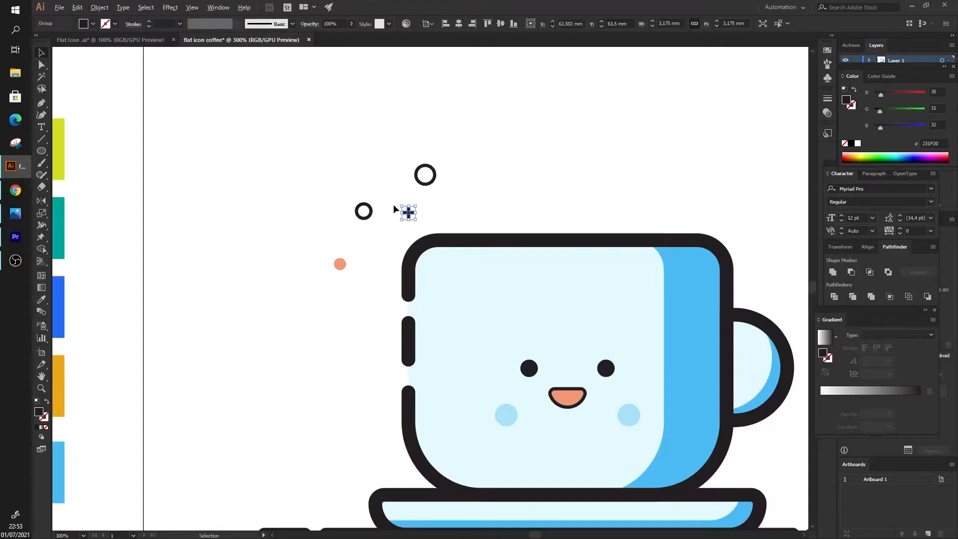
pyautogui.moveTo(341, 265); pyautogui.dragTo(357, 277)
pyautogui.moveTo(385, 241); pyautogui.dragTo(346, 248)
pyautogui.scroll(-1, 379, 202)
pyautogui.scroll(1, 370, 251)
pyautogui.click(369, 252)
pyautogui.moveTo(407, 202); pyautogui.dragTo(375, 277)
pyautogui.moveTo(401, 181); pyautogui.dragTo(419, 226)
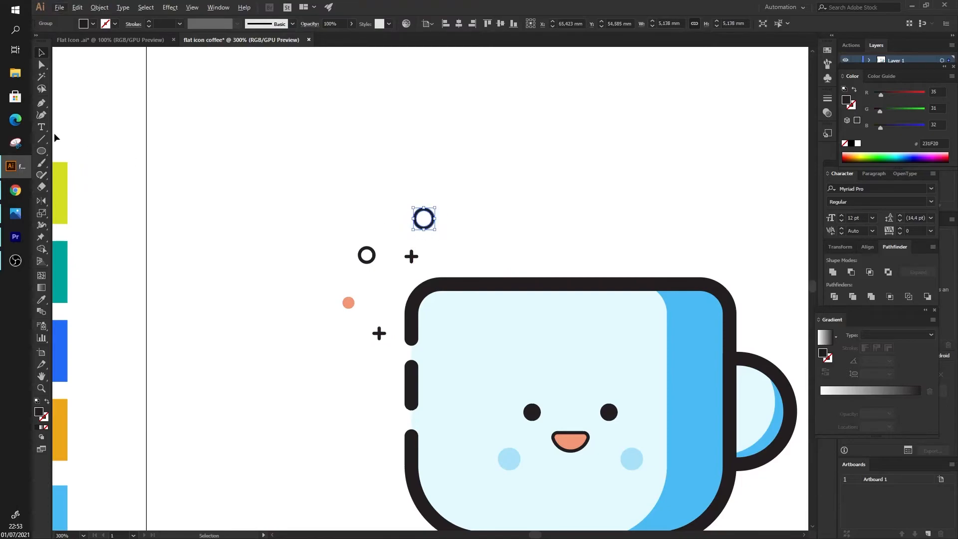
# Draw a short vertical line about 1.8 mm long above the smaller ring with the Pen tool
pyautogui.click(41, 104)
pyautogui.click(367, 168)
pyautogui.click(367, 190)
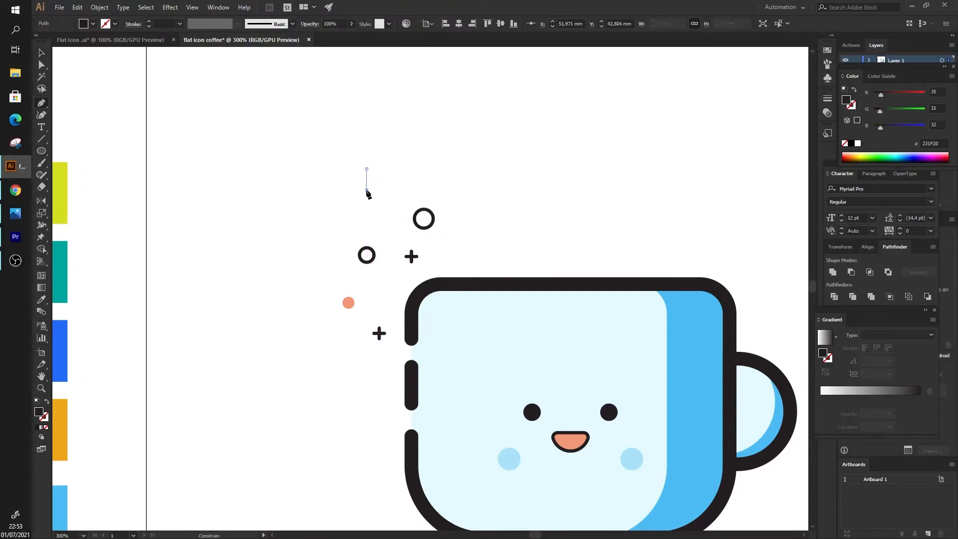
pyautogui.hotkey('ctrl', '+')
pyautogui.hotkey('ctrl', '+')
pyautogui.hotkey('ctrl', 'z')
pyautogui.click(369, 174)
pyautogui.press('v')
# Give the short line a 2 pt stroke with round caps
pyautogui.moveTo(297, 102); pyautogui.dragTo(372, 181)
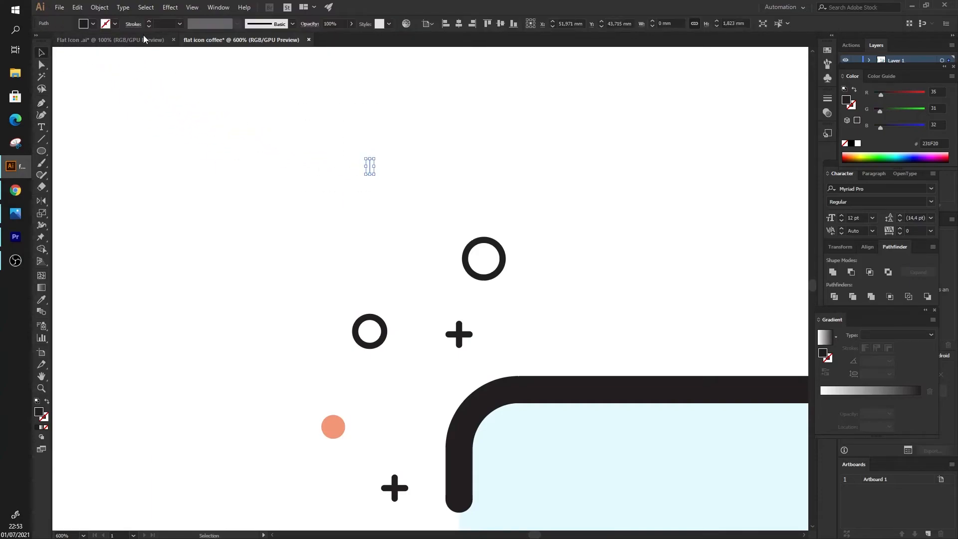
pyautogui.write('2')
pyautogui.press('Return')
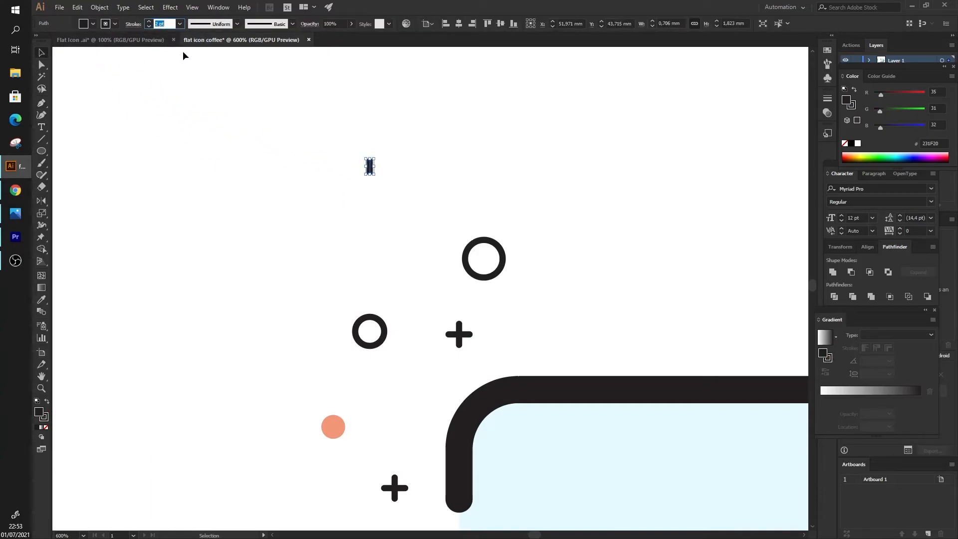
pyautogui.click(115, 23)
pyautogui.click(169, 29)
pyautogui.click(134, 24)
pyautogui.click(81, 50)
# Duplicate the short line straight below itself, leaving a gap, and group the two lines
pyautogui.scroll(2, 364, 163)
pyautogui.moveTo(365, 164); pyautogui.dragTo(364, 257)
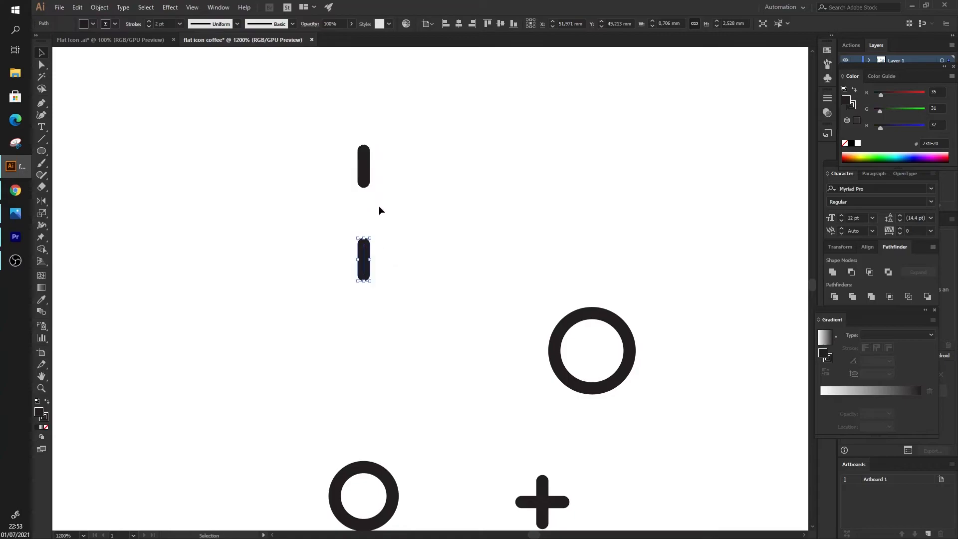
pyautogui.moveTo(334, 139); pyautogui.dragTo(386, 228)
pyautogui.moveTo(365, 173); pyautogui.dragTo(421, 179)
pyautogui.hotkey('ctrl', 'g')
# Make three more copies of the line pair, two on opposite 45-degree diagonals and one horizontal
pyautogui.moveTo(341, 134); pyautogui.dragTo(385, 273)
pyautogui.click(421, 159)
pyautogui.moveTo(432, 140); pyautogui.dragTo(475, 168)
pyautogui.scroll(-1, 475, 170)
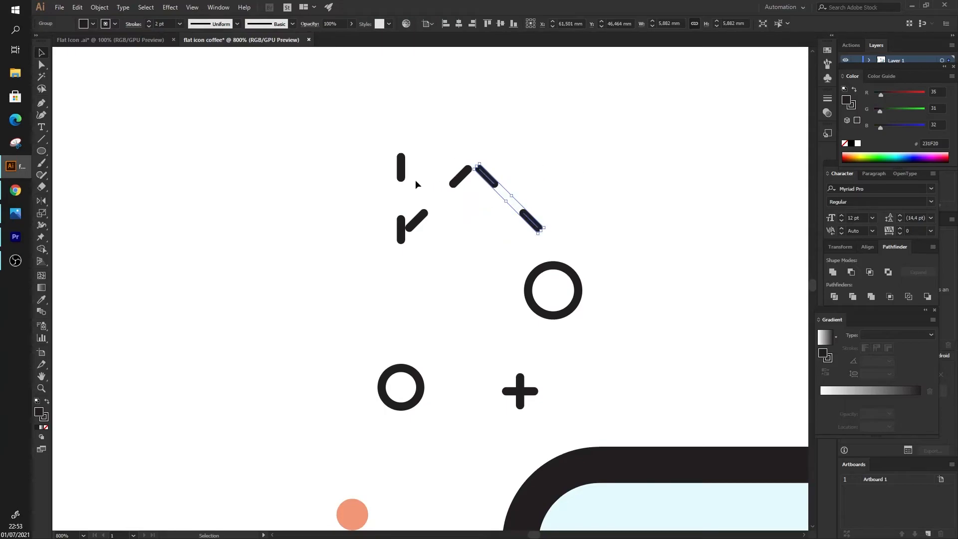
pyautogui.moveTo(401, 170); pyautogui.dragTo(468, 193)
# Center all four line pairs on each other to form an eight-ray starburst, and group them
pyautogui.moveTo(378, 134); pyautogui.dragTo(542, 228)
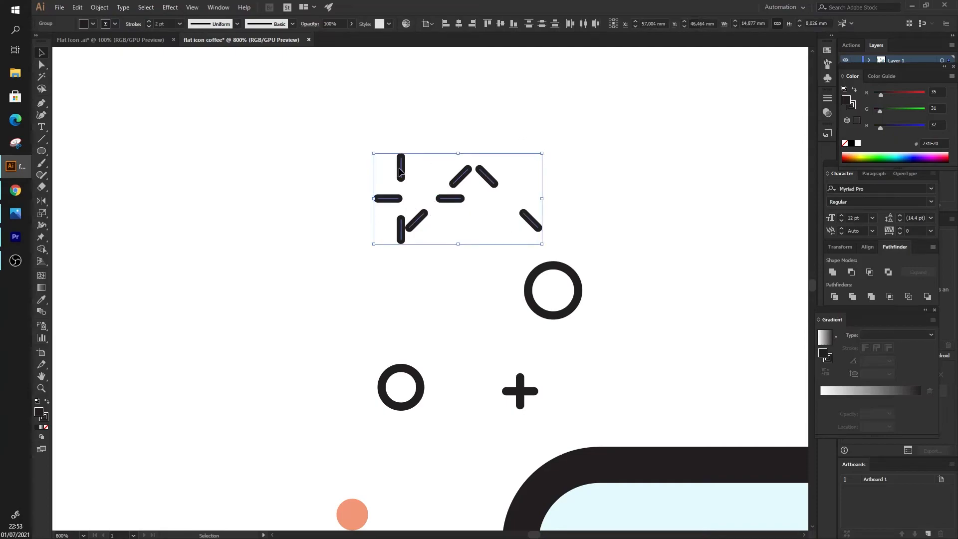
pyautogui.click(458, 24)
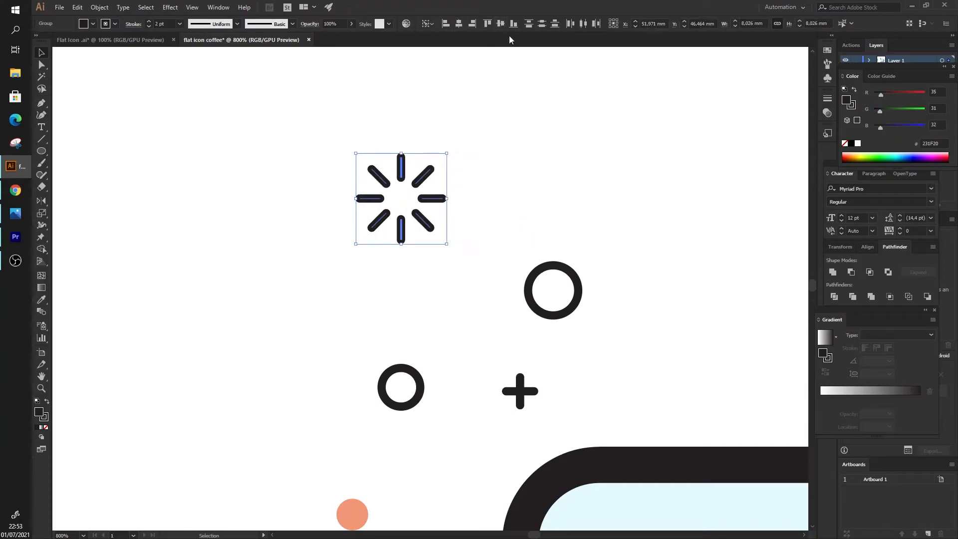
pyautogui.scroll(-2, 444, 169)
pyautogui.hotkey('ctrl', 'g')
# Shrink the starburst to about 6 mm beside the larger ring, and set its stroke weight to 1.5 pt
pyautogui.moveTo(447, 162); pyautogui.dragTo(448, 211)
pyautogui.click(180, 24)
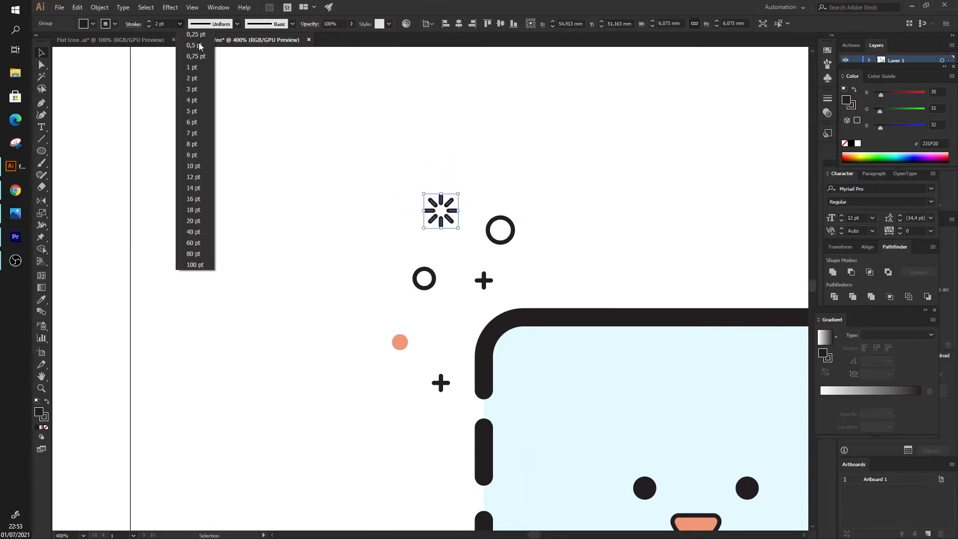
pyautogui.scroll(-2, 399, 195)
pyautogui.click(466, 185)
pyautogui.moveTo(423, 199); pyautogui.dragTo(419, 206)
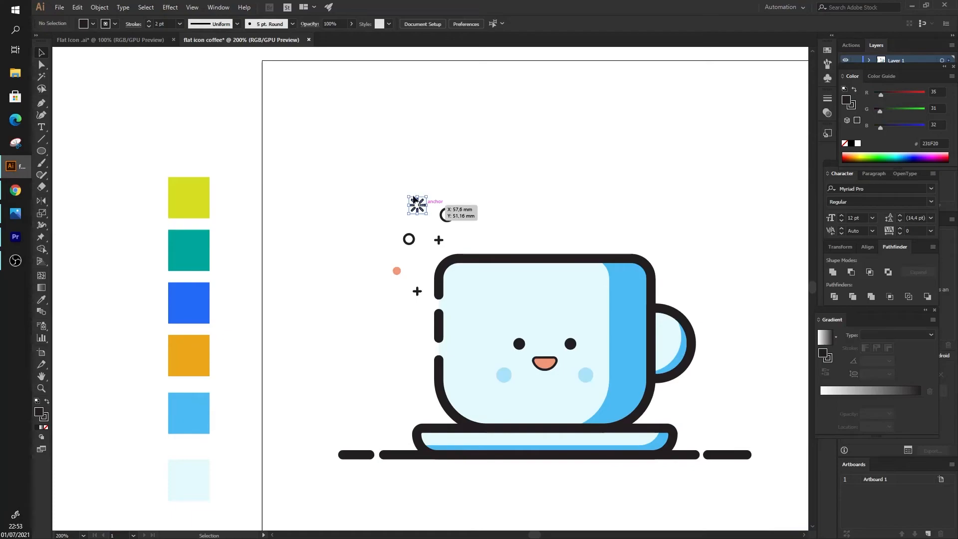
pyautogui.click(180, 24)
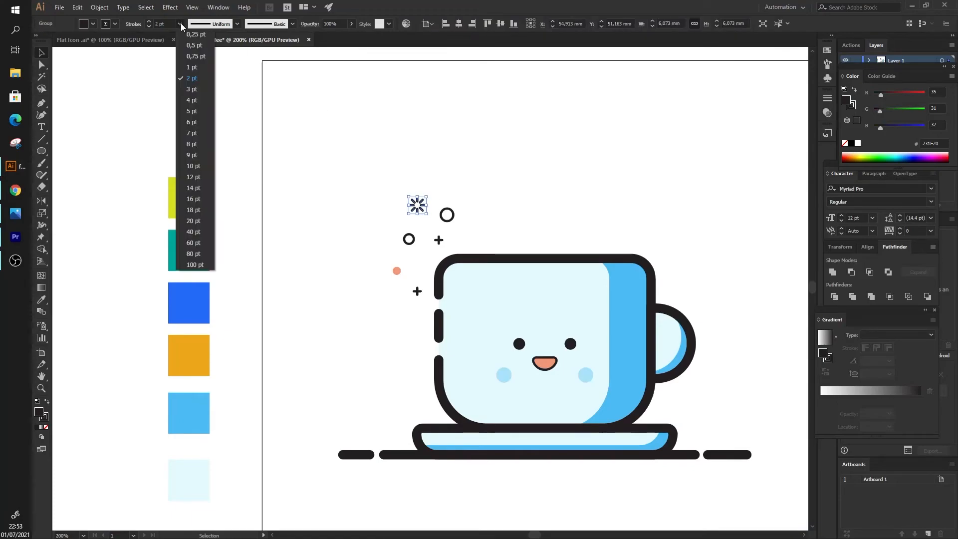
pyautogui.click(192, 67)
pyautogui.scroll(3, 384, 201)
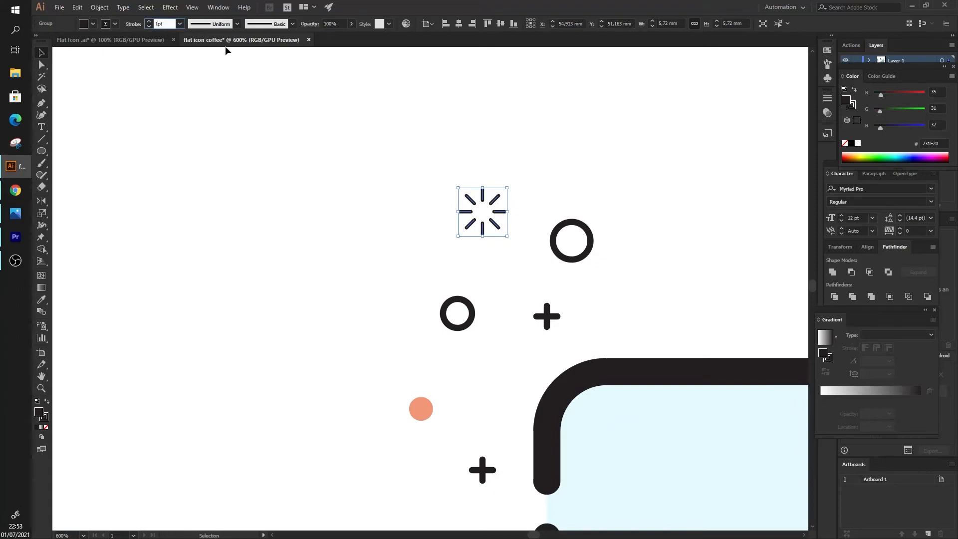
pyautogui.write('1,5pt')
pyautogui.press('Return')
# Move the starburst slightly left and the smaller ring slightly down to even out their spacing
pyautogui.scroll(-2, 445, 165)
pyautogui.scroll(1, 409, 197)
pyautogui.click(409, 197)
pyautogui.moveTo(399, 189); pyautogui.dragTo(389, 190)
pyautogui.moveTo(377, 265); pyautogui.dragTo(378, 273)
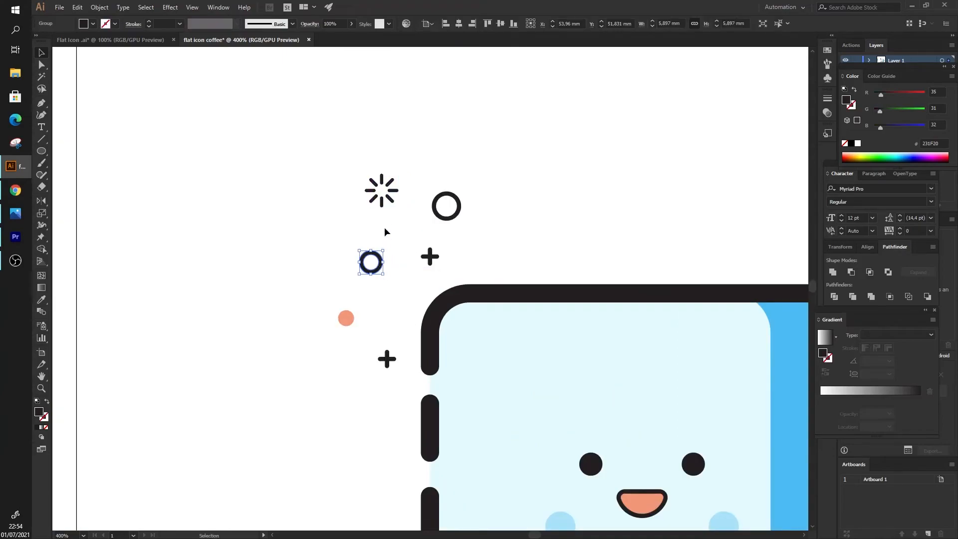
# Expand the starburst's strokes into filled shapes
pyautogui.click(389, 202)
pyautogui.click(100, 7)
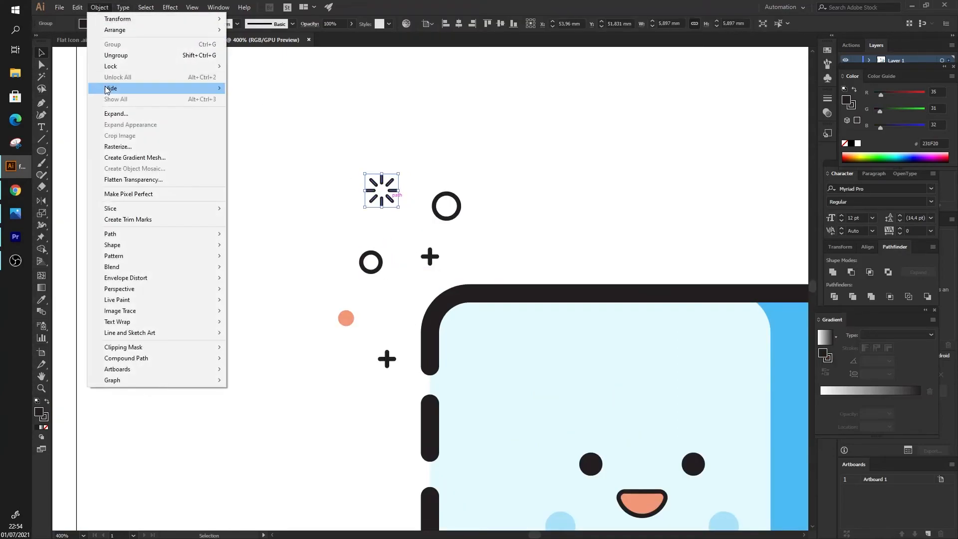
pyautogui.click(116, 114)
pyautogui.click(527, 217)
# Color the starburst lime green by sampling the palette swatch with the Eyedropper
pyautogui.scroll(-1, 318, 206)
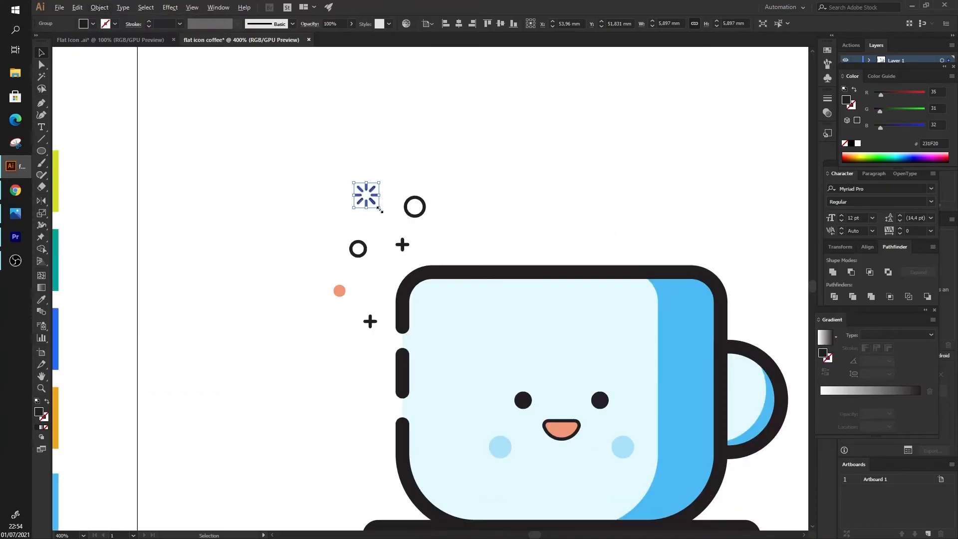
pyautogui.hscroll(-2, 379, 199)
pyautogui.scroll(-1, 442, 135)
pyautogui.click(43, 300)
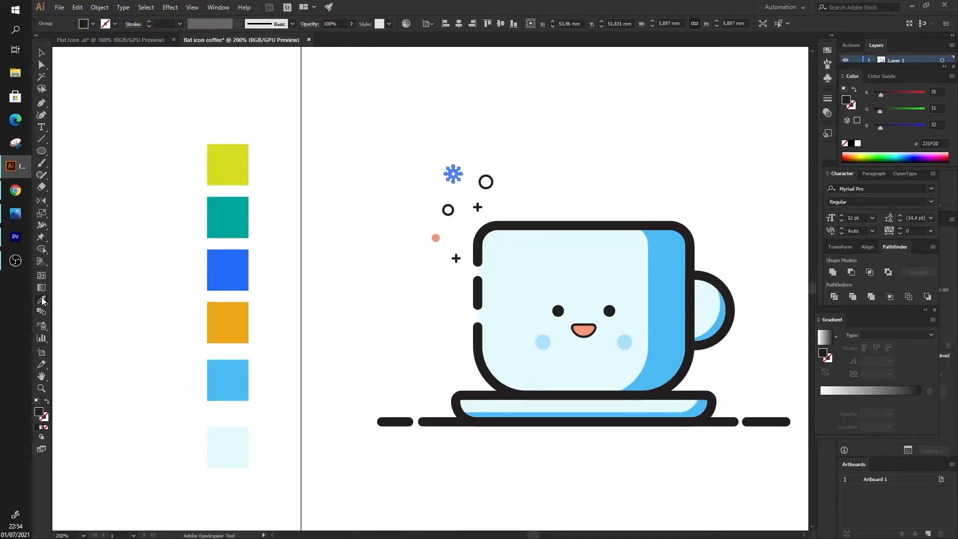
pyautogui.click(243, 161)
pyautogui.press('v')
pyautogui.click(531, 165)
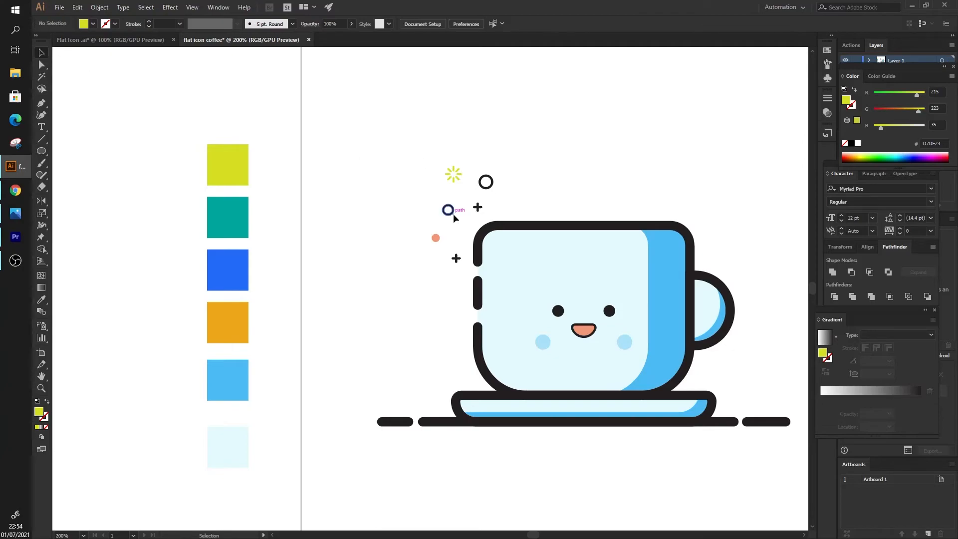
# Color the smaller ring light blue and the larger ring royal blue from the palette swatches
pyautogui.click(42, 299)
pyautogui.click(237, 361)
pyautogui.click(41, 57)
pyautogui.click(485, 182)
pyautogui.click(41, 299)
pyautogui.click(211, 371)
pyautogui.click(245, 278)
# Color the lower plus sign orange from the palette swatch
pyautogui.click(42, 53)
pyautogui.click(453, 256)
pyautogui.click(42, 300)
pyautogui.click(229, 319)
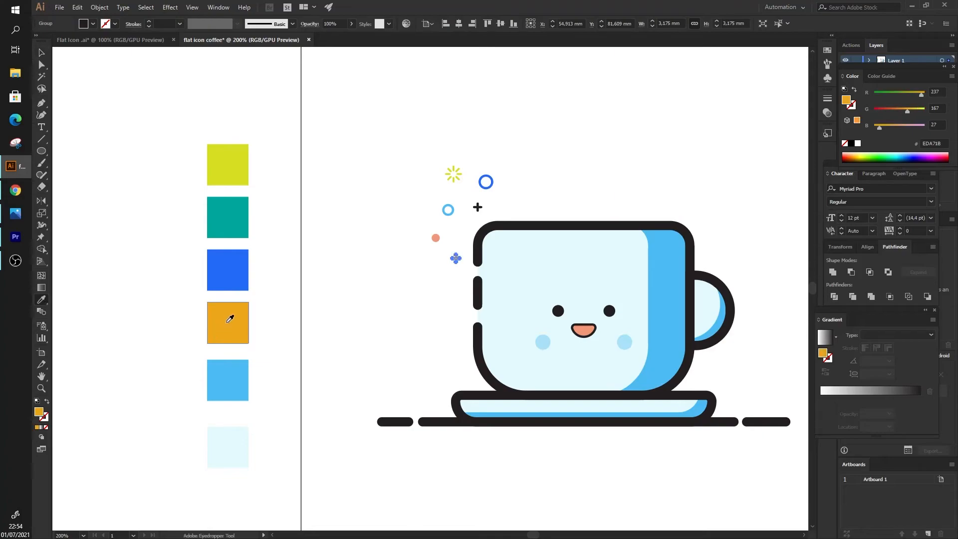
pyautogui.click(42, 53)
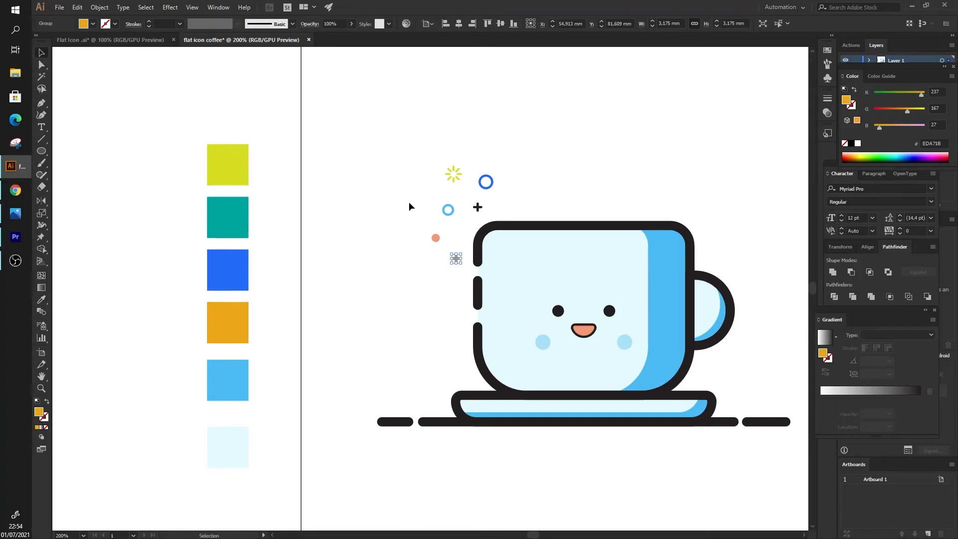
# Color the plus sign above the cup's upper-left corner teal from the palette swatch
pyautogui.click(478, 206)
pyautogui.click(42, 300)
pyautogui.click(235, 279)
pyautogui.click(229, 159)
pyautogui.click(243, 234)
pyautogui.click(43, 53)
pyautogui.click(484, 196)
# Duplicate the coral dot up beside the starburst as a smaller royal blue dot about 2 mm wide
pyautogui.scroll(1, 463, 202)
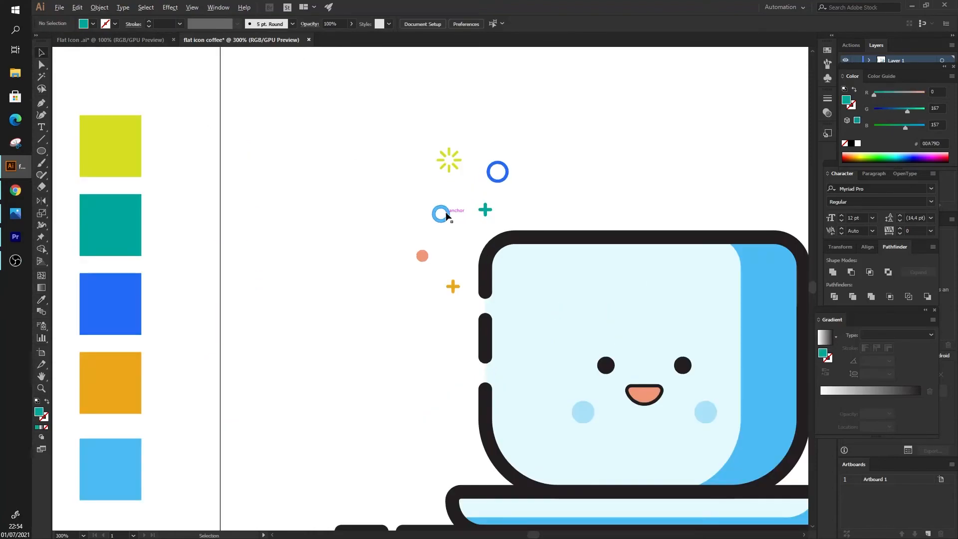
pyautogui.moveTo(422, 255); pyautogui.dragTo(420, 178)
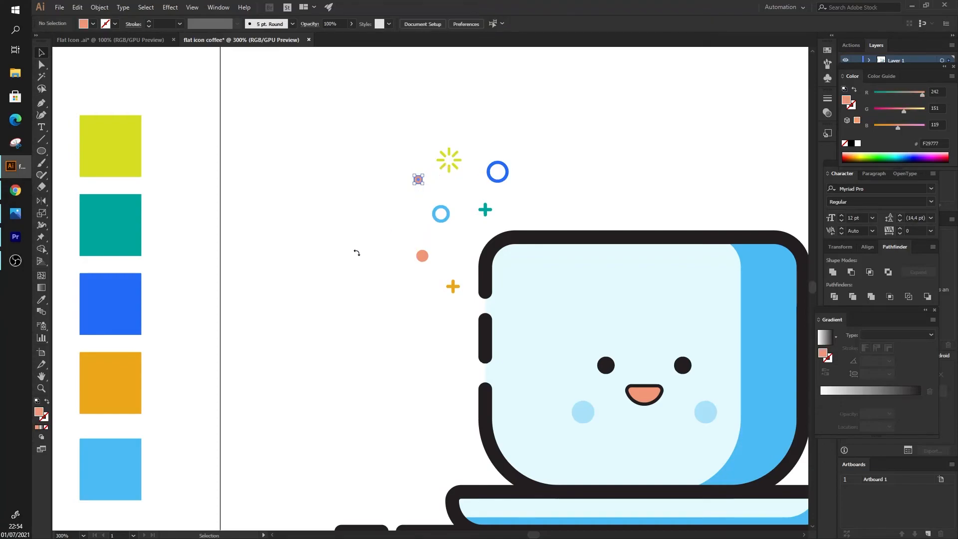
pyautogui.hotkey('ctrl', '-')
pyautogui.click(41, 300)
pyautogui.click(157, 305)
pyautogui.click(42, 64)
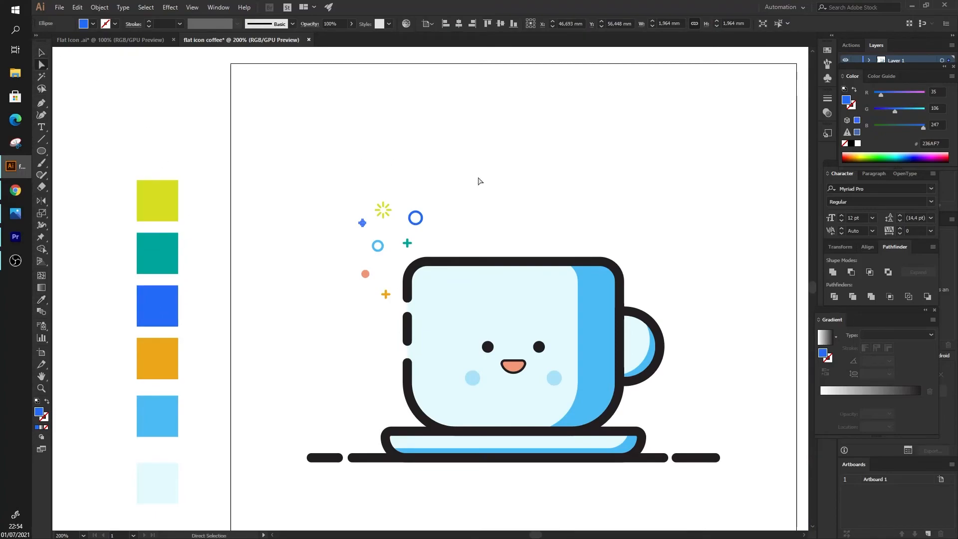
pyautogui.click(481, 181)
# Place copies of the starburst, both rings and the coral dot around the cup's upper-right corner and above the handle
pyautogui.scroll(-2, 483, 183)
pyautogui.scroll(2, 449, 224)
pyautogui.click(419, 204)
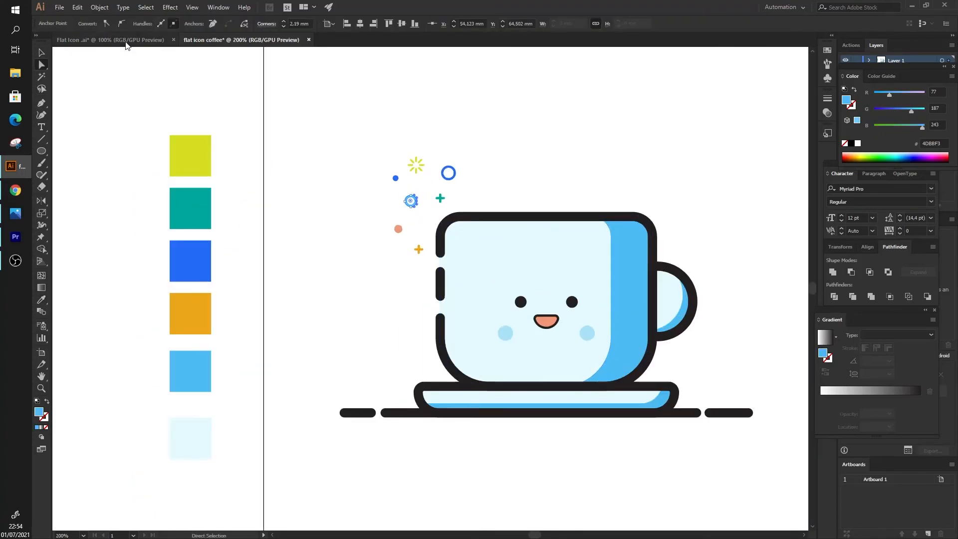
pyautogui.click(44, 52)
pyautogui.click(410, 200)
pyautogui.moveTo(569, 175); pyautogui.dragTo(450, 196)
pyautogui.moveTo(279, 189); pyautogui.dragTo(540, 229)
pyautogui.moveTo(316, 197); pyautogui.dragTo(502, 213)
pyautogui.moveTo(277, 232); pyautogui.dragTo(544, 271)
pyautogui.moveTo(261, 253); pyautogui.dragTo(559, 248)
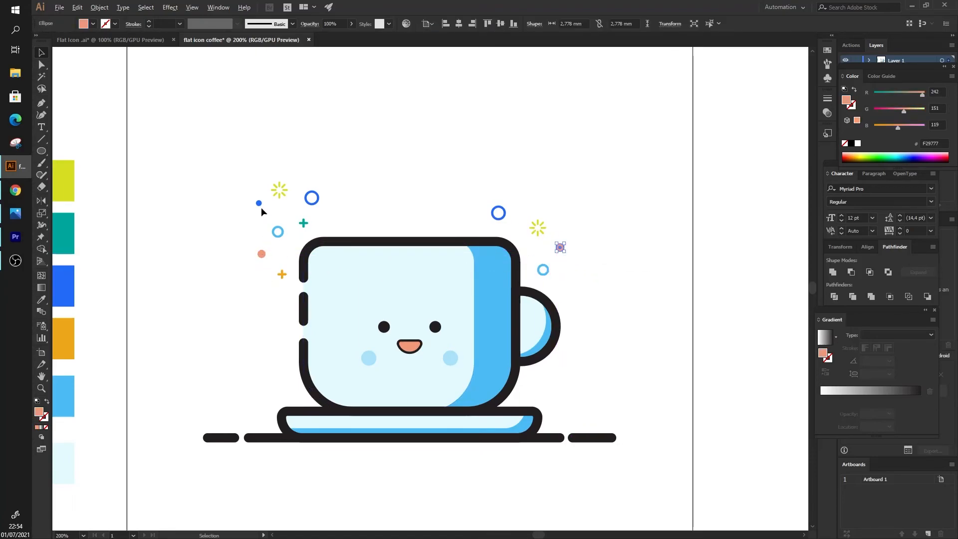
# Add copies of the small blue dot and the orange plus sign above the cup's upper-right corner, and adjust the coral dot's position
pyautogui.moveTo(260, 202); pyautogui.dragTo(534, 198)
pyautogui.moveTo(281, 274); pyautogui.dragTo(518, 208)
pyautogui.click(576, 180)
pyautogui.scroll(-3, 576, 180)
pyautogui.scroll(3, 560, 195)
pyautogui.moveTo(561, 257)
pyautogui.mouseDown()
pyautogui.moveTo(564, 266)
pyautogui.moveTo(573, 241)
pyautogui.mouseUp()
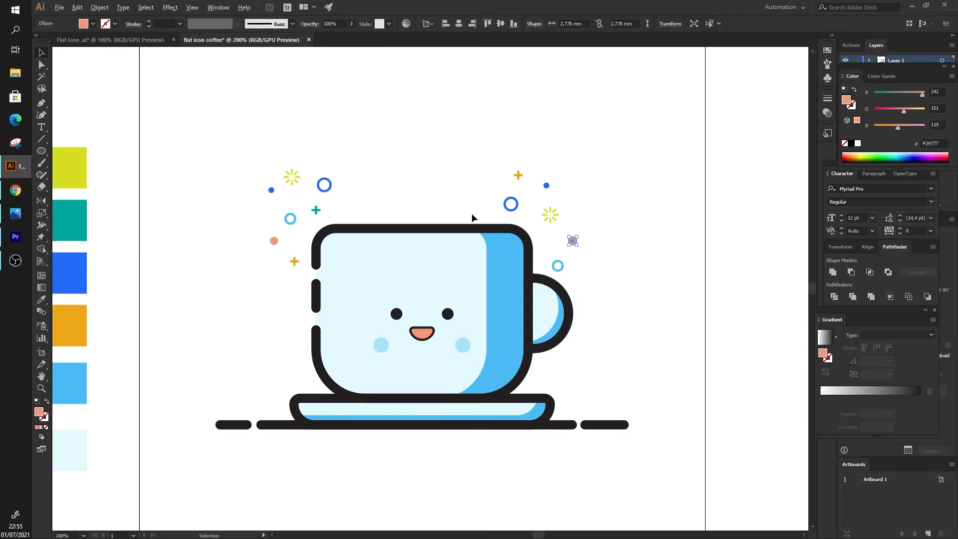
# Move the small blue dot and the starburst near the cup's upper-right corner slightly left
pyautogui.moveTo(294, 220); pyautogui.dragTo(461, 220)
pyautogui.hotkey('ctrl', 'z')
pyautogui.scroll(1, 574, 223)
pyautogui.moveTo(534, 165); pyautogui.dragTo(529, 168)
pyautogui.moveTo(541, 207); pyautogui.dragTo(533, 210)
pyautogui.click(567, 206)
pyautogui.scroll(-2, 569, 200)
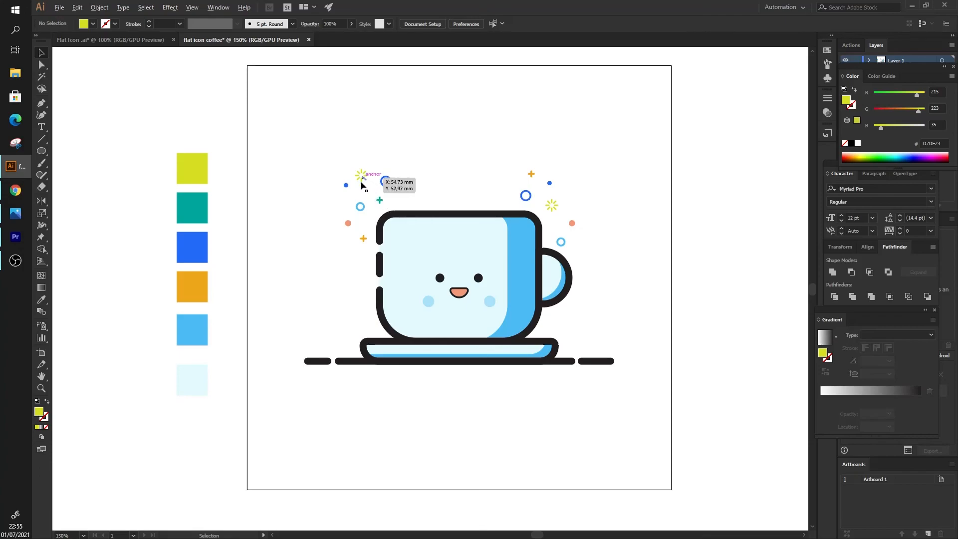
# Duplicate the small blue dot to just above the cup's rim beside the teal plus sign, and color the copy orange
pyautogui.moveTo(348, 186); pyautogui.dragTo(405, 196)
pyautogui.click(429, 188)
pyautogui.click(42, 300)
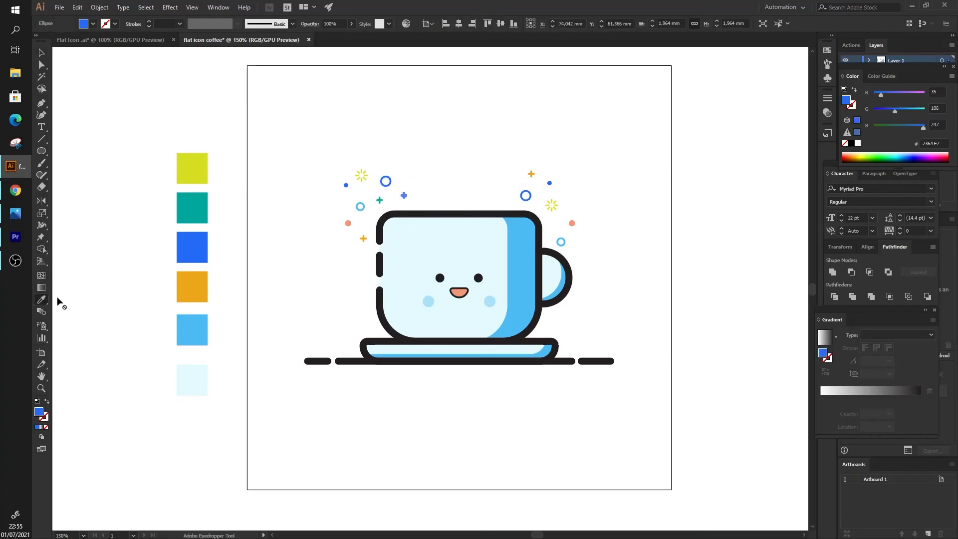
pyautogui.click(192, 278)
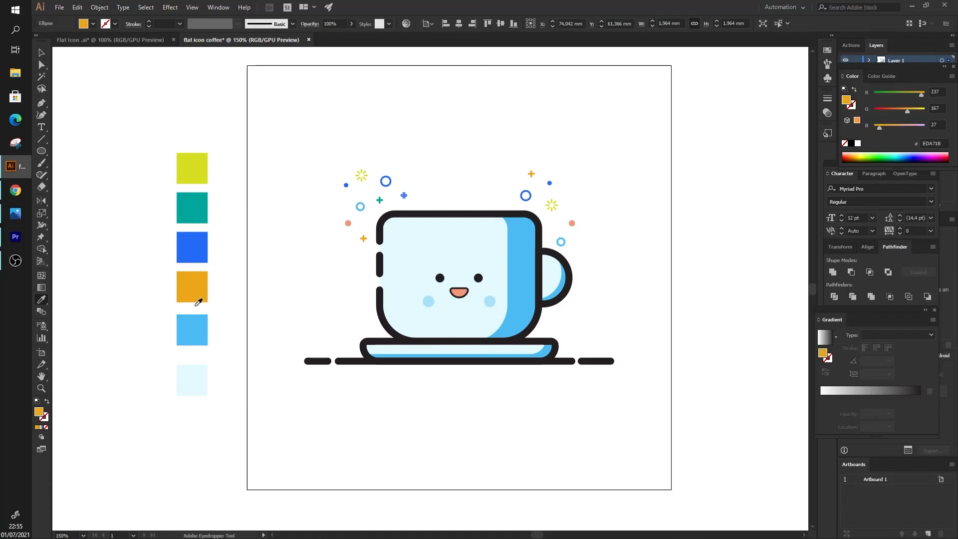
pyautogui.click(192, 213)
pyautogui.click(188, 248)
pyautogui.click(190, 288)
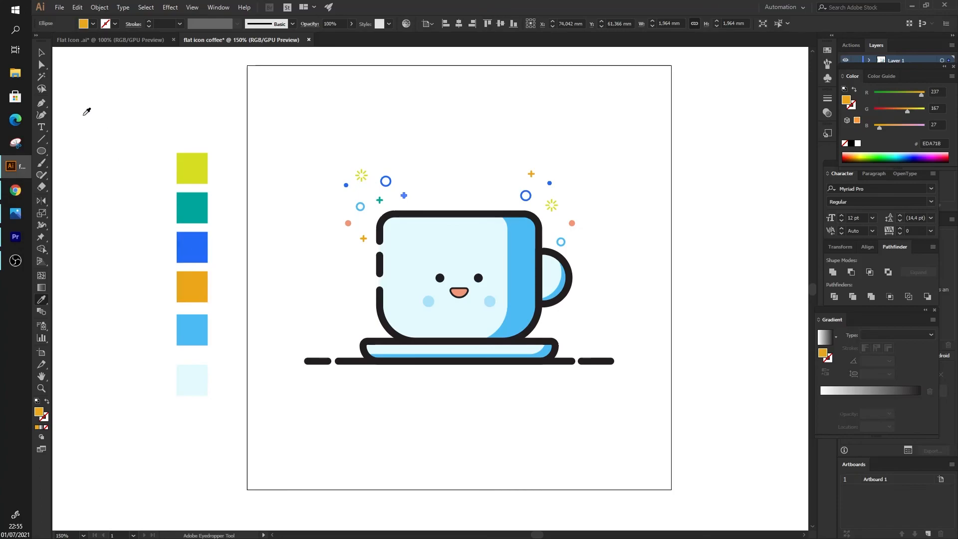
pyautogui.click(42, 53)
pyautogui.click(555, 198)
# Duplicate the coral dot near the handle to above the rim beside the orange plus sign, and color the copy light blue
pyautogui.scroll(1, 555, 199)
pyautogui.moveTo(574, 230); pyautogui.dragTo(489, 175)
pyautogui.click(497, 204)
pyautogui.scroll(-1, 491, 231)
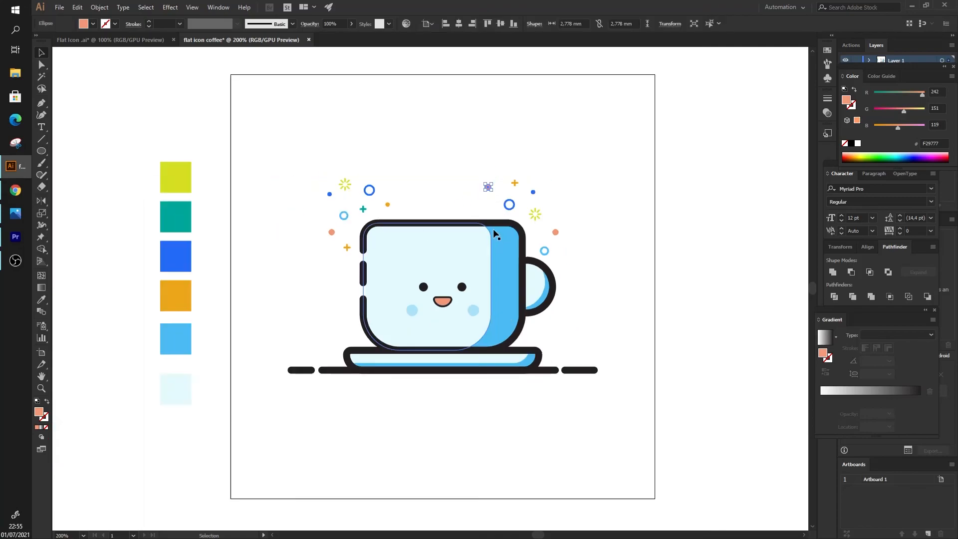
pyautogui.click(42, 300)
pyautogui.click(176, 339)
pyautogui.click(42, 53)
pyautogui.click(570, 163)
# Fine-tune the positions of the dots, rings and plus signs on both sides of the cup for more even spacing
pyautogui.scroll(-2, 571, 162)
pyautogui.scroll(3, 570, 162)
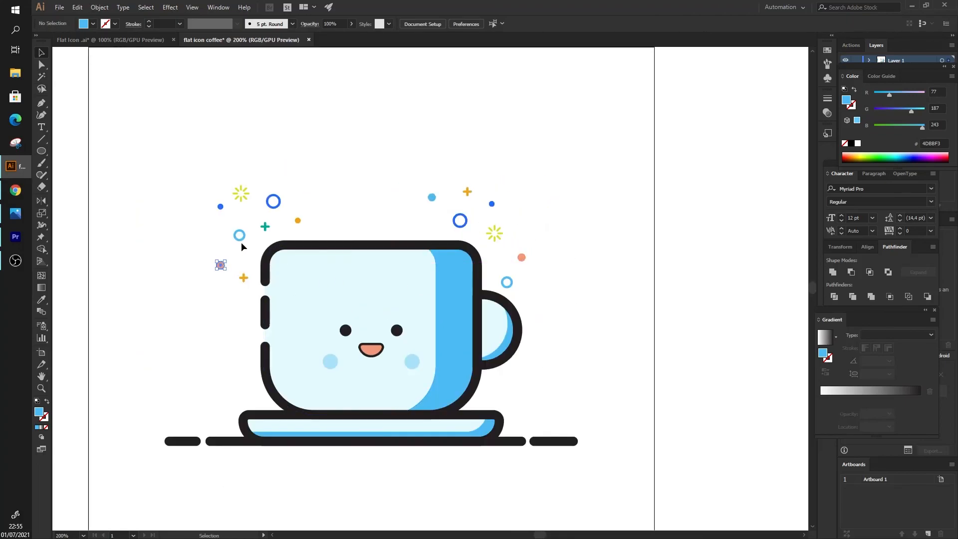
pyautogui.moveTo(241, 243); pyautogui.dragTo(240, 252)
pyautogui.moveTo(221, 206); pyautogui.dragTo(280, 189)
pyautogui.click(256, 216)
pyautogui.moveTo(465, 222); pyautogui.dragTo(469, 185)
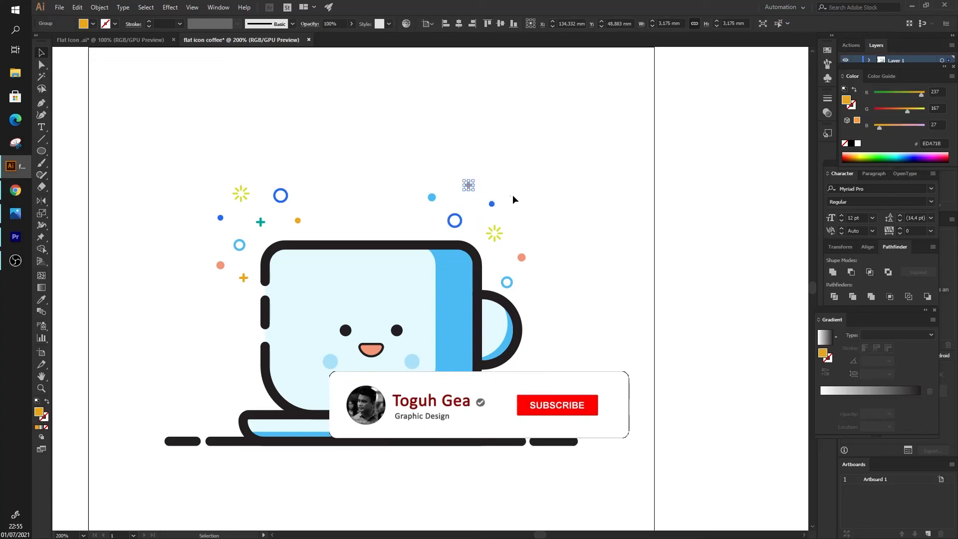
pyautogui.click(513, 194)
pyautogui.scroll(-3, 528, 174)
pyautogui.scroll(2, 520, 188)
pyautogui.scroll(-1, 524, 192)
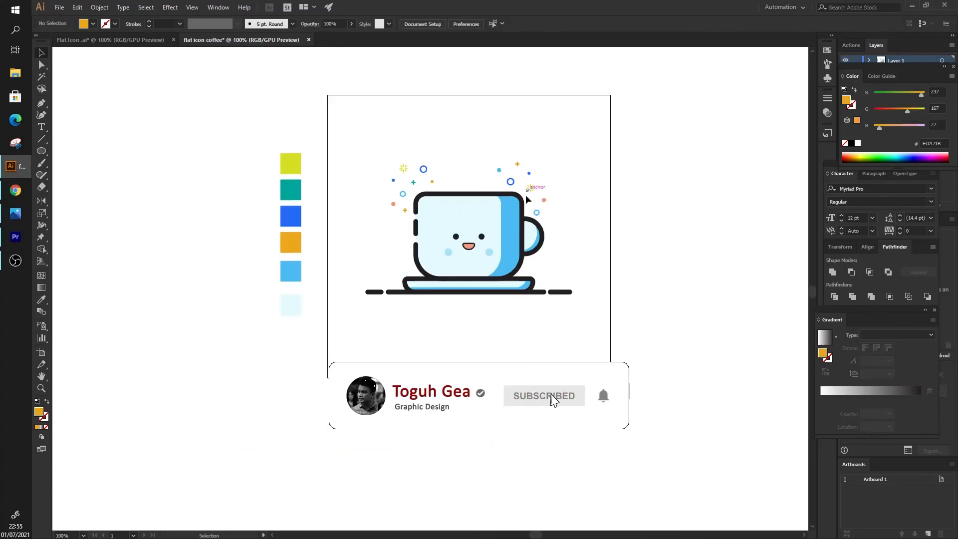
pyautogui.scroll(1, 558, 238)
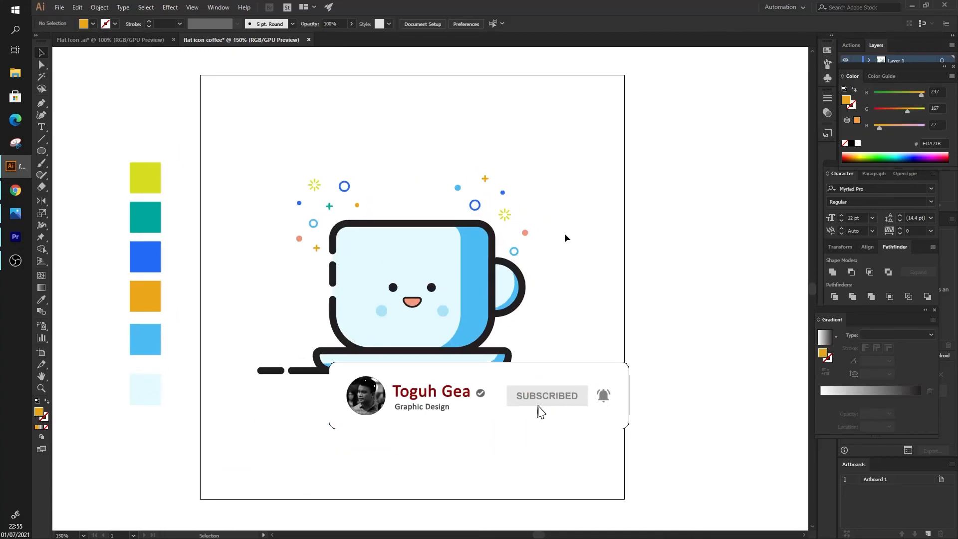